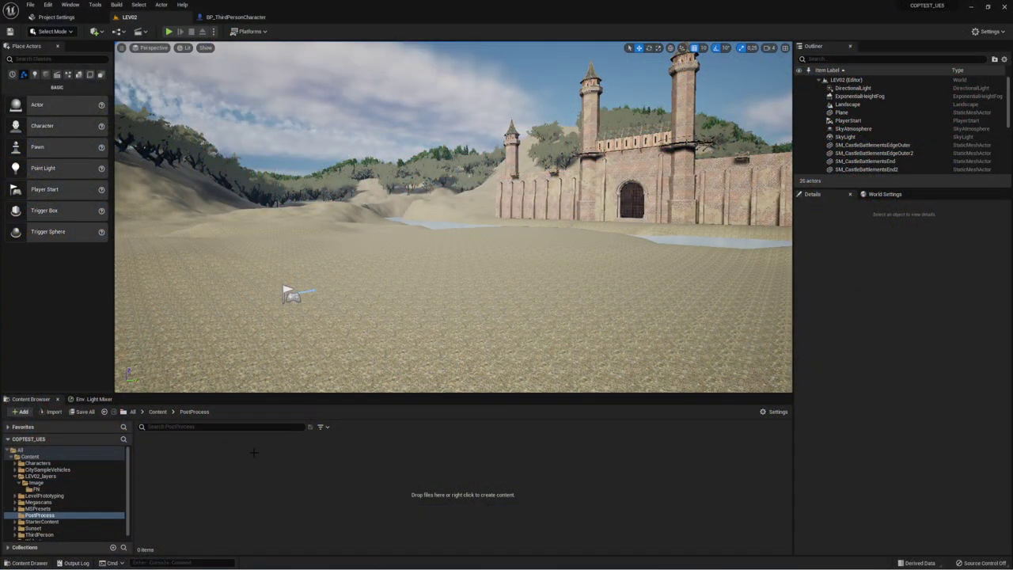
Step: Create a new Material asset in the PostProcess folder and name it PostEye
right_click(257, 470)
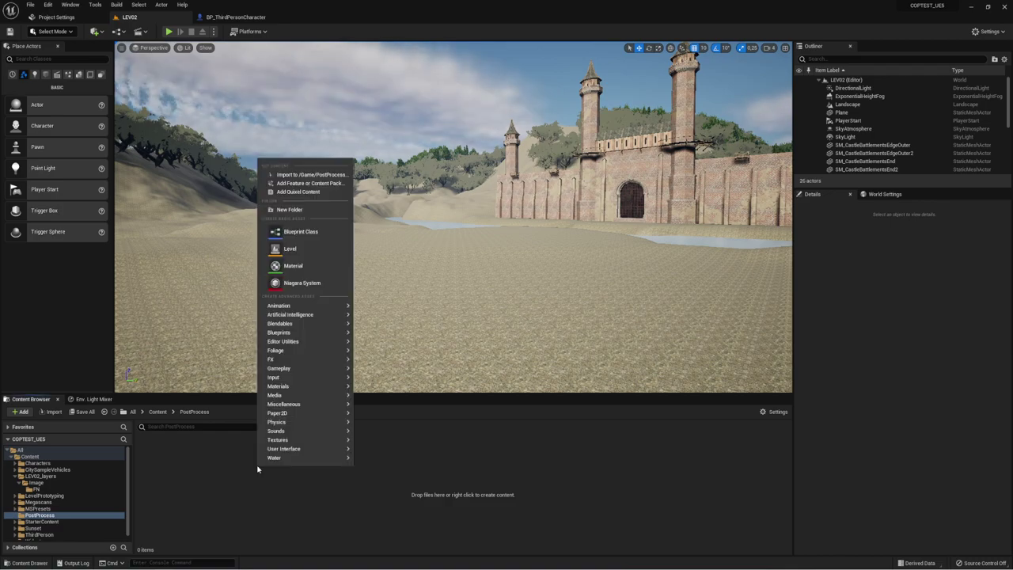
left_click(302, 266)
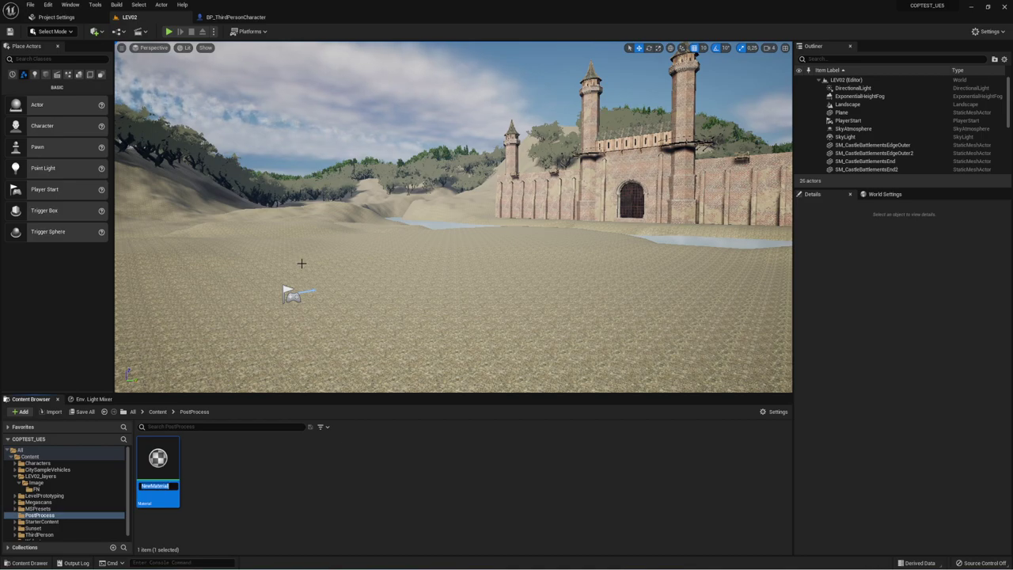
type("P")
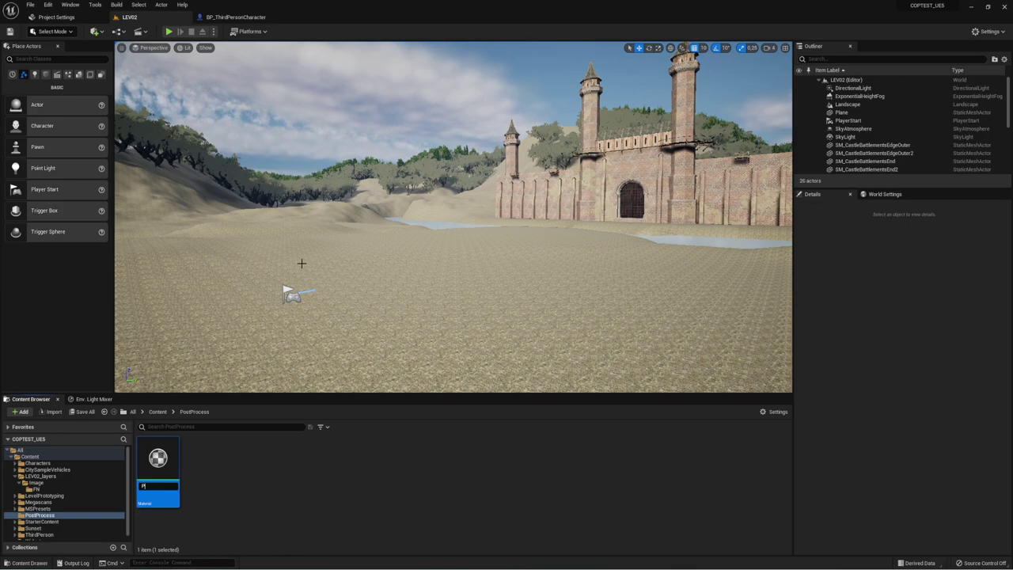
key("BackSpace")
type("P")
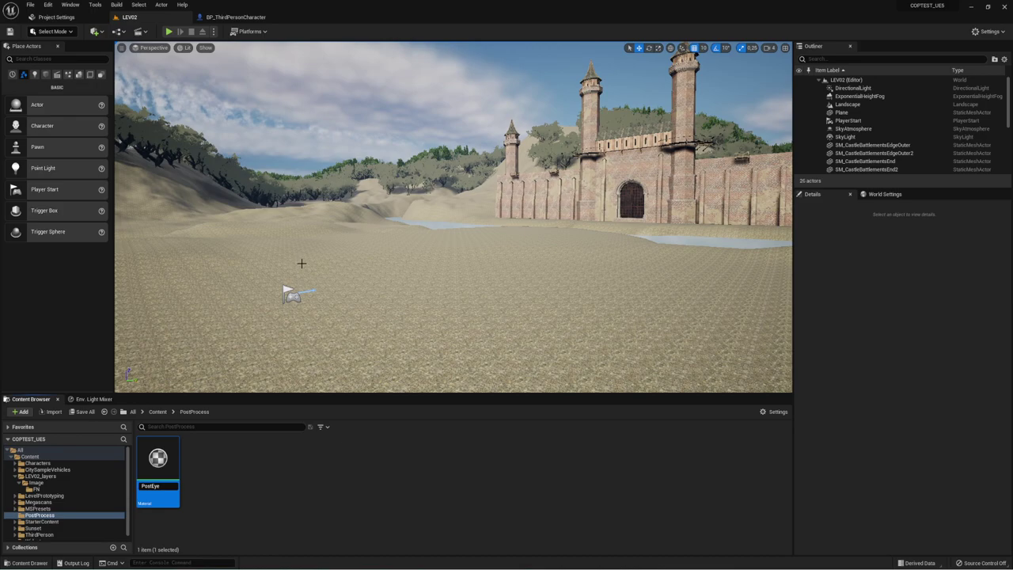
key("Return")
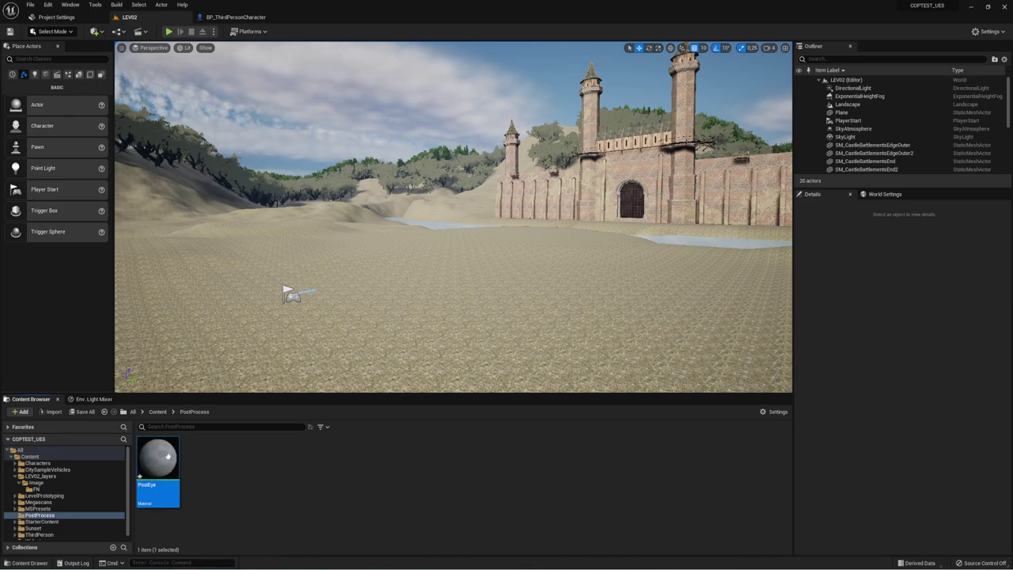
Step: Open PostEye in the Material Editor and set its Material Domain to Post Process
double_click(158, 463)
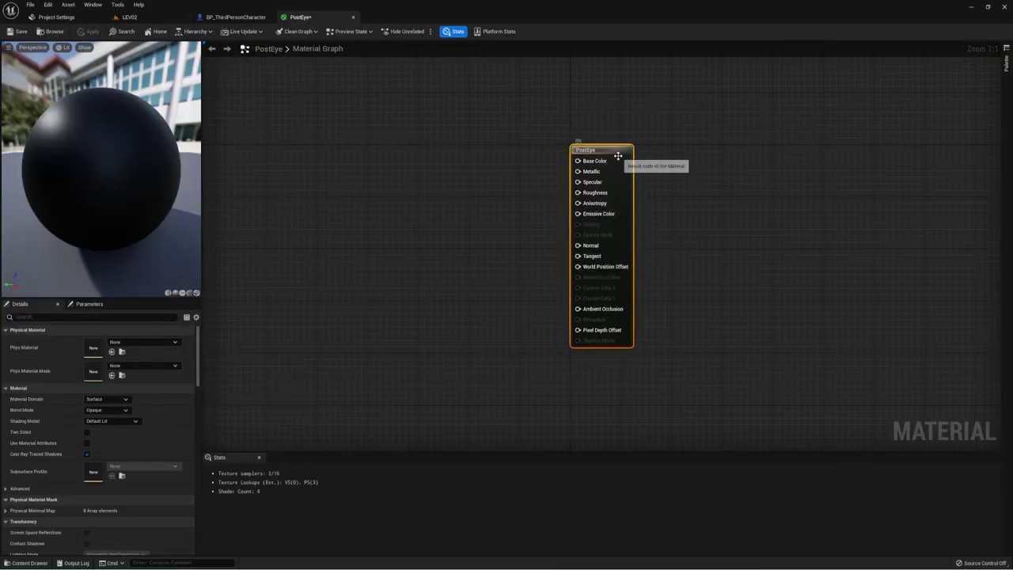
left_click_drag(550, 117, 606, 322)
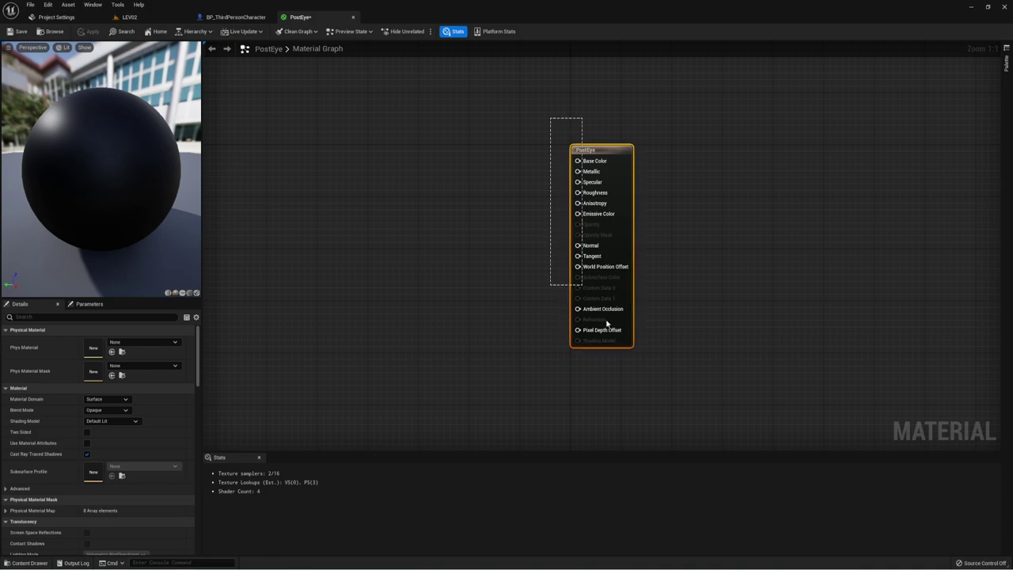
left_click(114, 400)
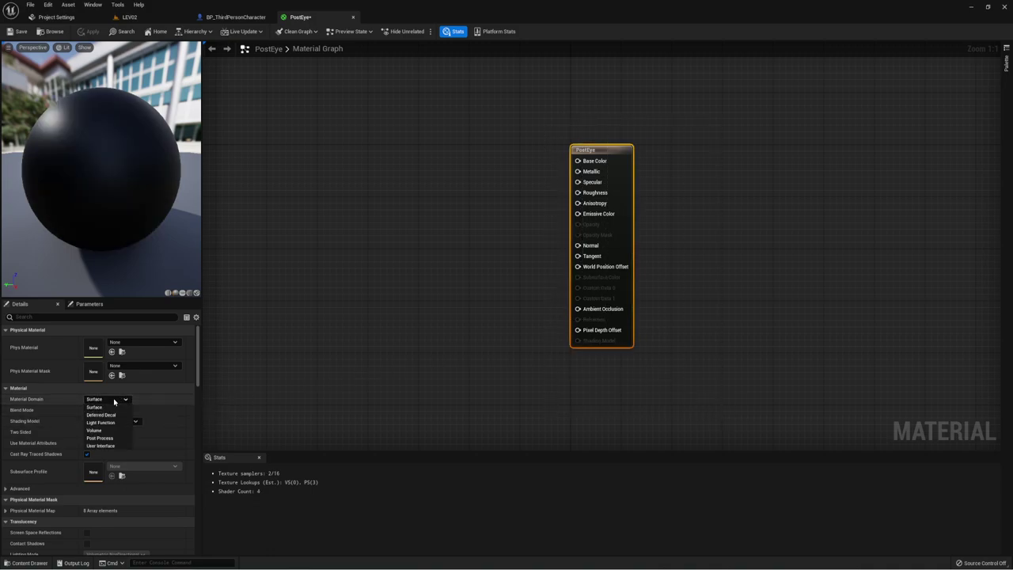
left_click(103, 438)
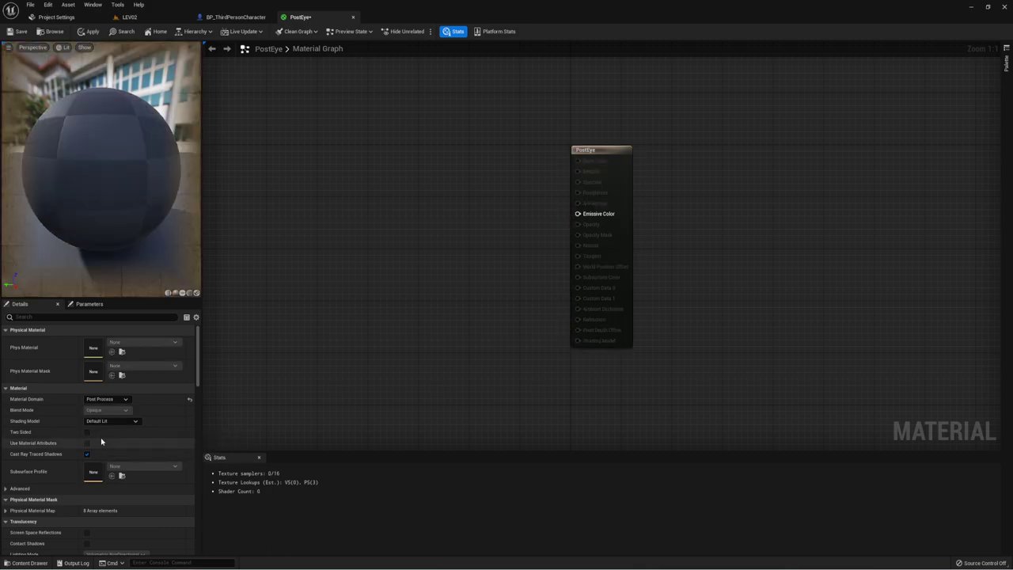
right_click_drag(446, 170, 638, 246)
left_click_drag(748, 256, 854, 270)
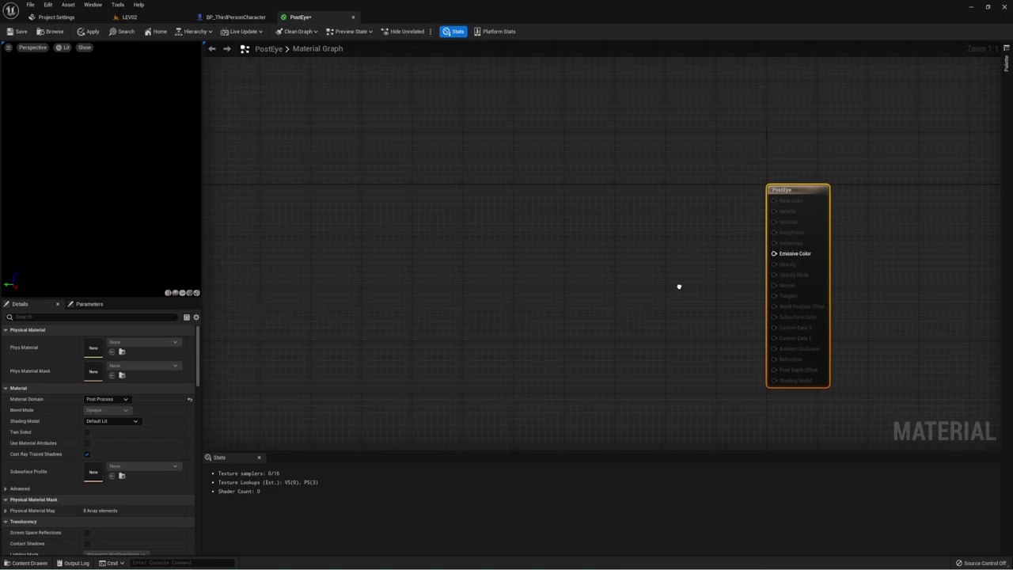
right_click_drag(699, 294, 709, 278)
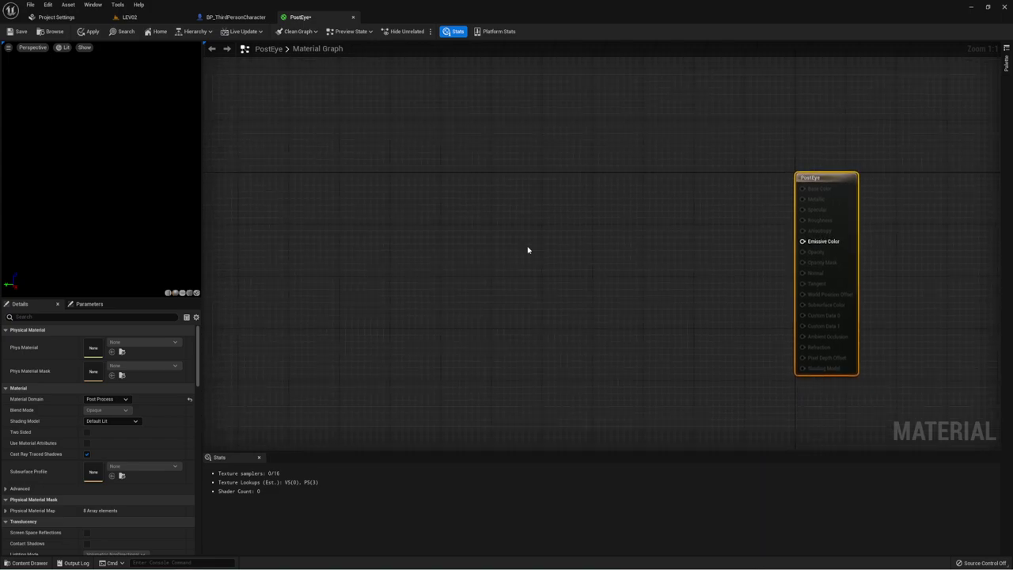
Step: Add a ScreenPosition node to the PostEye graph
right_click(309, 164)
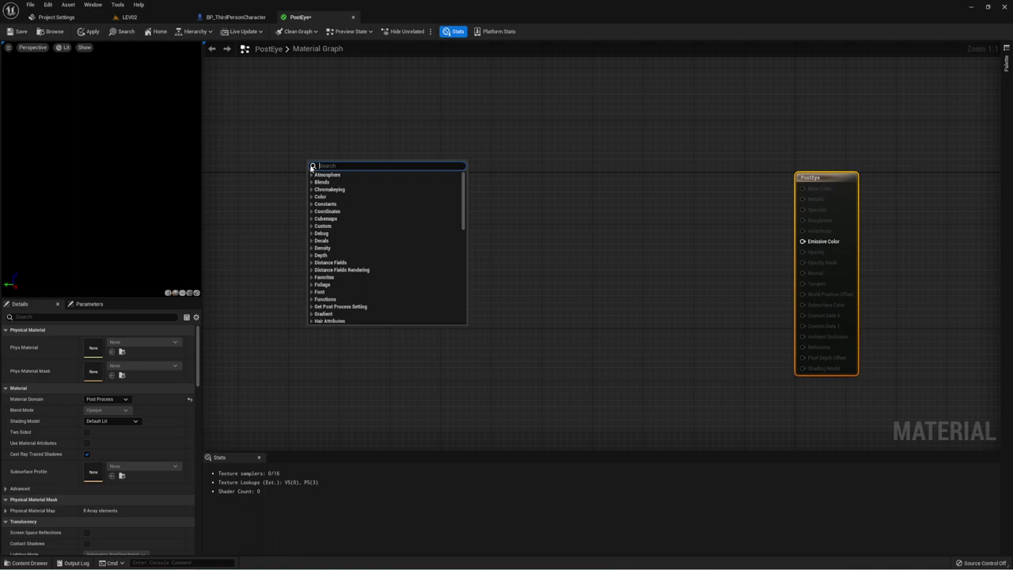
type("Scree")
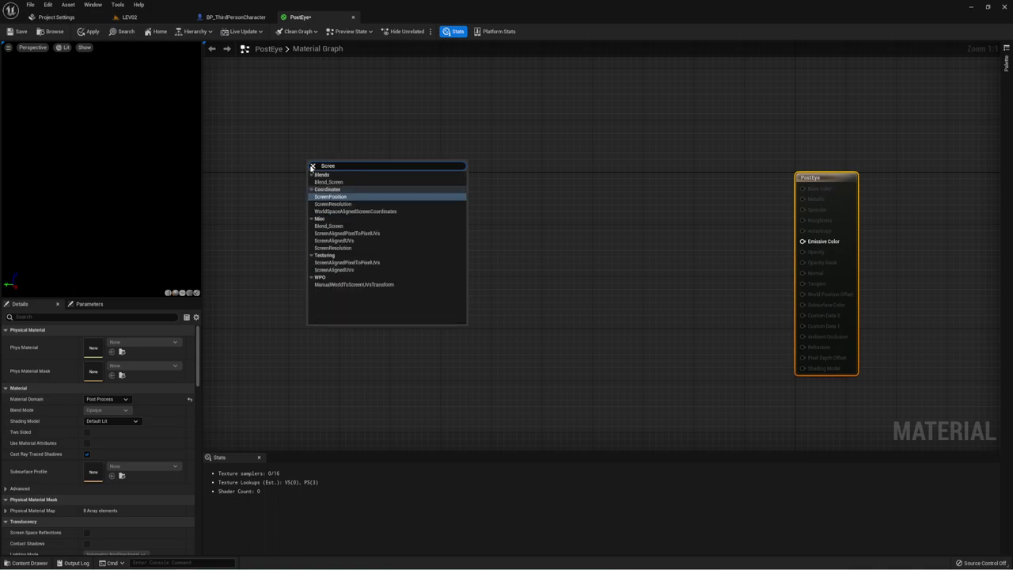
key("Return")
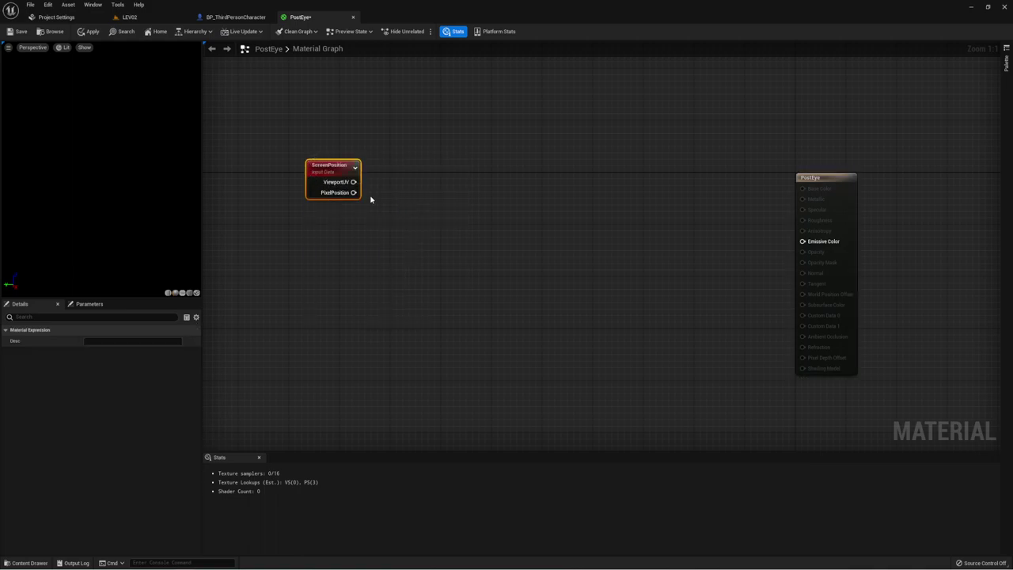
left_click_drag(277, 216, 404, 194)
left_click(393, 194)
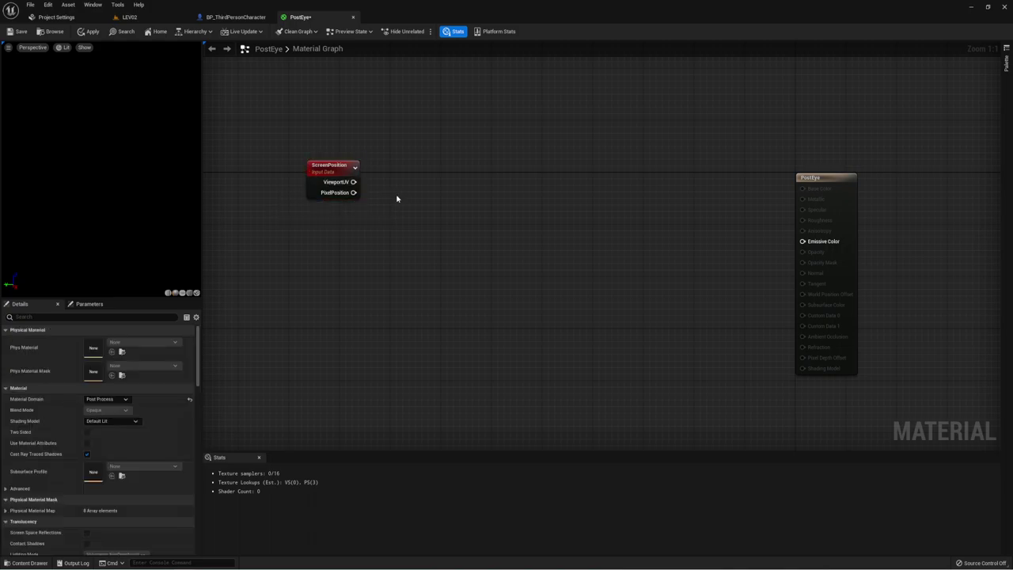
Step: Feed PixelPosition into a Mask (R G) node, then feed the mask into a new Add node
left_click_drag(353, 193, 408, 202)
type("c")
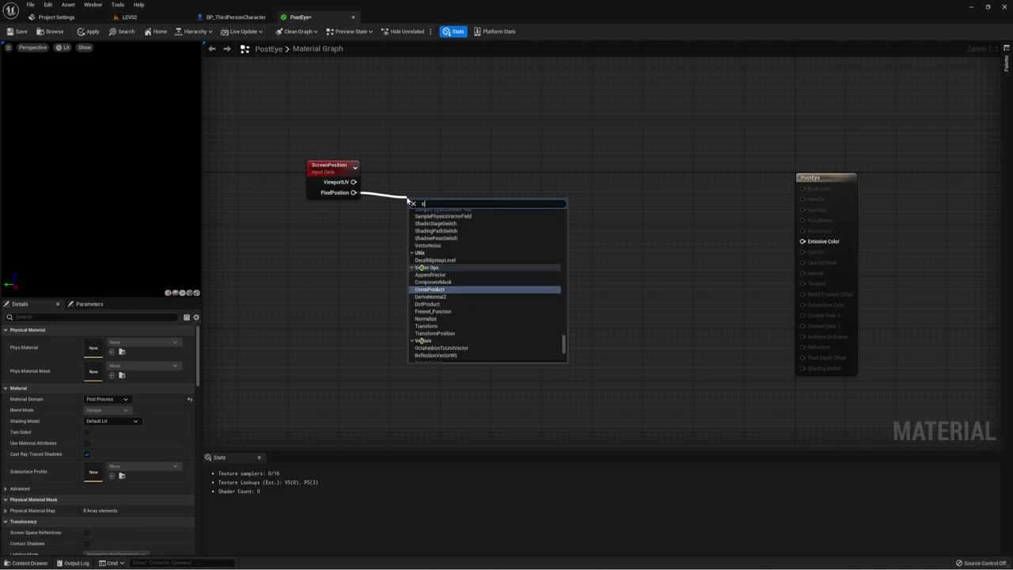
type("o")
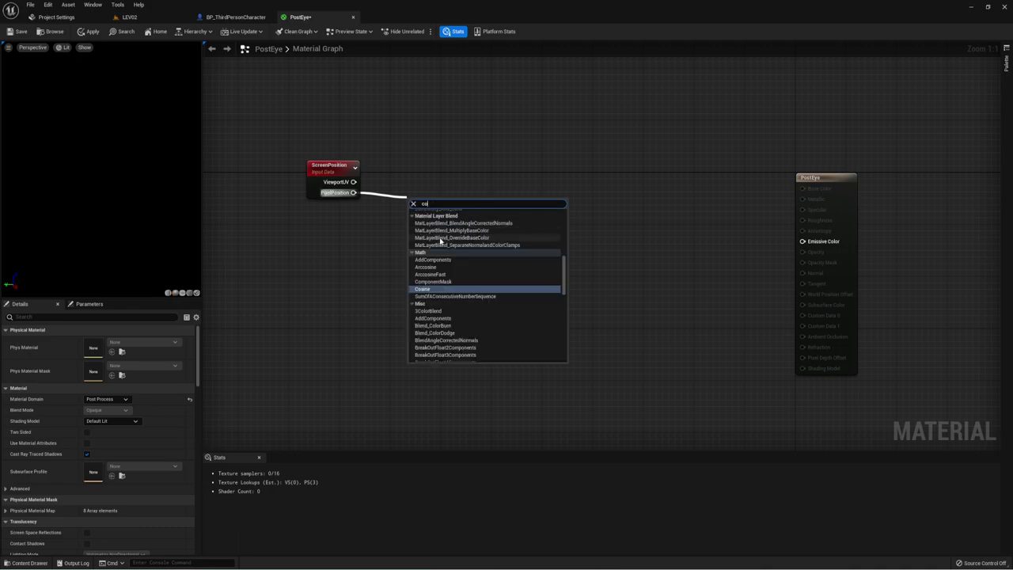
left_click(437, 282)
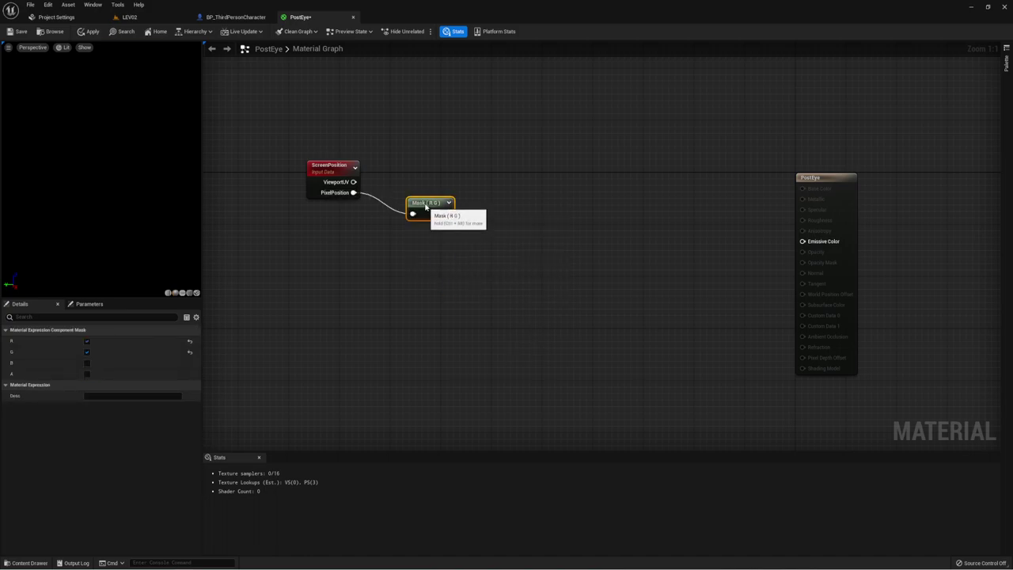
left_click_drag(433, 204, 398, 186)
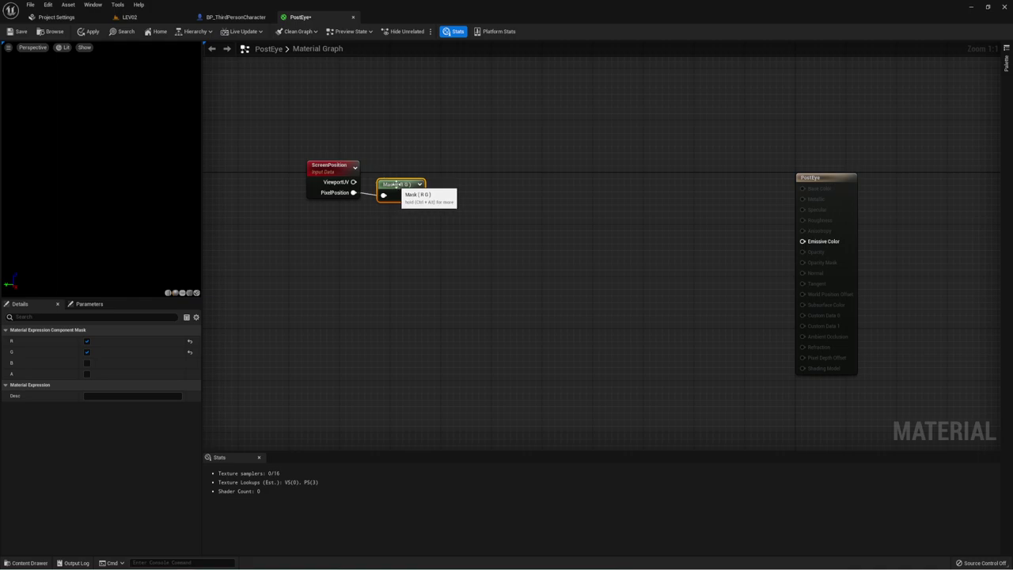
left_click_drag(394, 187, 444, 229)
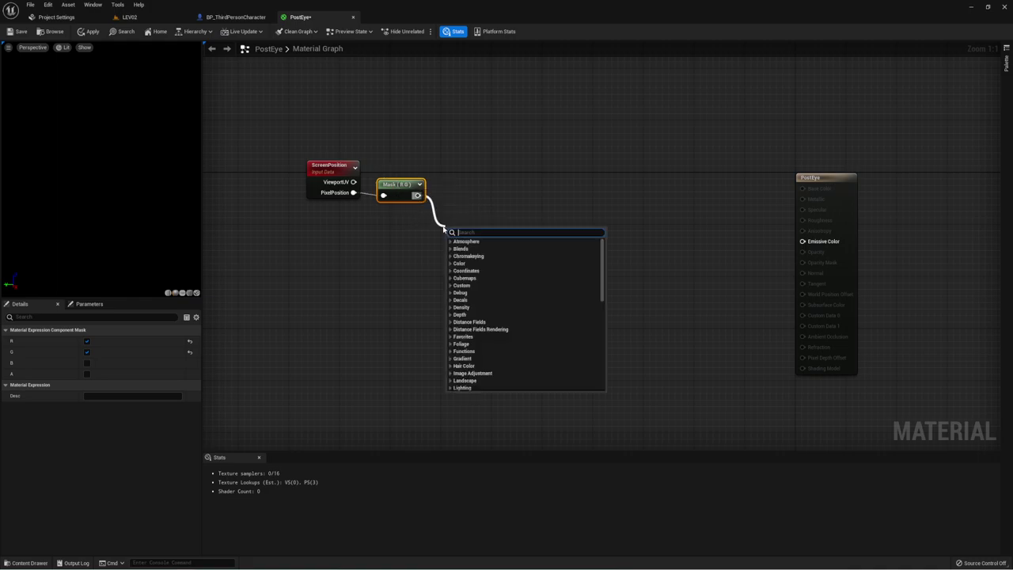
type("ad")
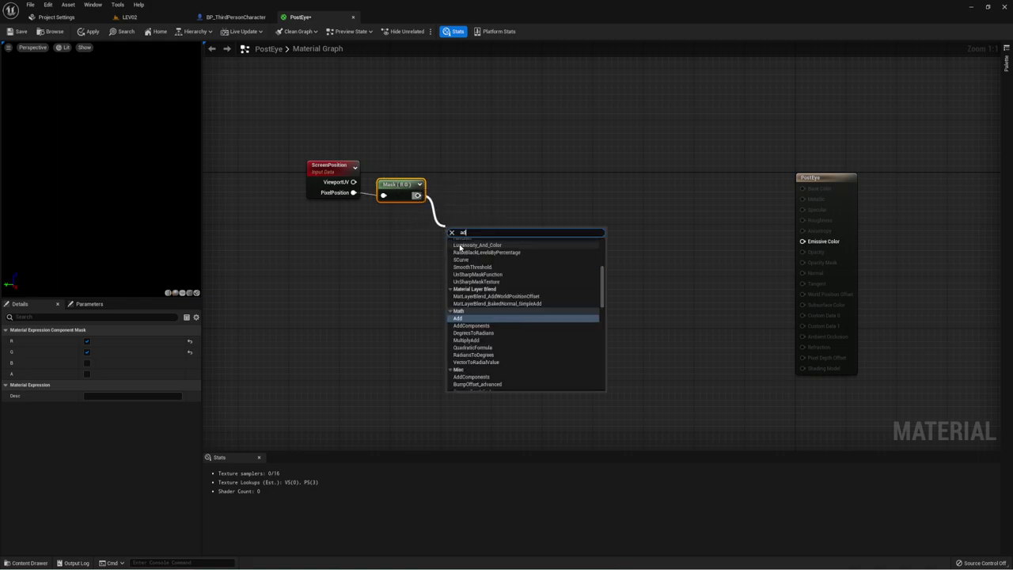
type("d")
left_click(463, 272)
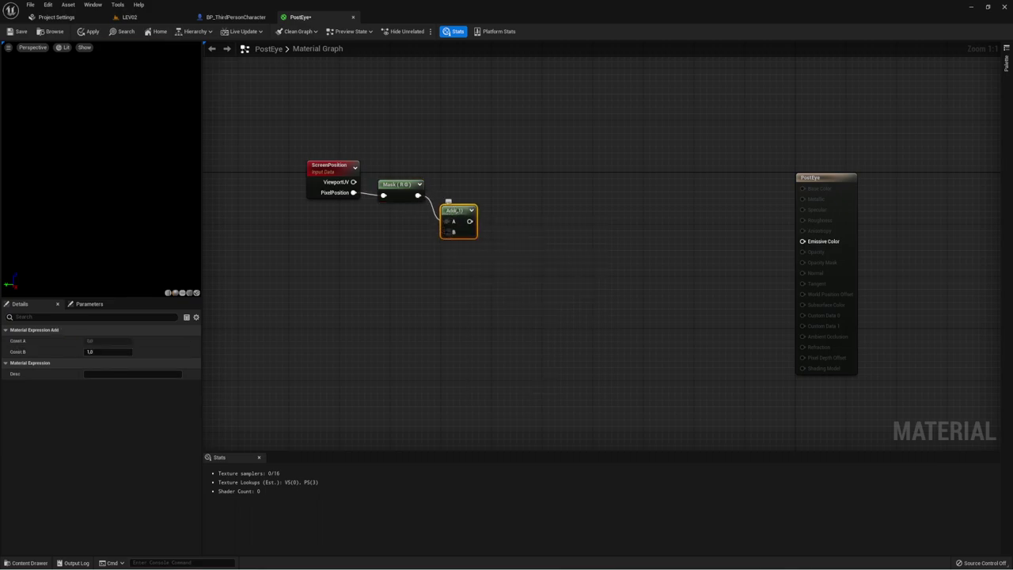
Step: Add a Constant node with value -0.5 wired into the Add node's B input
left_click(400, 231)
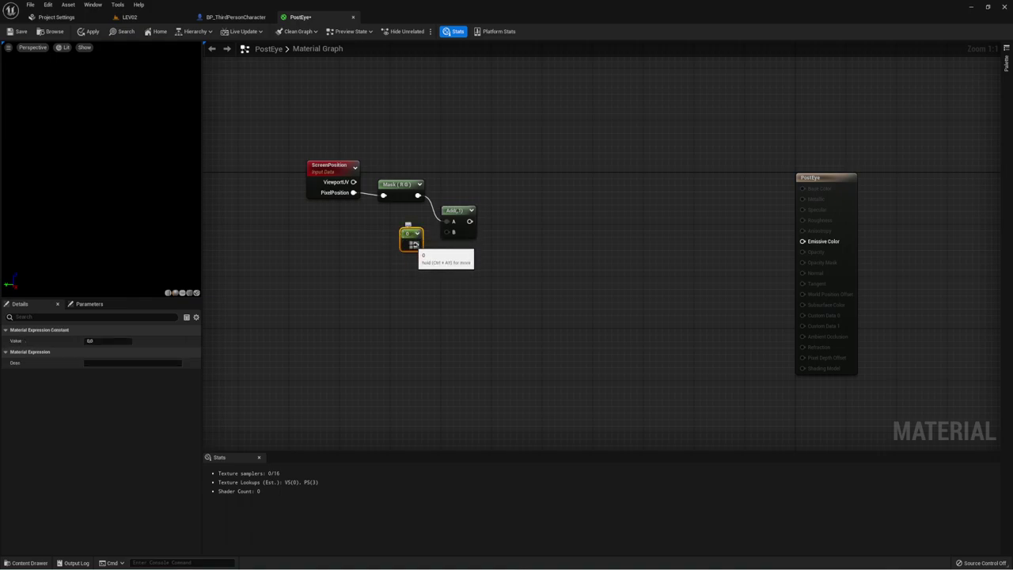
left_click_drag(416, 244, 448, 232)
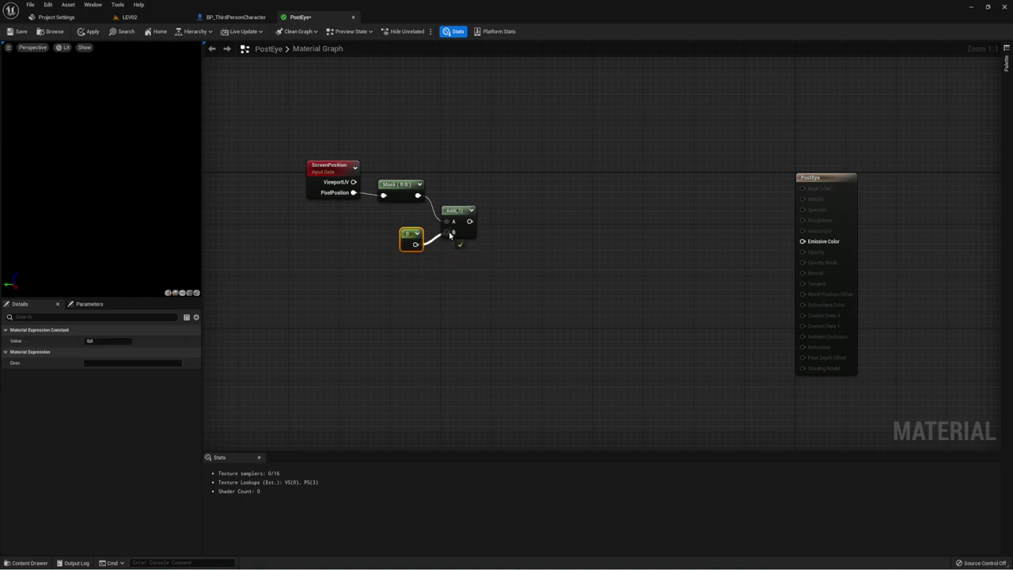
left_click(97, 339)
type("1")
key("Return")
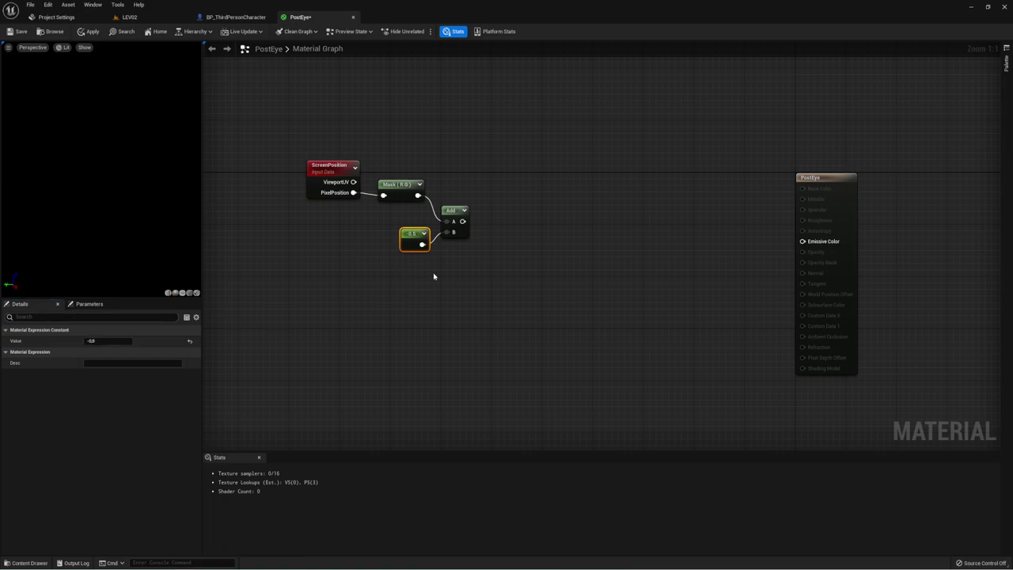
mouse_move(435, 276)
right_mouse_down()
mouse_move(464, 250)
mouse_move(430, 262)
mouse_move(454, 283)
mouse_move(432, 280)
mouse_move(475, 280)
mouse_move(454, 285)
mouse_move(456, 242)
right_mouse_up()
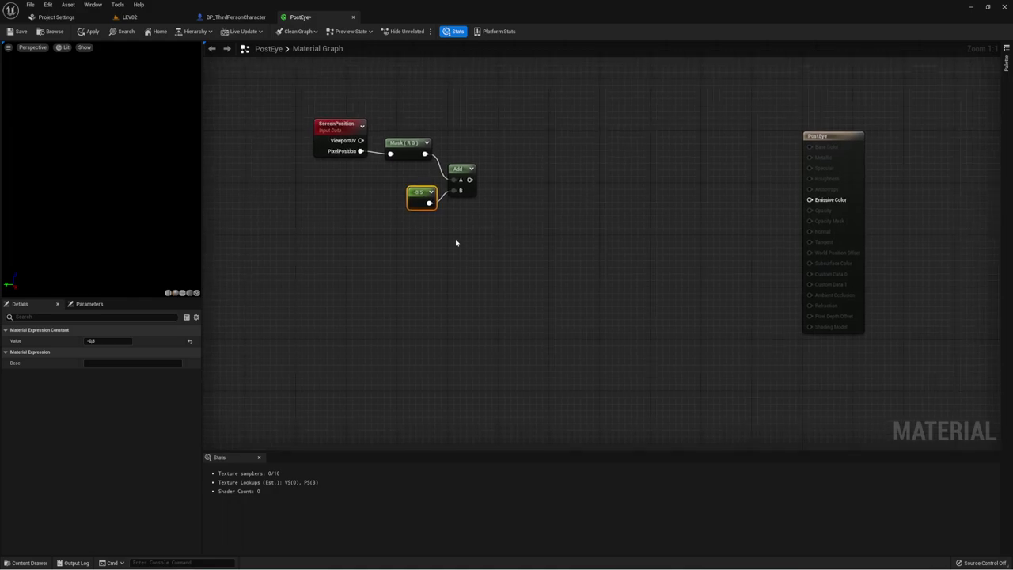
Step: Place a RadialGradientExponential node and connect the Add output to its UVs input
right_click(432, 288)
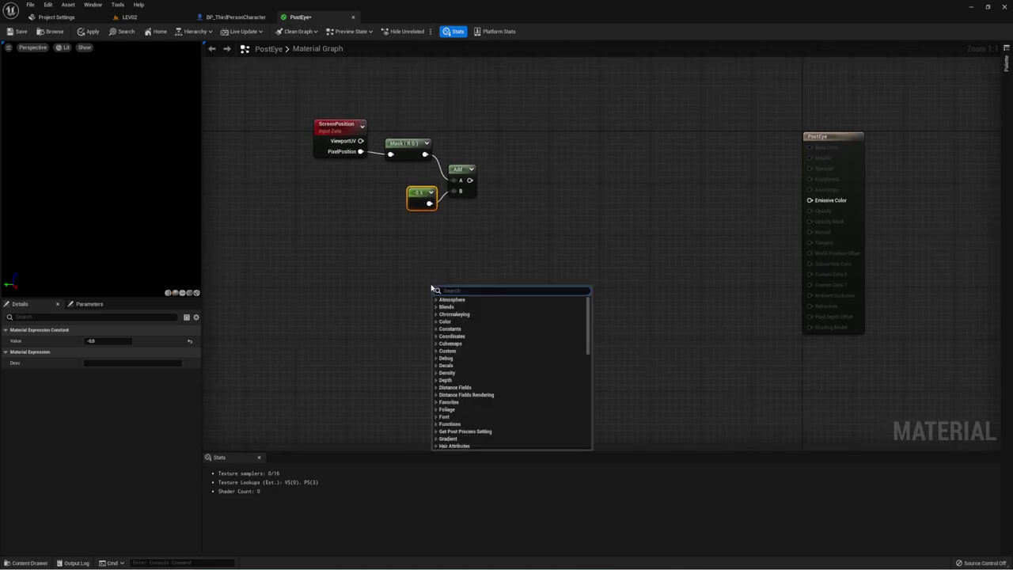
type("Radia")
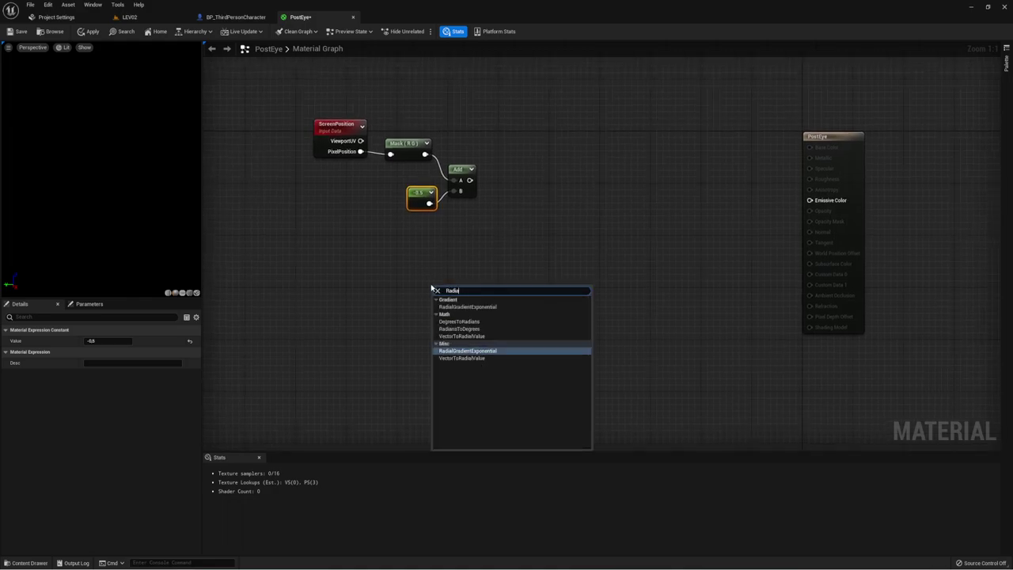
type("l")
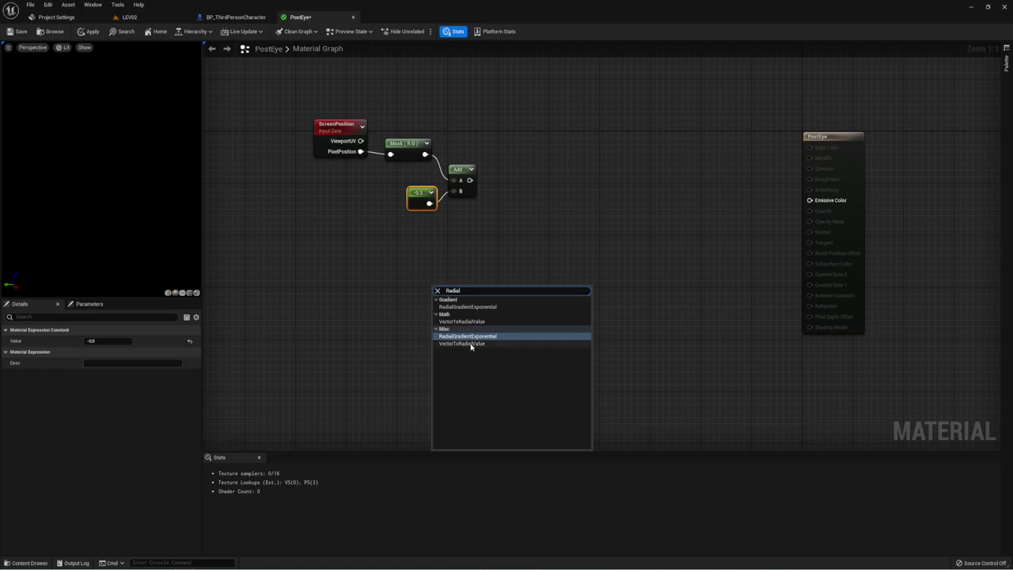
left_click(477, 335)
left_click_drag(491, 295, 521, 265)
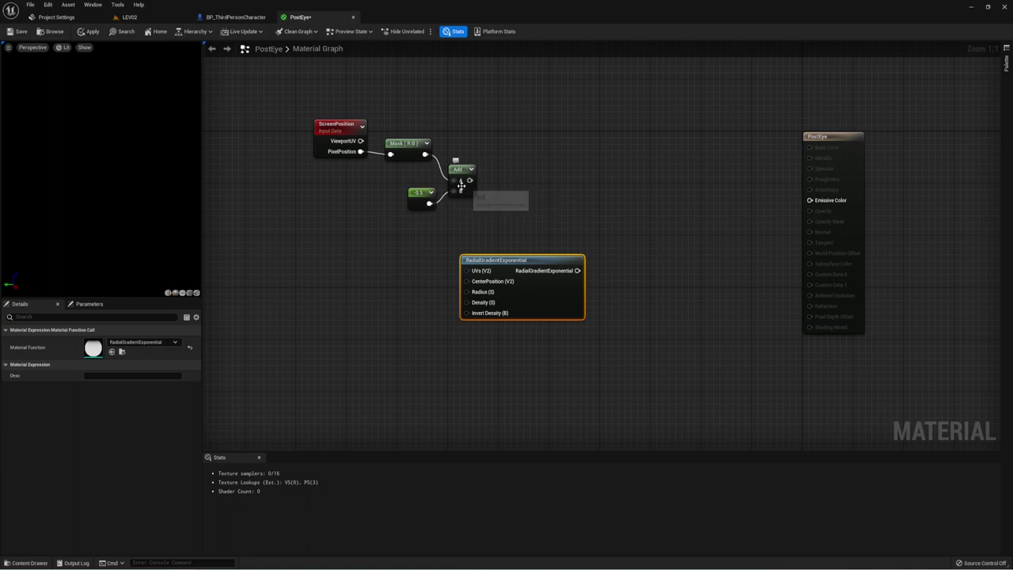
left_click_drag(469, 180, 475, 275)
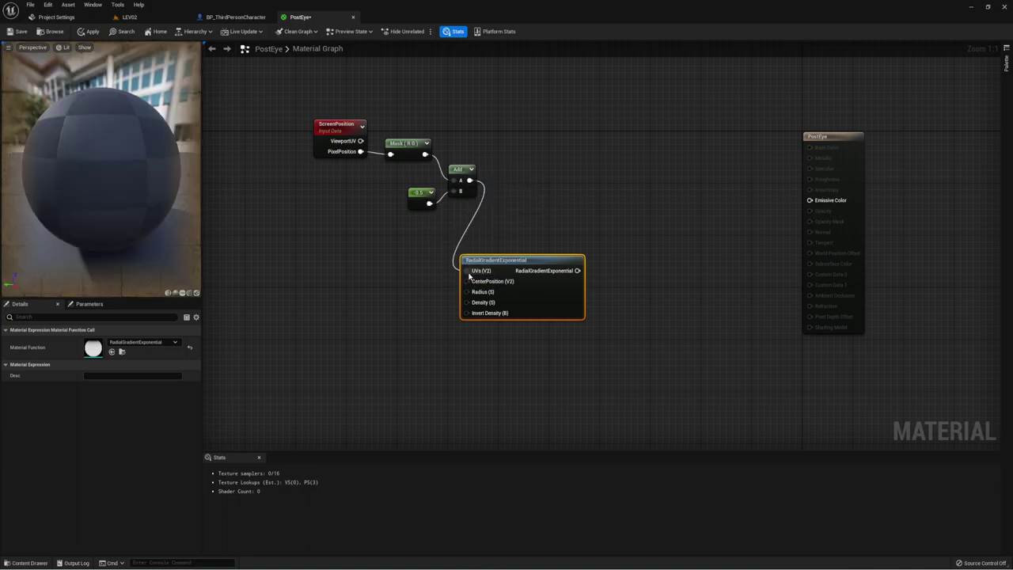
right_click_drag(409, 303, 428, 317)
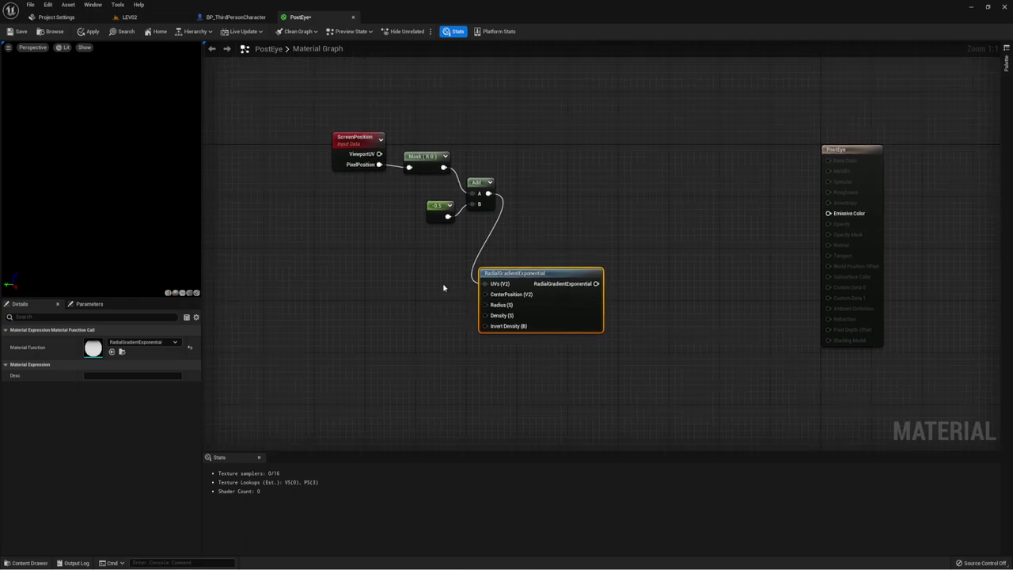
left_click(412, 321)
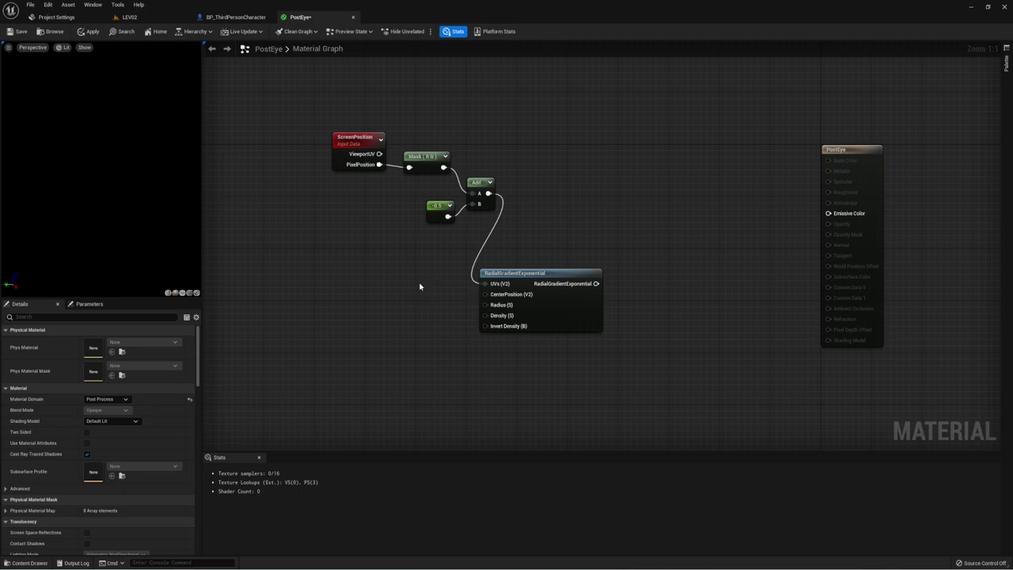
Step: Wire a Constant of 0 into the gradient's CenterPosition input
left_click(419, 286)
left_click_drag(428, 295, 486, 293)
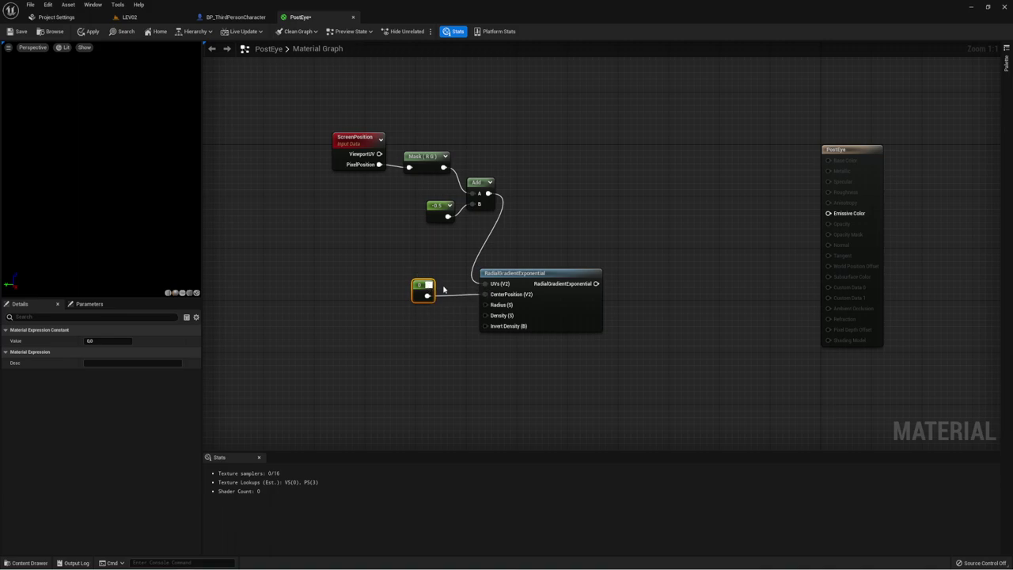
right_click_drag(449, 338, 469, 310)
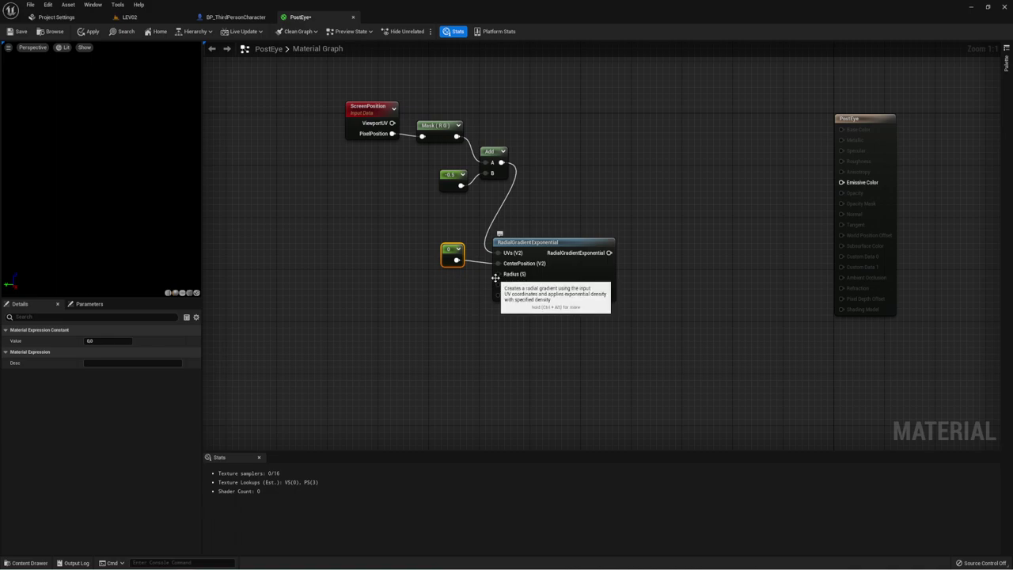
Step: Add a Radius scalar parameter into the gradient's Radius input and duplicate it below
left_click(417, 279)
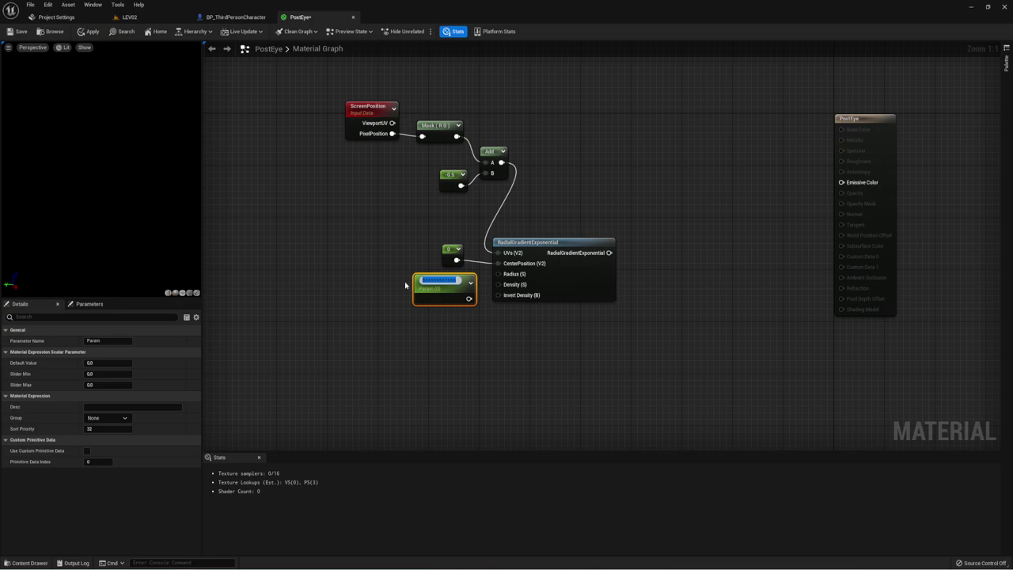
type("Radi")
type("us")
left_click(431, 326)
left_click_drag(447, 296, 498, 274)
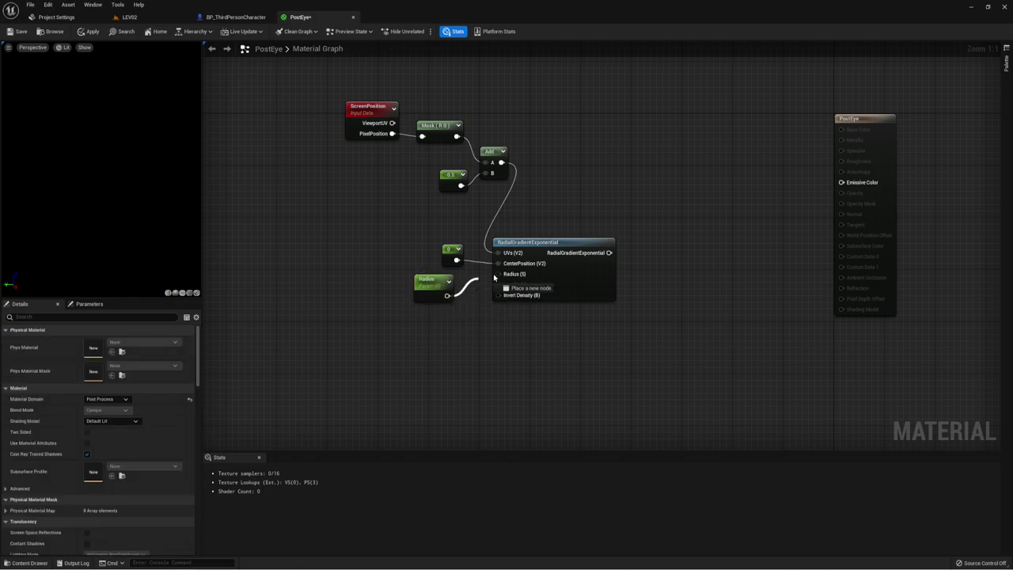
left_click_drag(424, 285, 401, 268)
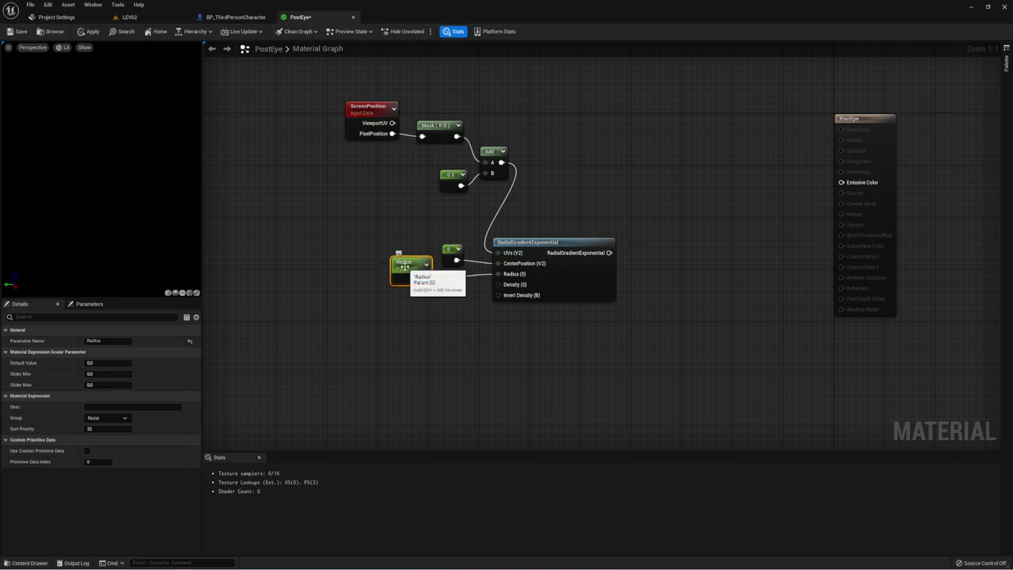
key("ctrl+d")
mouse_move(430, 328)
left_mouse_down()
mouse_move(431, 299)
mouse_move(498, 285)
left_mouse_up()
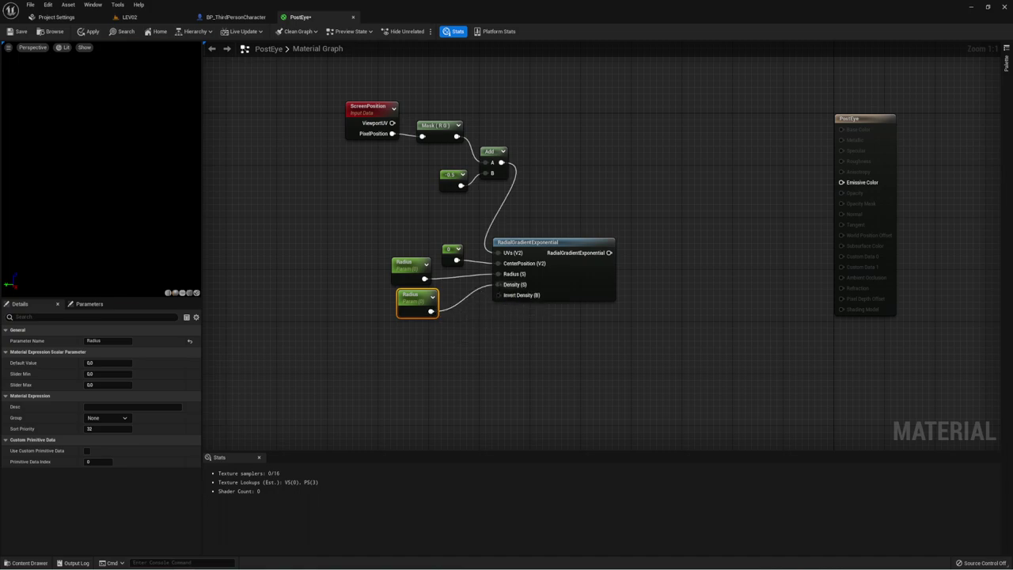
Step: Rename the duplicated parameter node to Density
double_click(411, 296)
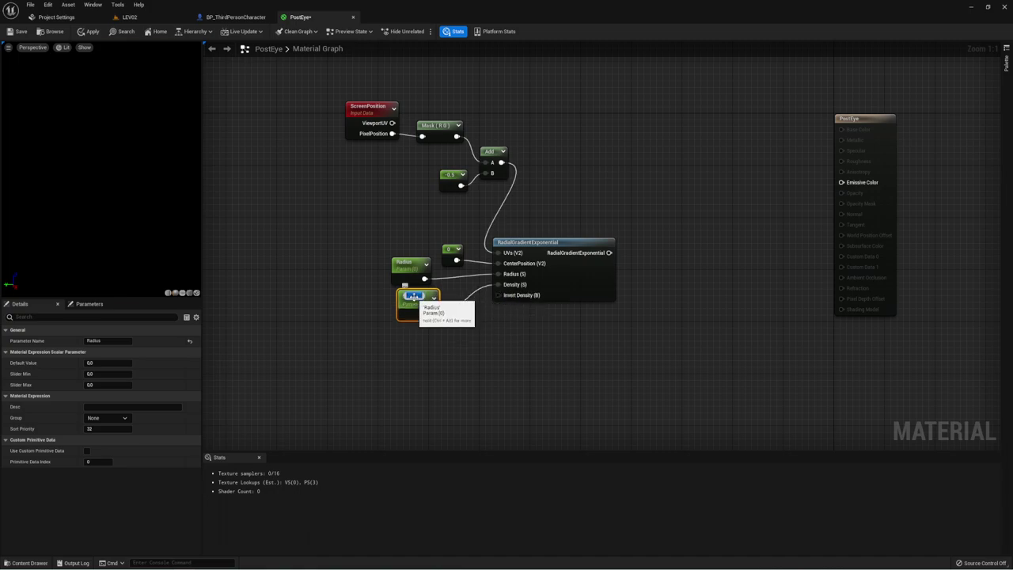
type("Dens")
type("ity")
key("Return")
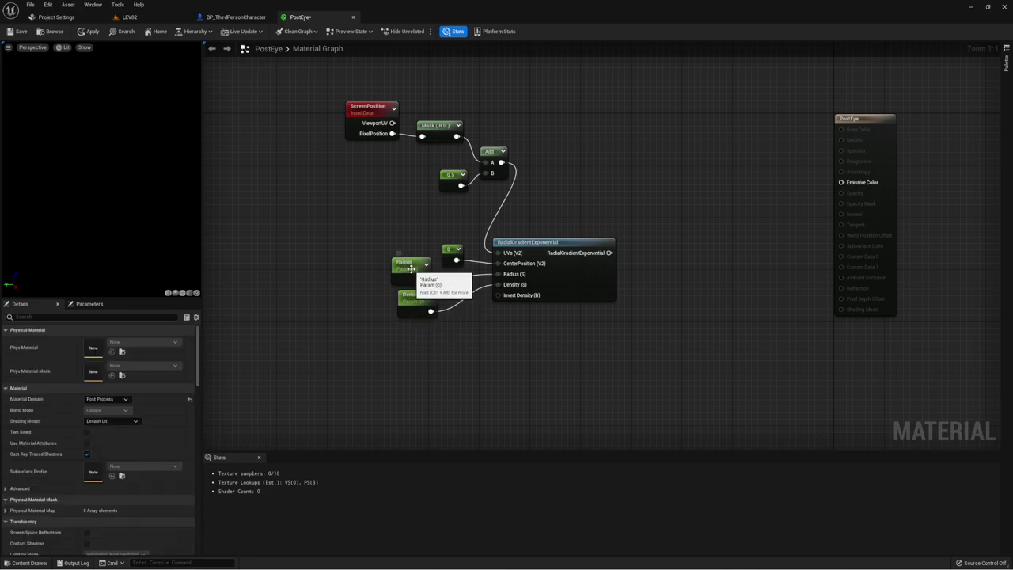
Step: Set the Radius parameter's default value to 1, then switch to the LEV02 level
left_click(414, 271)
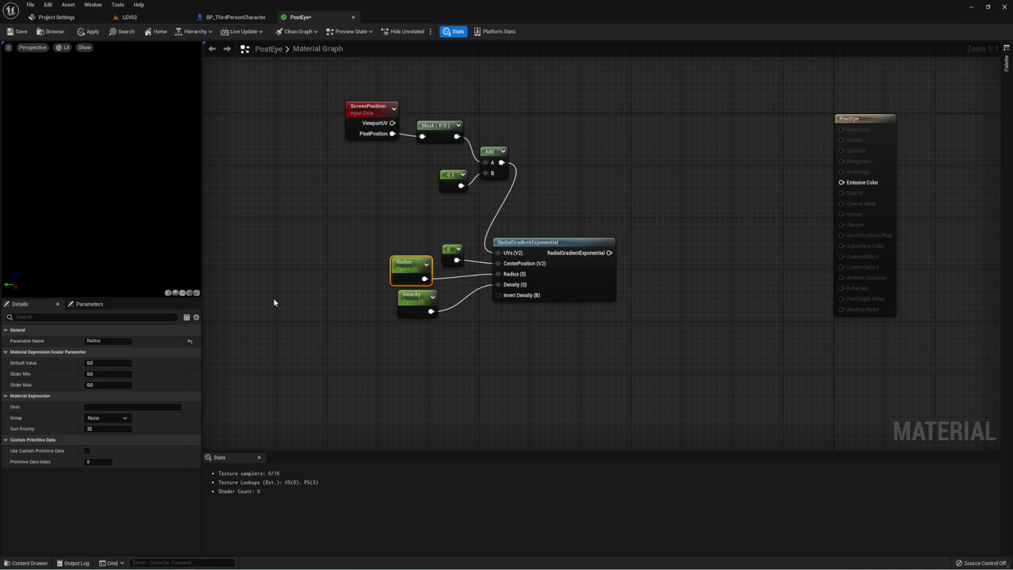
left_click(94, 363)
type("1")
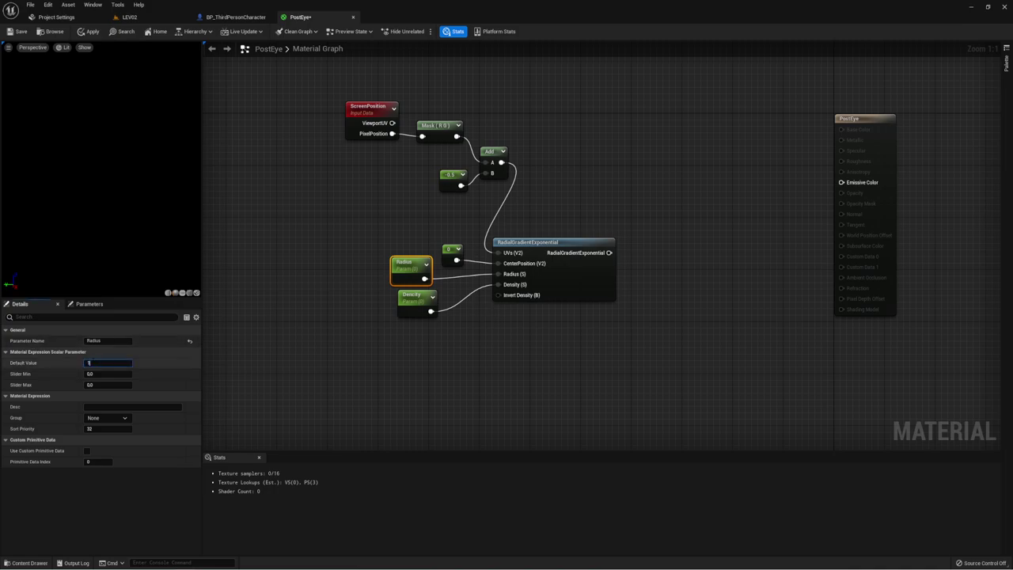
left_click(359, 228)
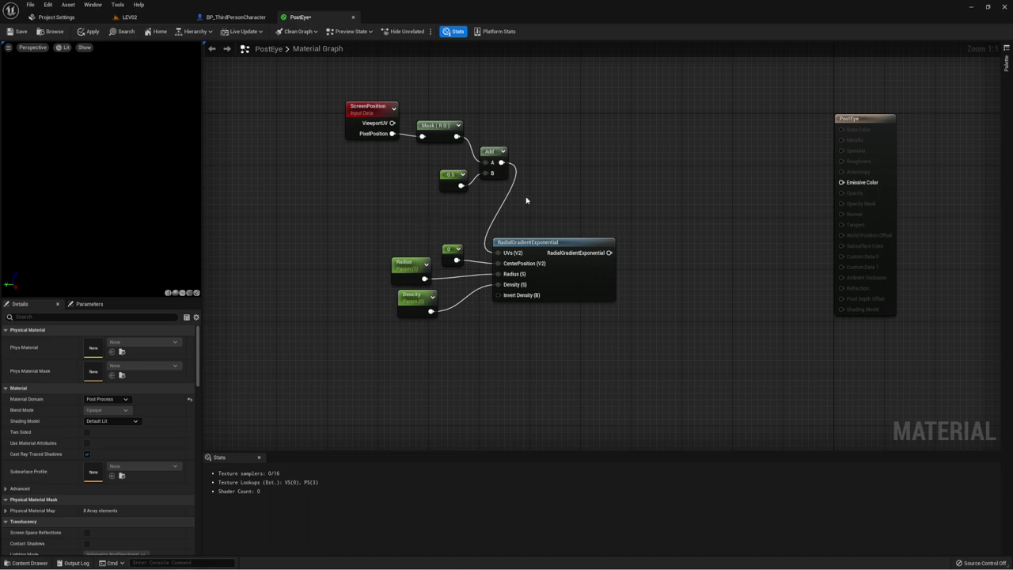
left_click(422, 304)
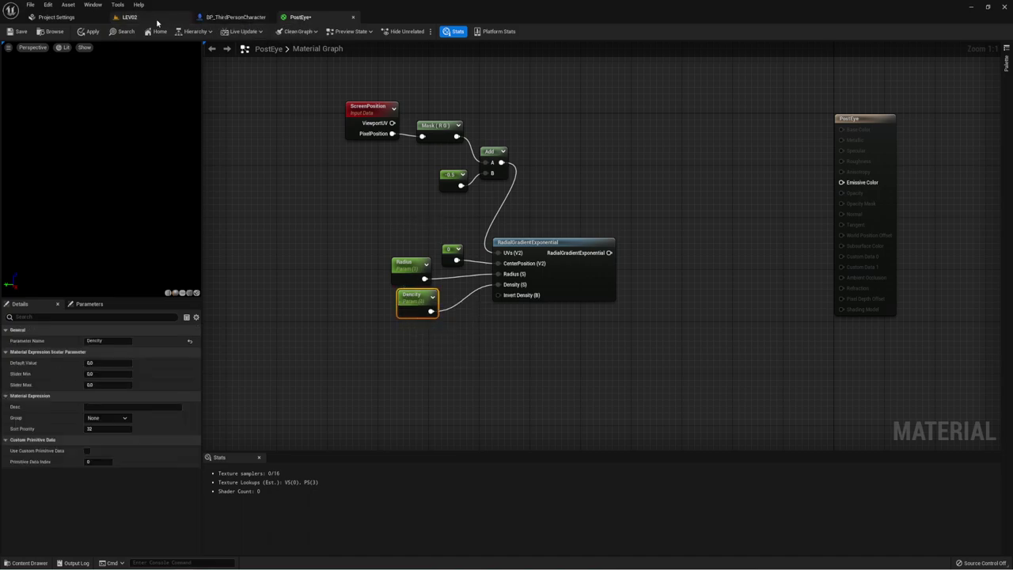
left_click(126, 17)
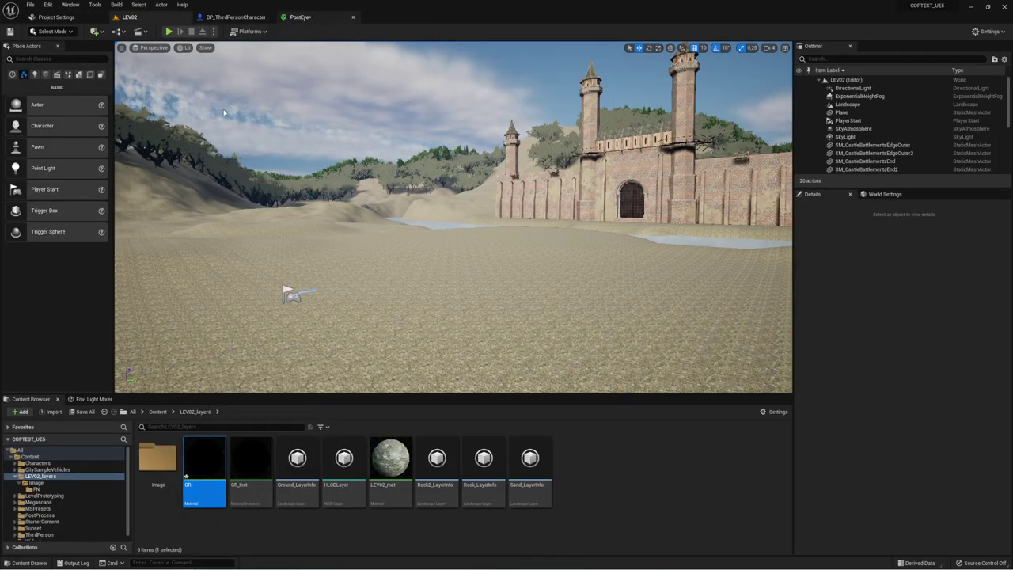
Step: In Content > PostProcess, create PostEye_Inst as a material instance of PostEye
double_click(171, 459)
double_click(172, 459)
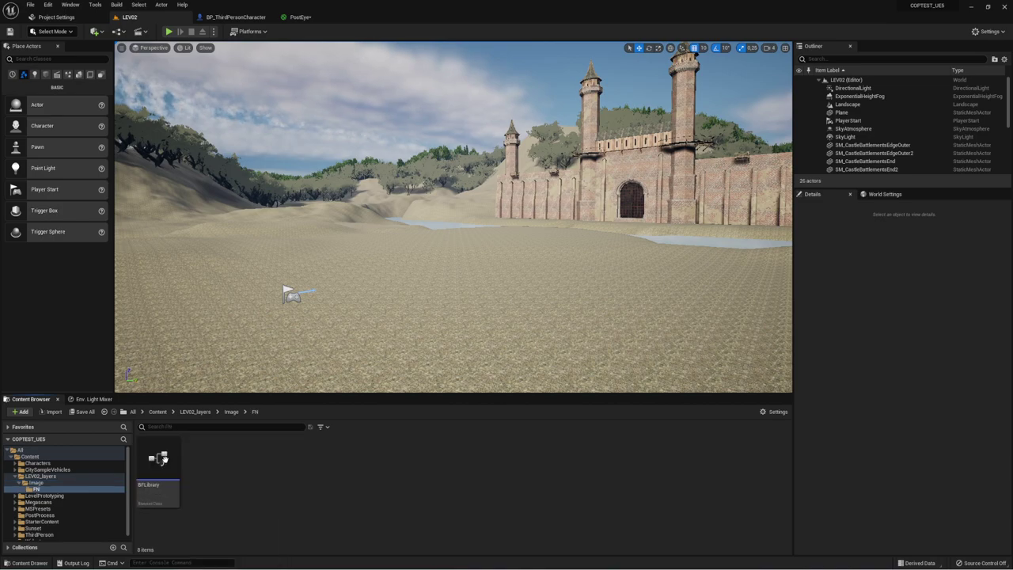
left_click(158, 413)
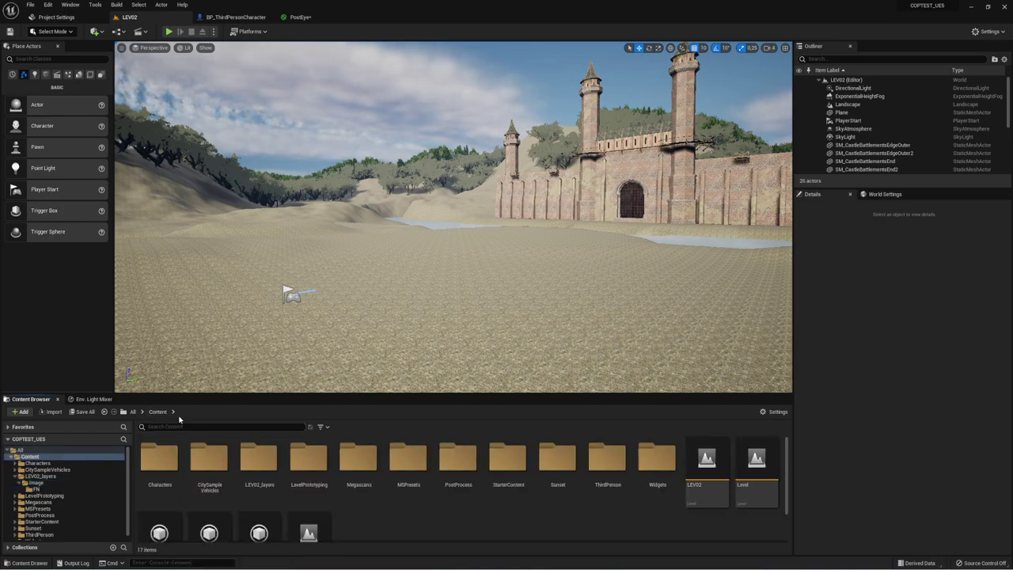
double_click(457, 459)
right_click(164, 459)
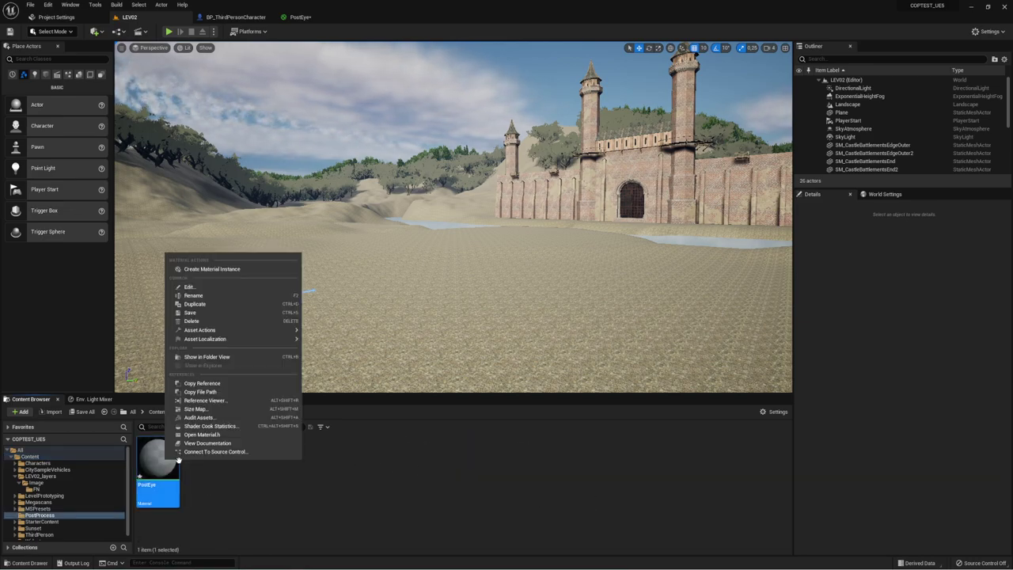
left_click(234, 273)
key("Return")
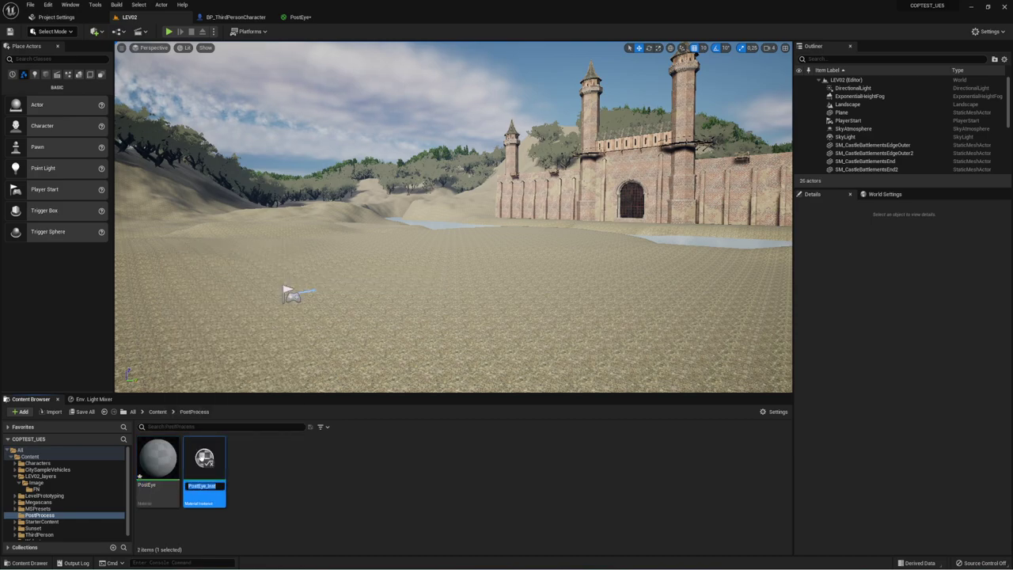
left_click(301, 17)
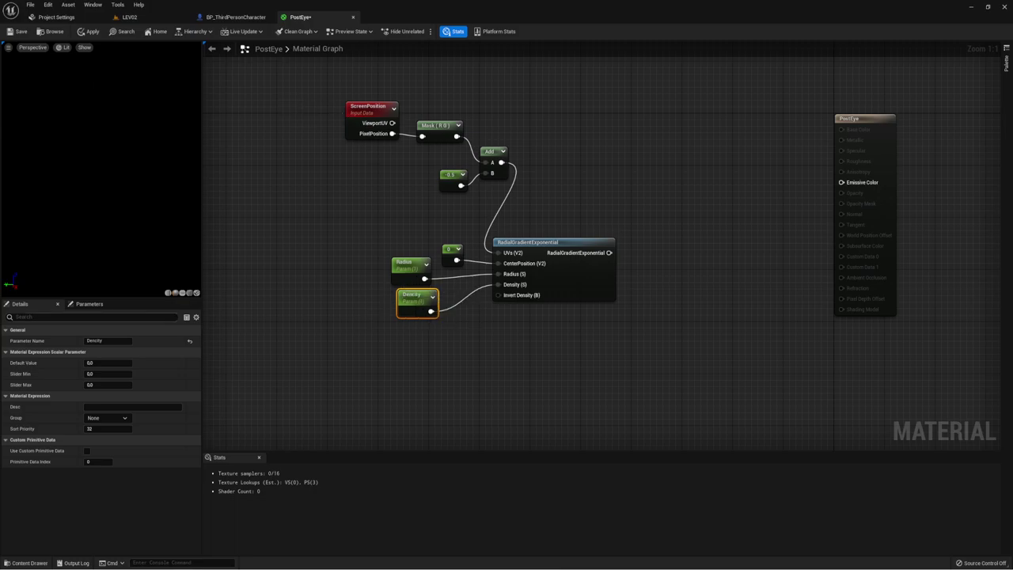
Step: Set the Density parameter's default value to 1
left_click_drag(102, 361, 79, 362)
left_click(103, 362)
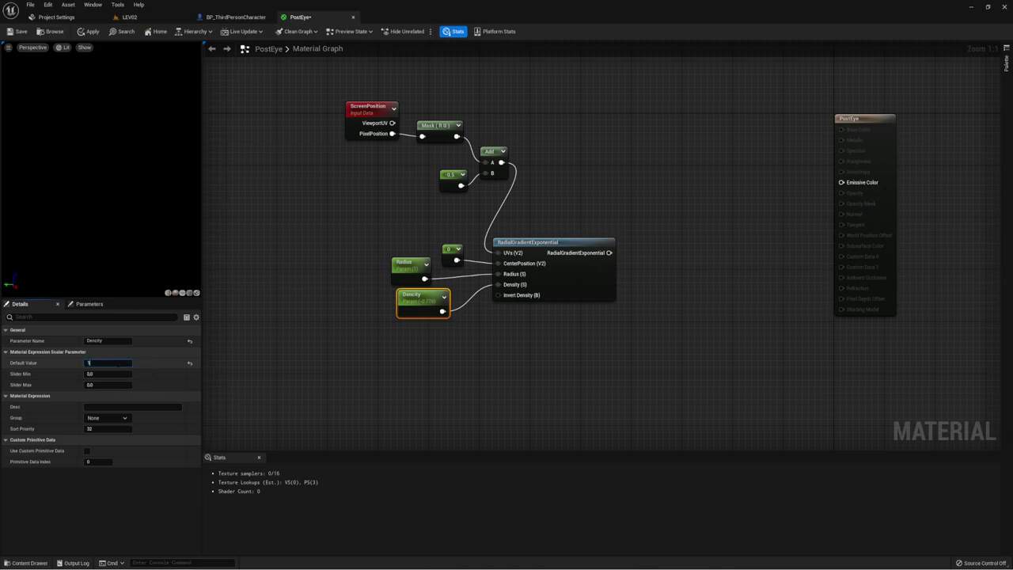
type("1")
left_click(422, 368)
Step: Add a OneMinus (1-x) node fed by the RadialGradientExponential output
right_click_drag(658, 346, 577, 358)
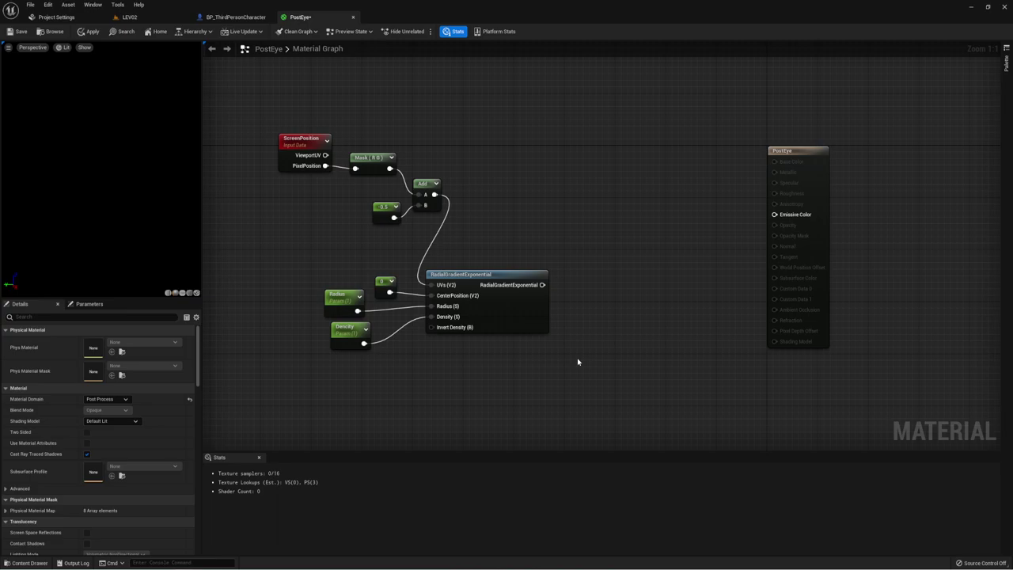
right_click_drag(583, 278, 529, 302)
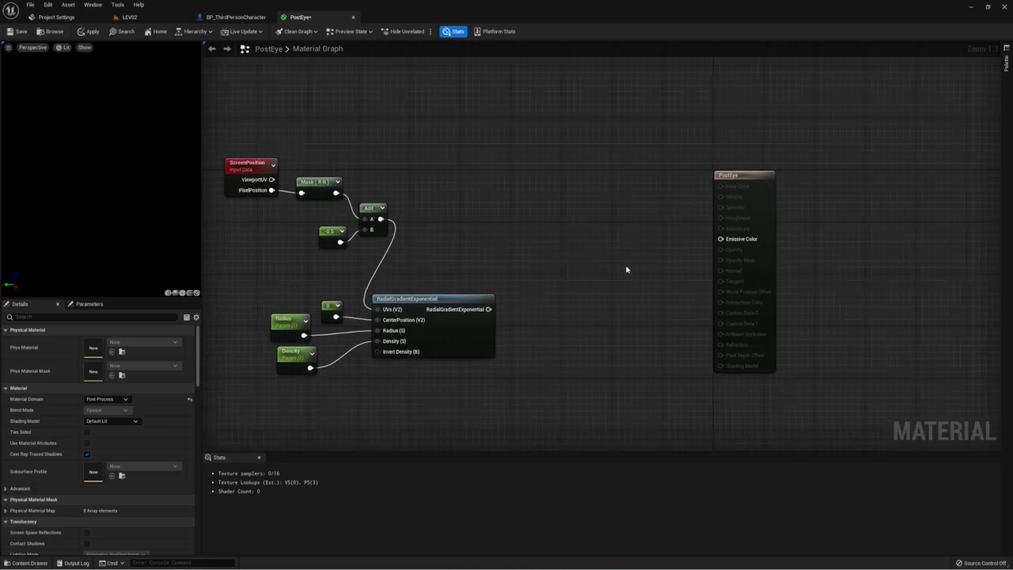
right_click_drag(626, 270, 616, 257)
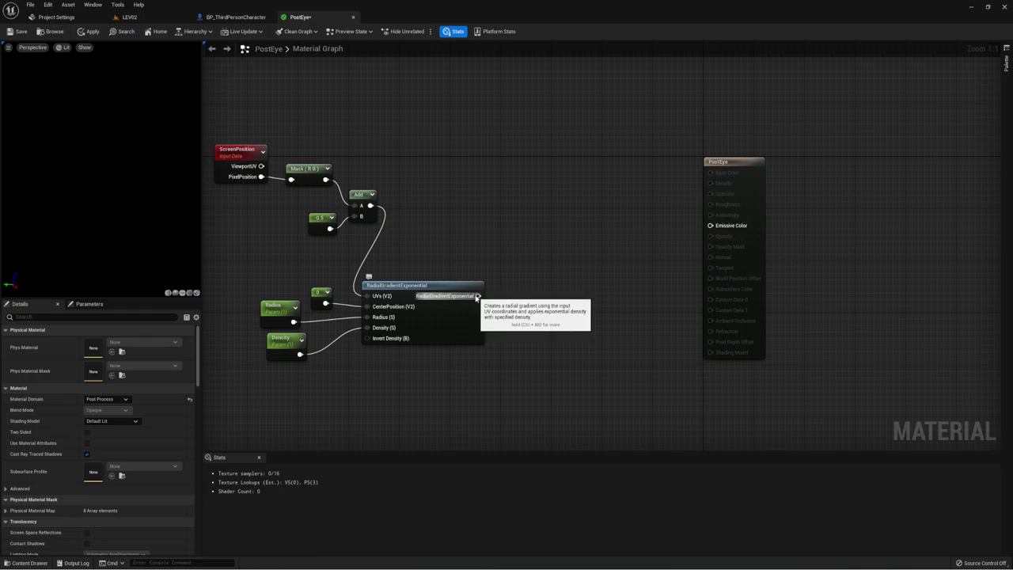
left_click_drag(478, 295, 526, 286)
type("o")
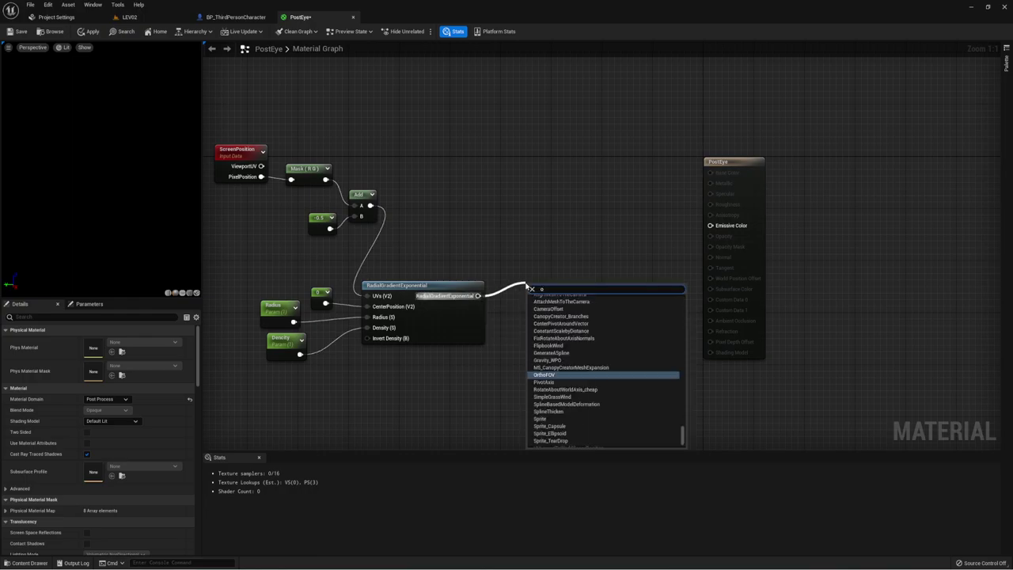
type("ne")
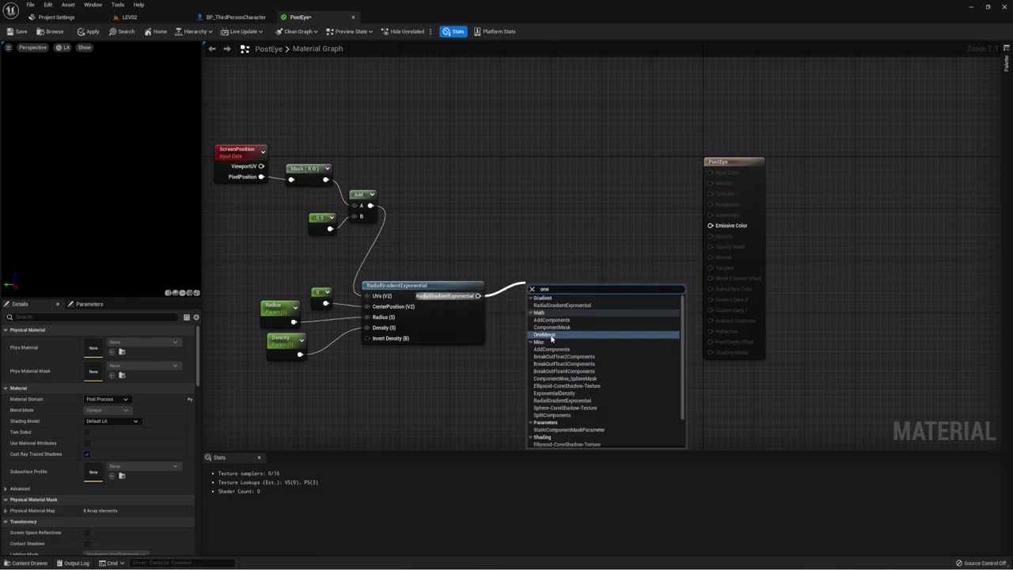
left_click(546, 334)
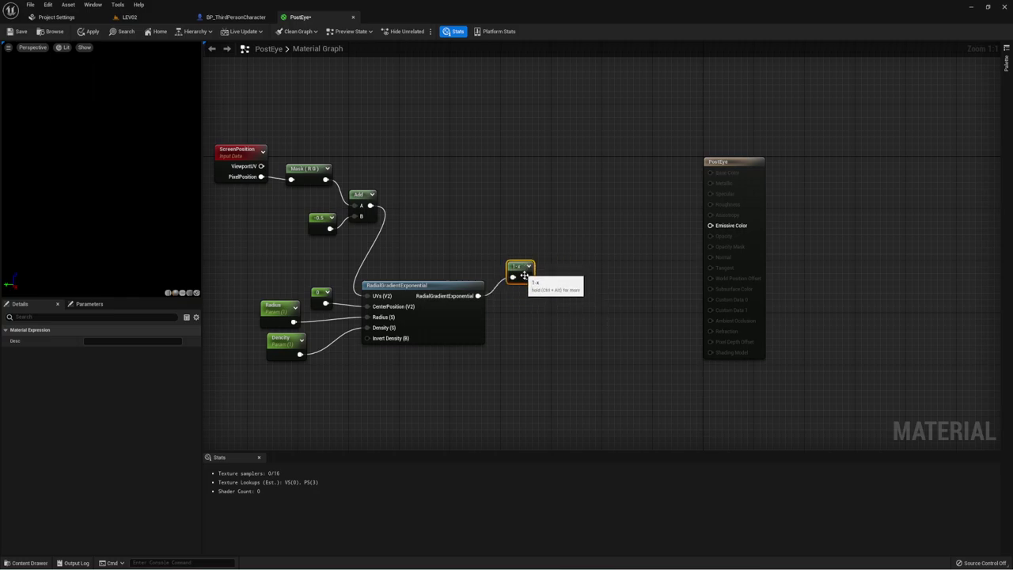
Step: Move the PostEye output node right and raise the gradient, Radius, Density, 0 and 1-x nodes
right_click_drag(537, 302, 493, 309)
left_click_drag(679, 168, 746, 167)
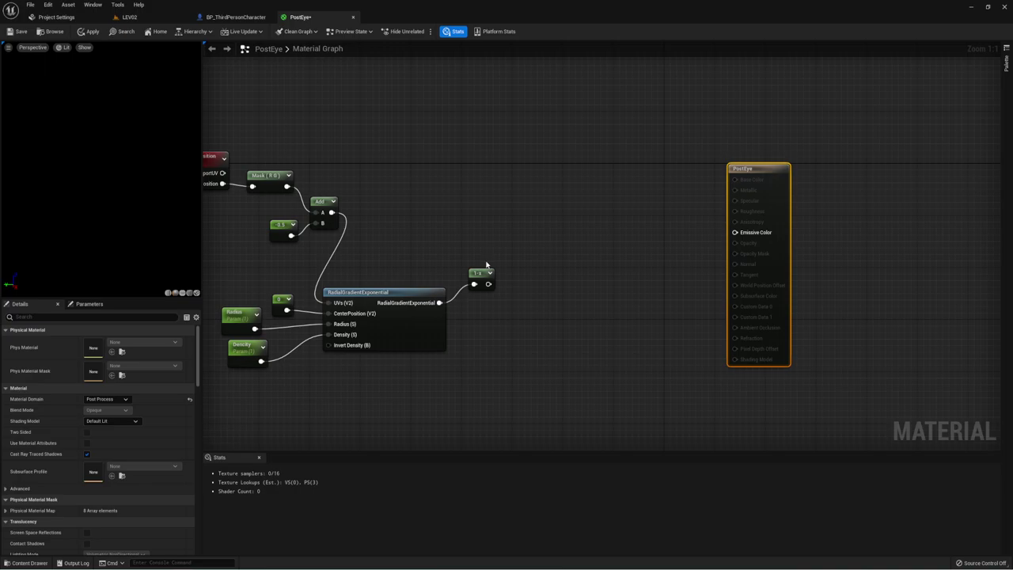
left_click_drag(467, 244, 510, 312)
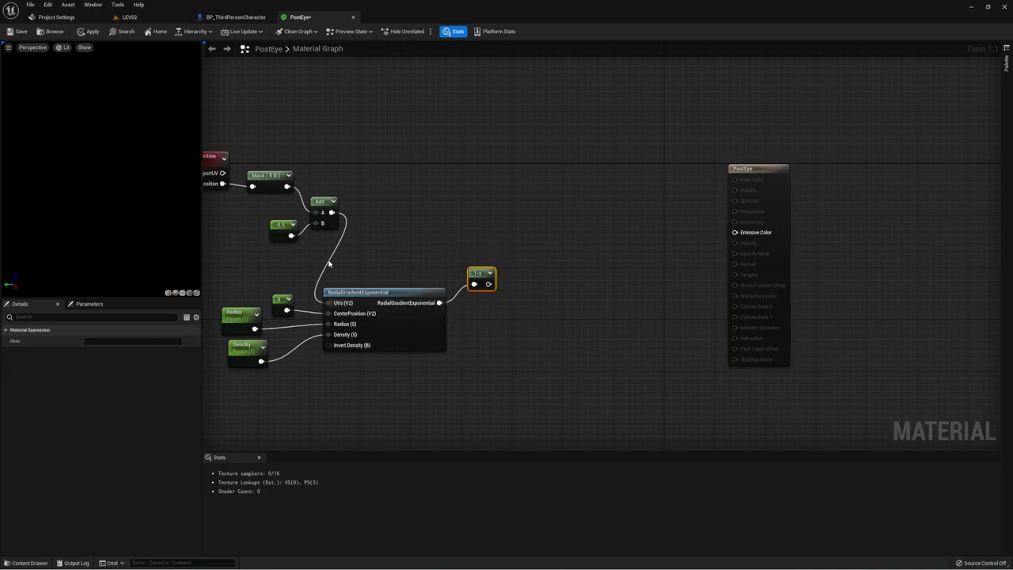
left_click_drag(330, 260, 432, 379)
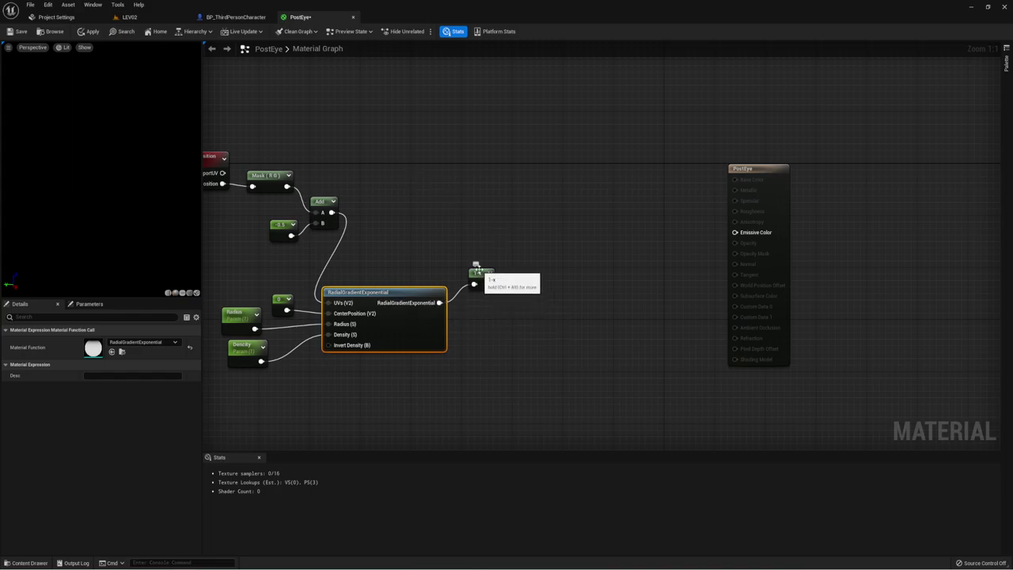
left_click_drag(458, 254, 513, 307)
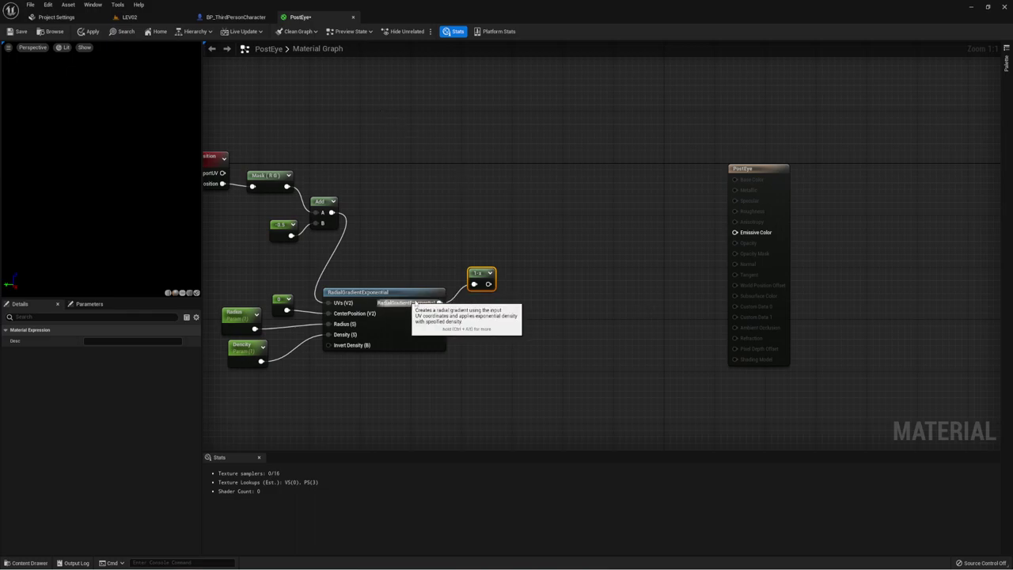
mouse_move(525, 305)
right_mouse_down()
mouse_move(511, 308)
mouse_move(577, 315)
right_mouse_up()
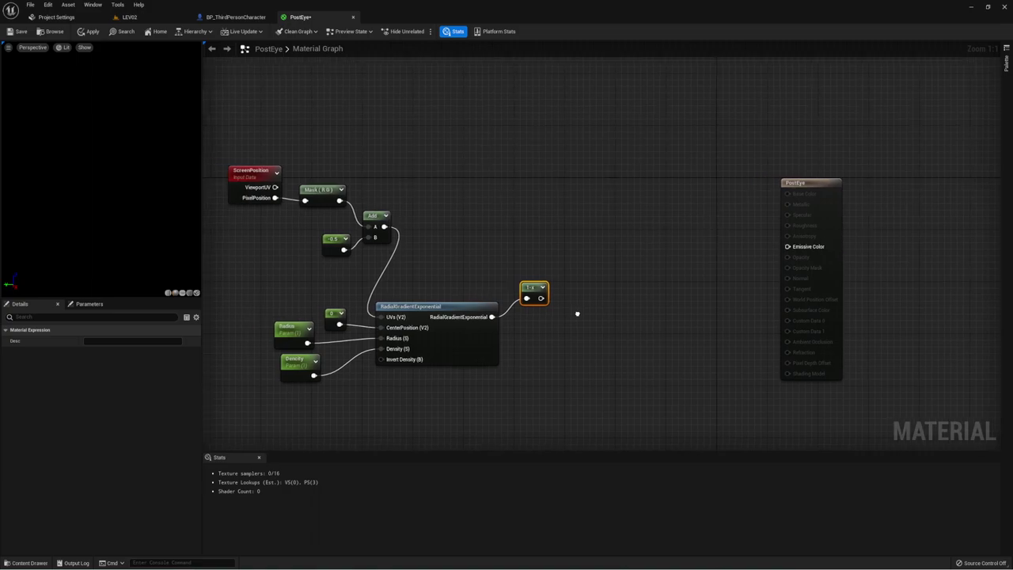
mouse_move(274, 405)
left_mouse_down("shift")
mouse_move(542, 303)
mouse_move(541, 272)
mouse_move(559, 265)
left_mouse_up("shift")
right_click_drag(584, 301, 520, 308)
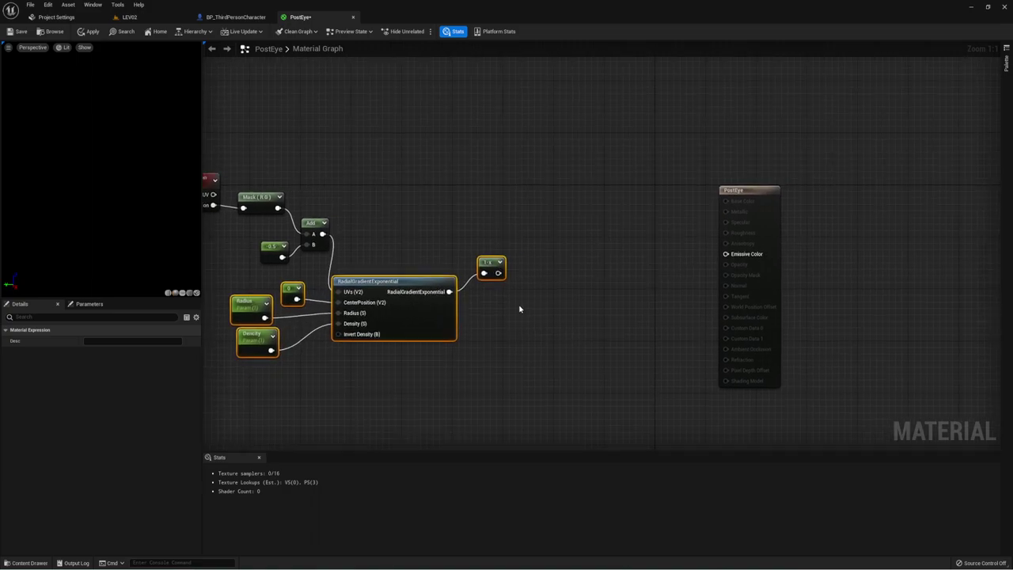
Step: Connect the 1-x output to the True input of a new StaticSwitchParameter named Param
left_click_drag(485, 274, 536, 309)
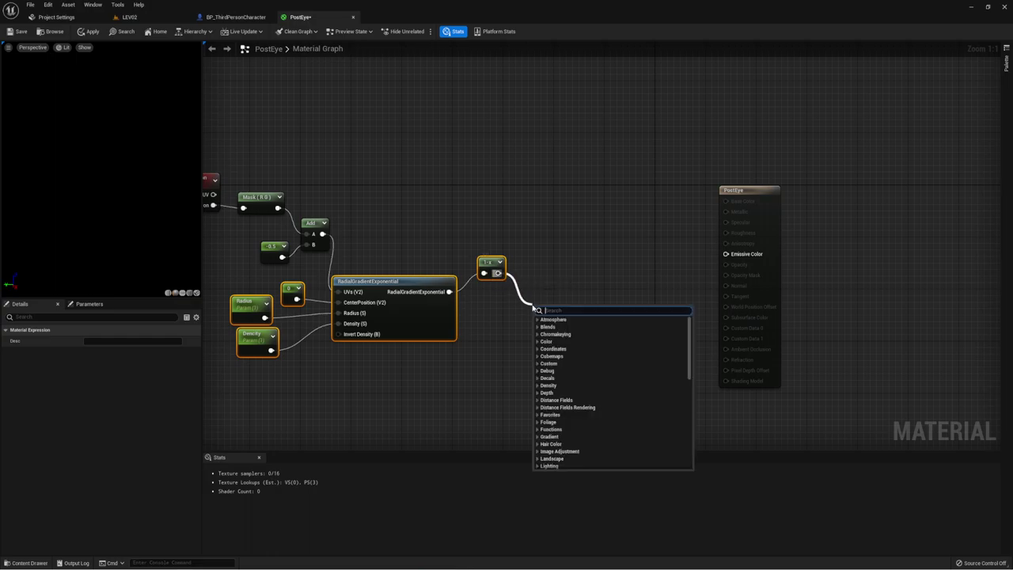
type("a")
key("BackSpace")
type("s")
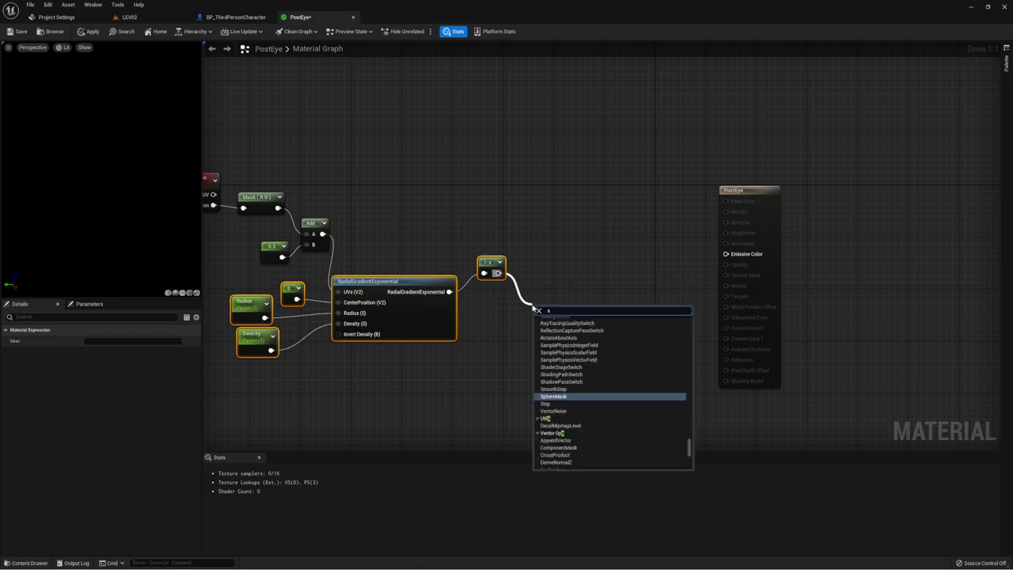
type("wi")
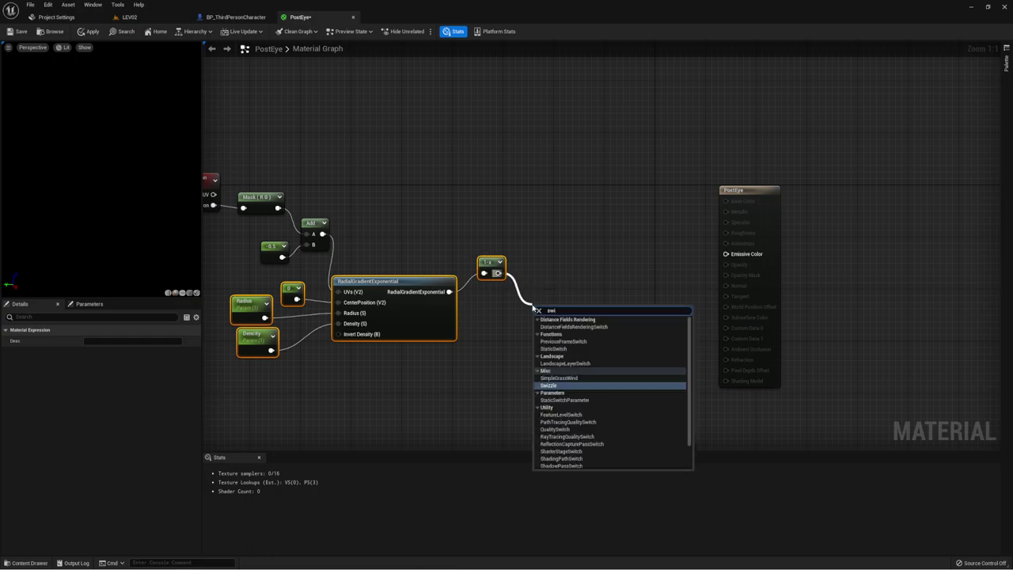
left_click(554, 400)
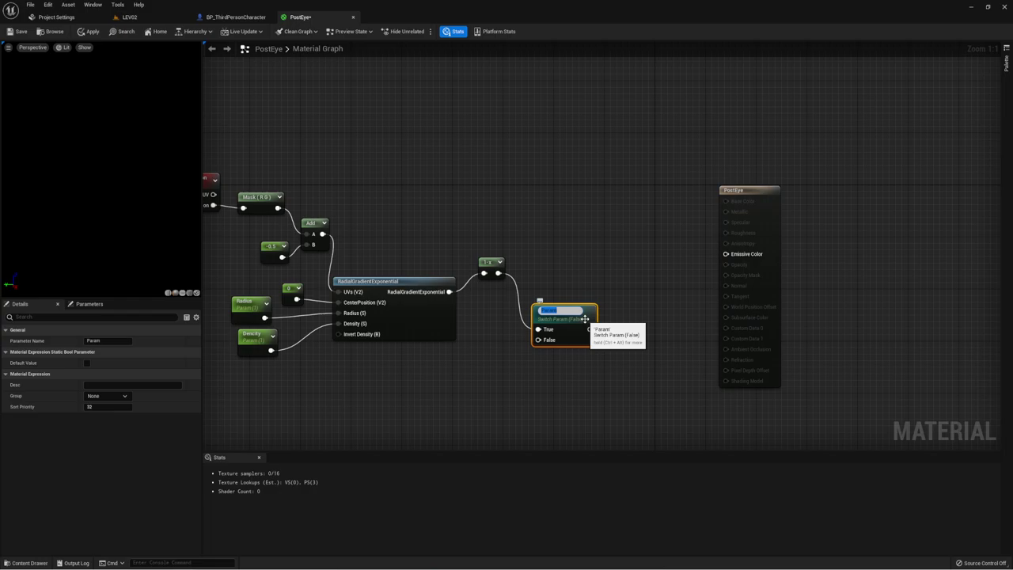
left_click(559, 278)
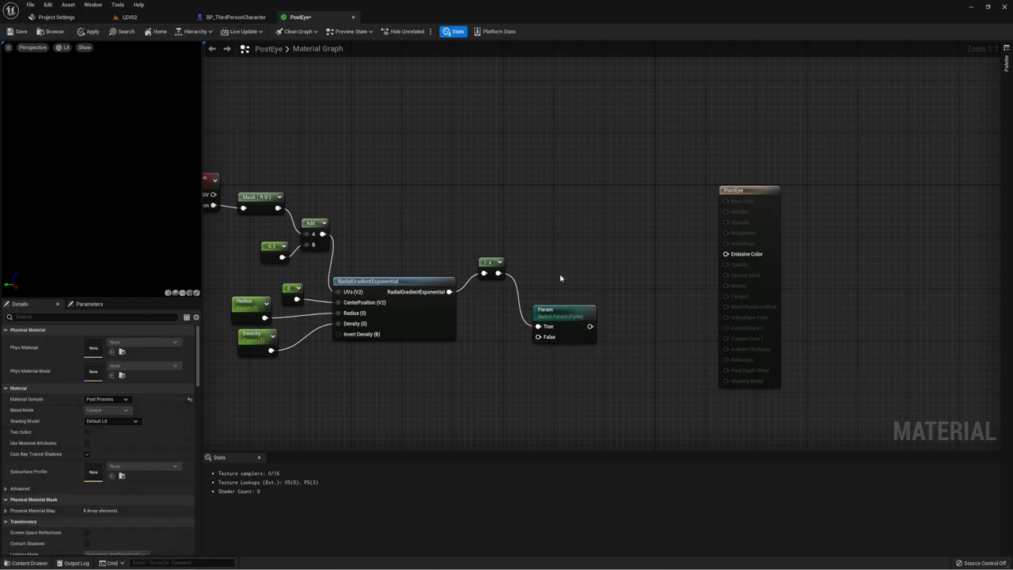
Step: Wire the raw RadialGradientExponential output into the Param switch's False input, beside 1-x on True
left_click_drag(538, 336, 448, 291)
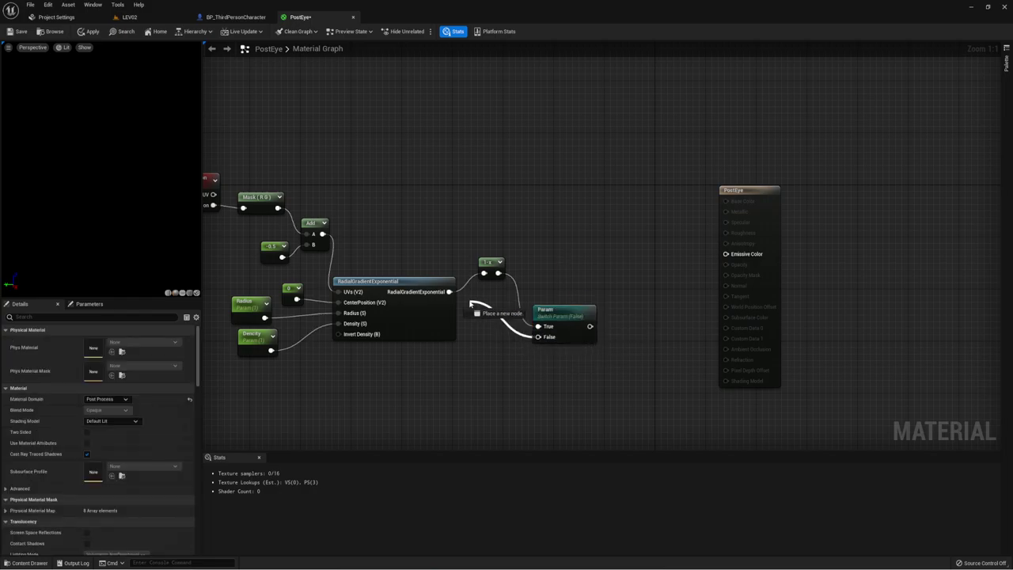
right_click_drag(530, 368, 541, 380)
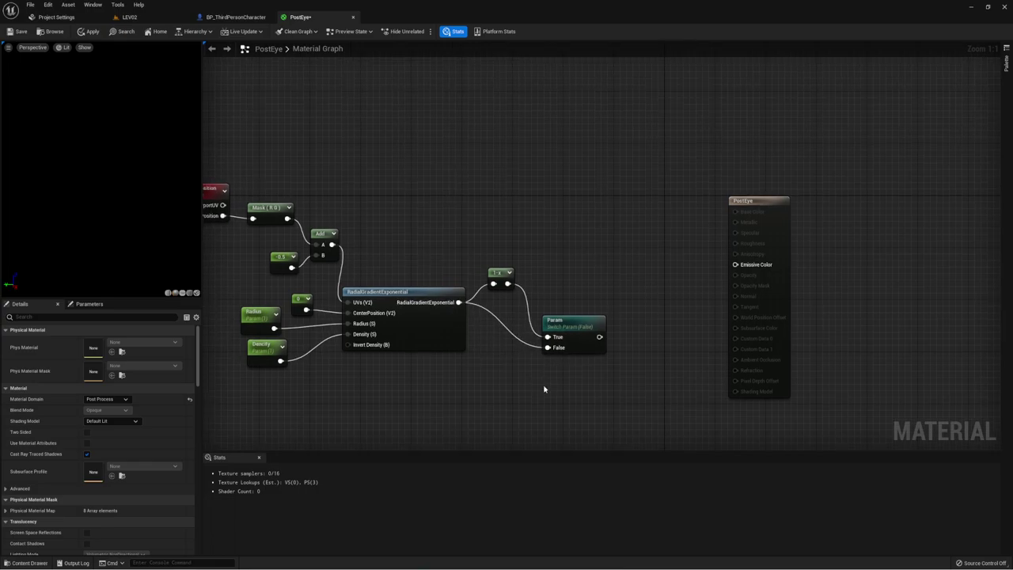
left_click(570, 331)
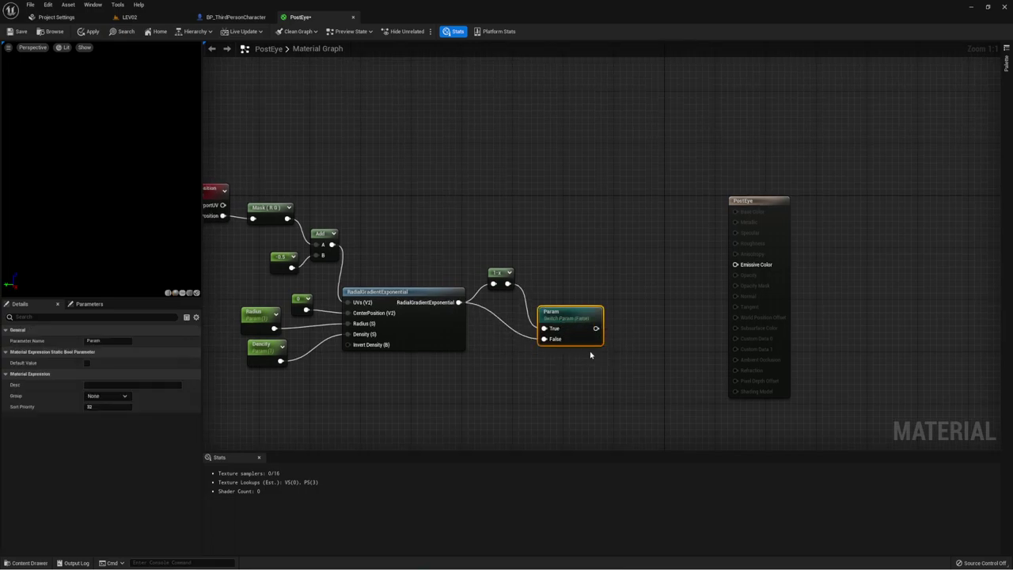
right_click_drag(662, 333, 724, 341)
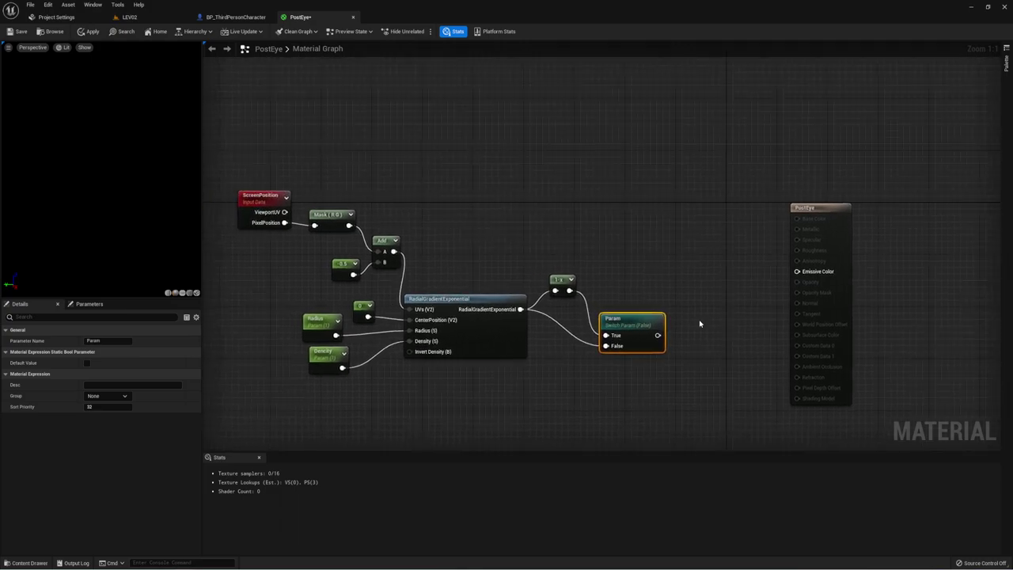
right_click_drag(688, 298, 650, 319)
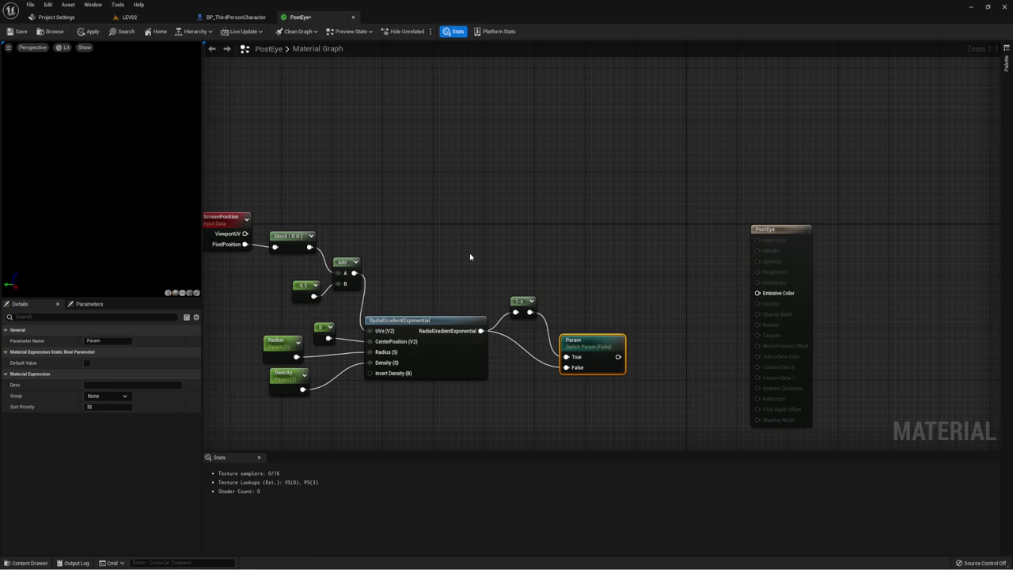
right_click_drag(440, 245, 464, 229)
mouse_move(378, 256)
left_mouse_down()
mouse_move(579, 238)
mouse_move(590, 250)
left_mouse_up()
Step: Create a Multiply node with the Add result on A and the Param switch output on B
type("*")
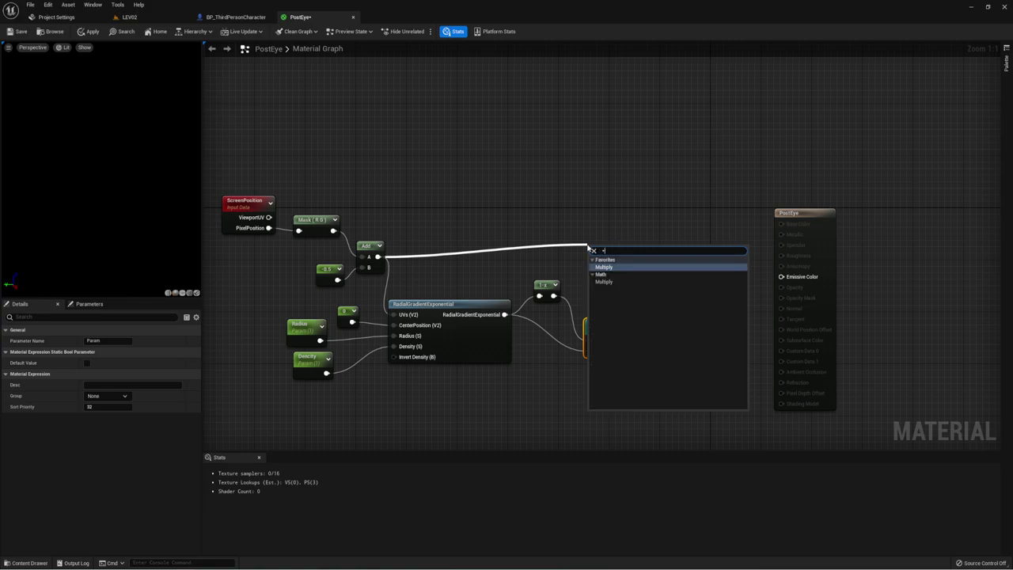
left_click(617, 270)
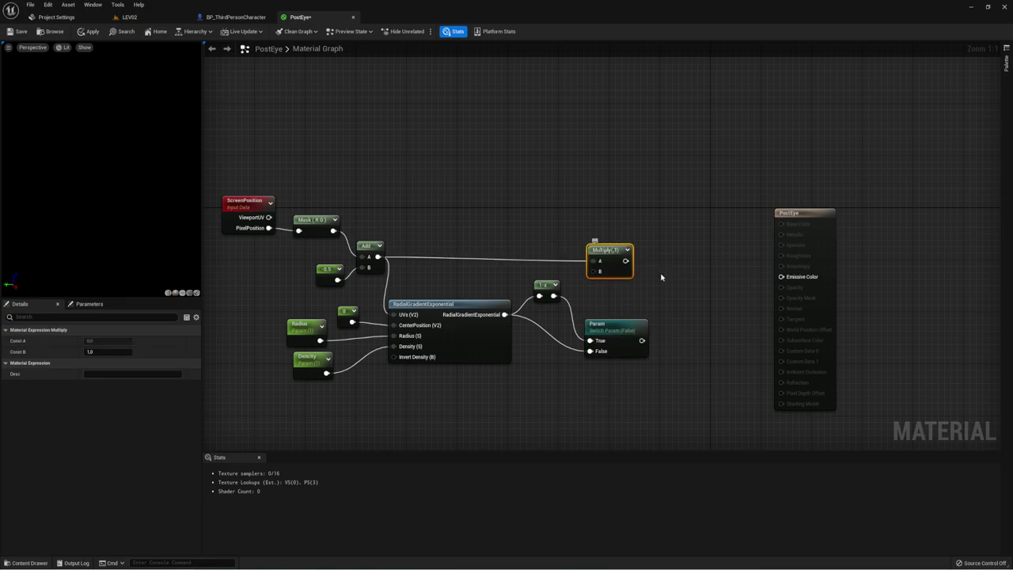
right_click_drag(663, 279, 615, 269)
mouse_move(598, 243)
left_mouse_down()
mouse_move(611, 243)
mouse_move(595, 331)
left_mouse_up()
left_click(608, 278)
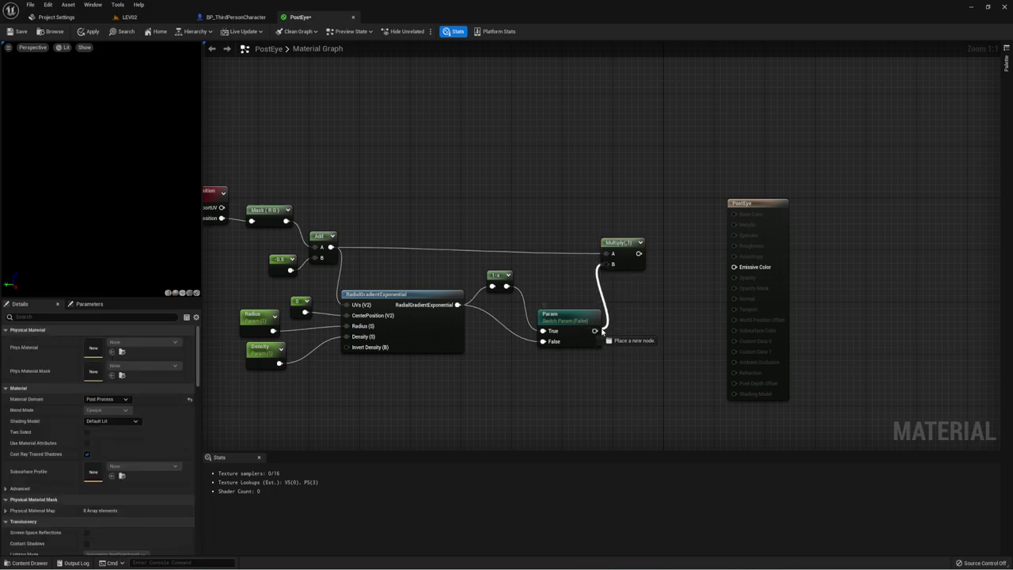
right_click_drag(622, 302, 537, 306)
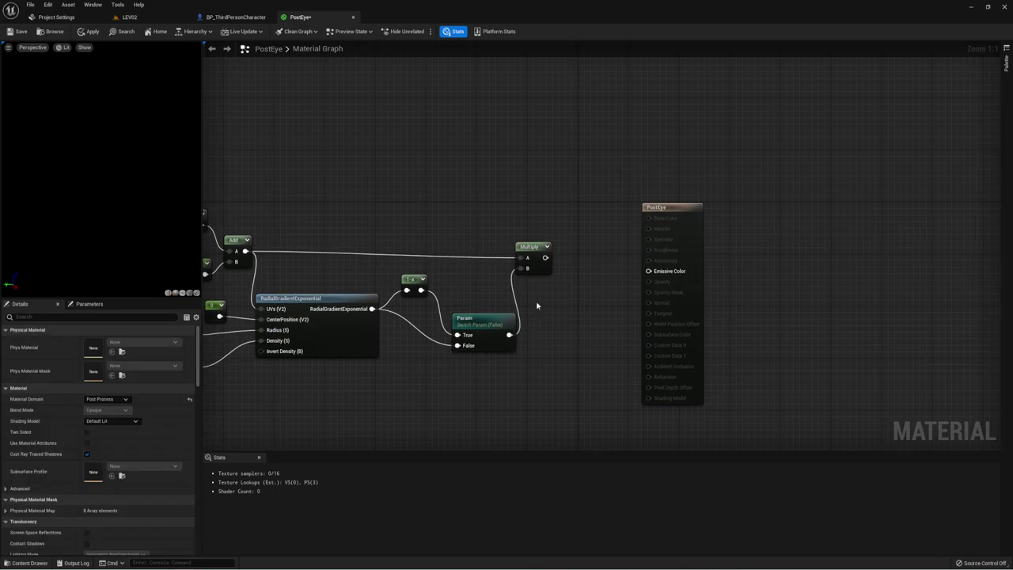
right_click_drag(599, 301, 573, 316)
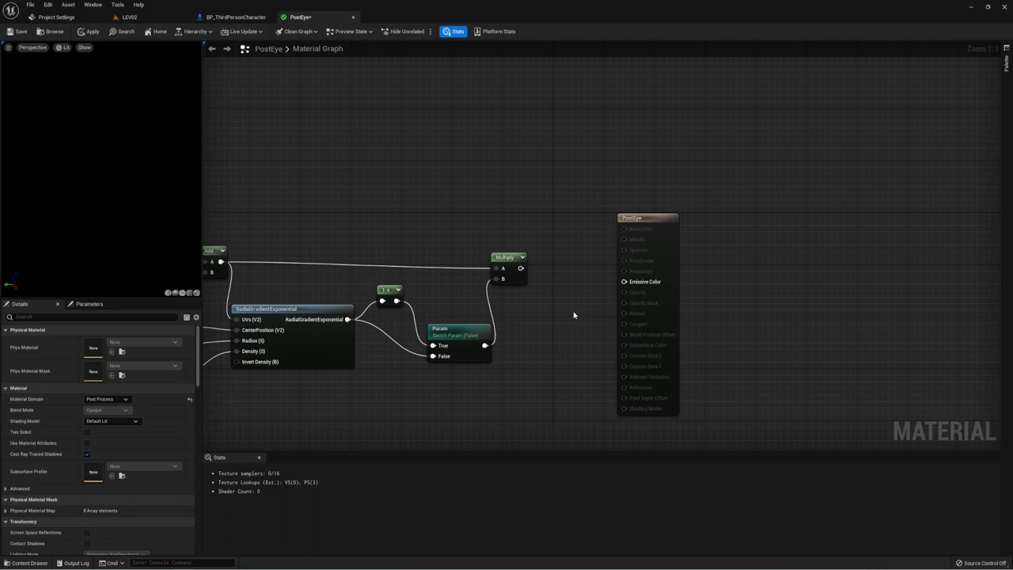
left_click_drag(656, 220, 763, 179)
Step: Add a second Multiply node fed by the first Multiply's result
right_click_drag(561, 248, 651, 266)
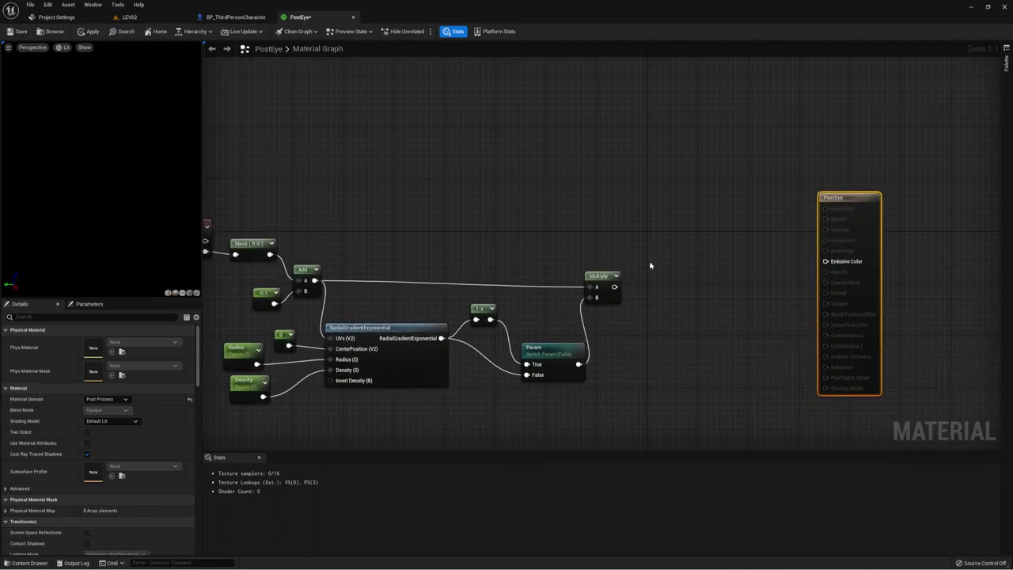
left_click(654, 245)
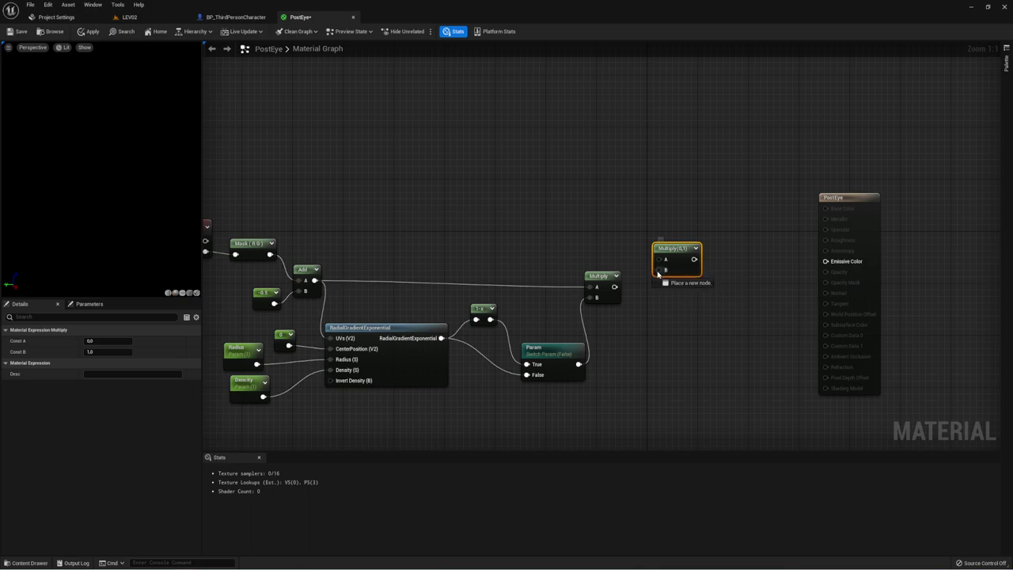
left_click_drag(658, 259, 615, 287)
right_click_drag(596, 249, 633, 251)
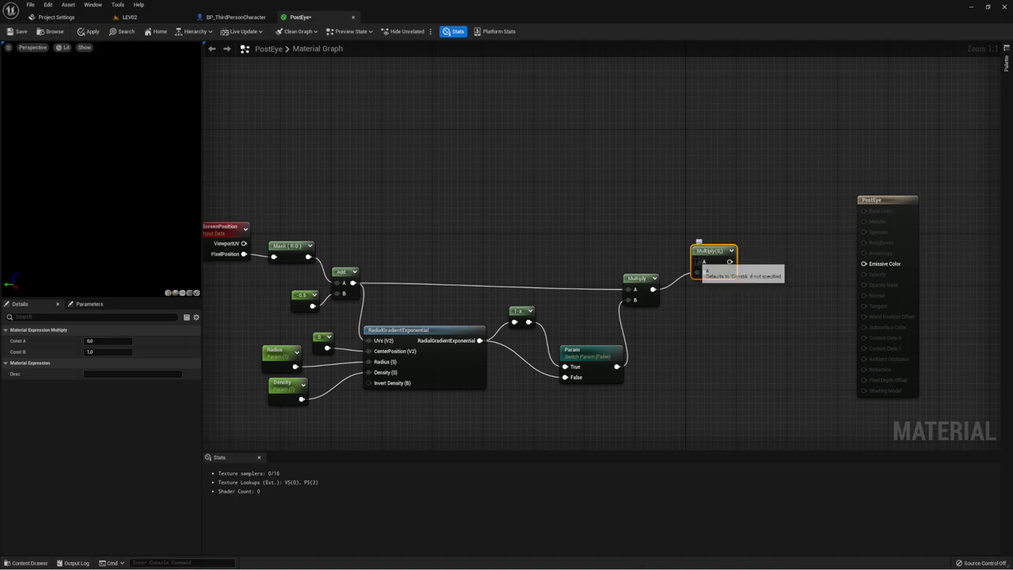
Step: Wire a new Constant into the second Multiply and set its value to 0.5
left_click_drag(695, 261, 587, 239)
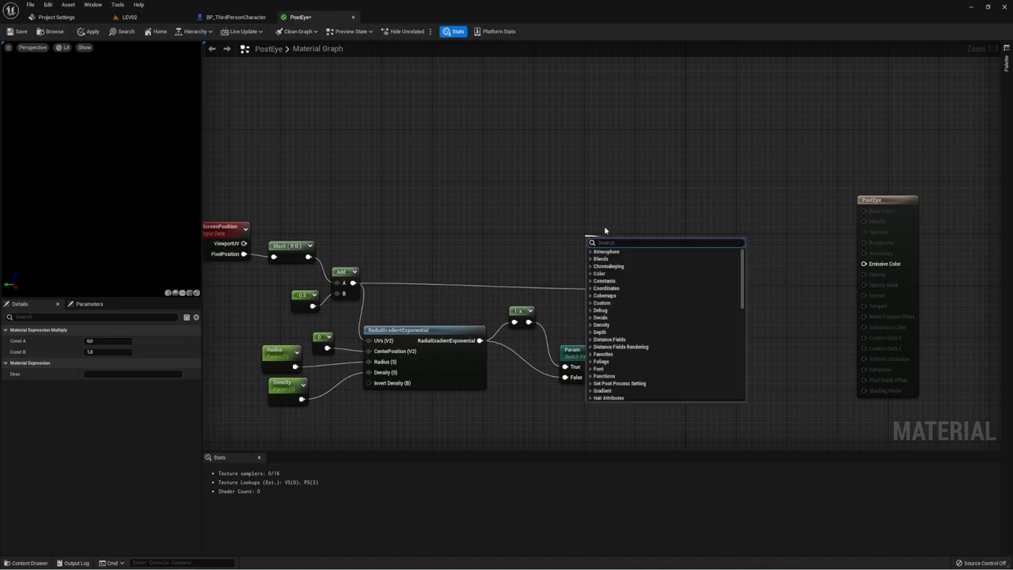
left_click(606, 231)
left_click(629, 231)
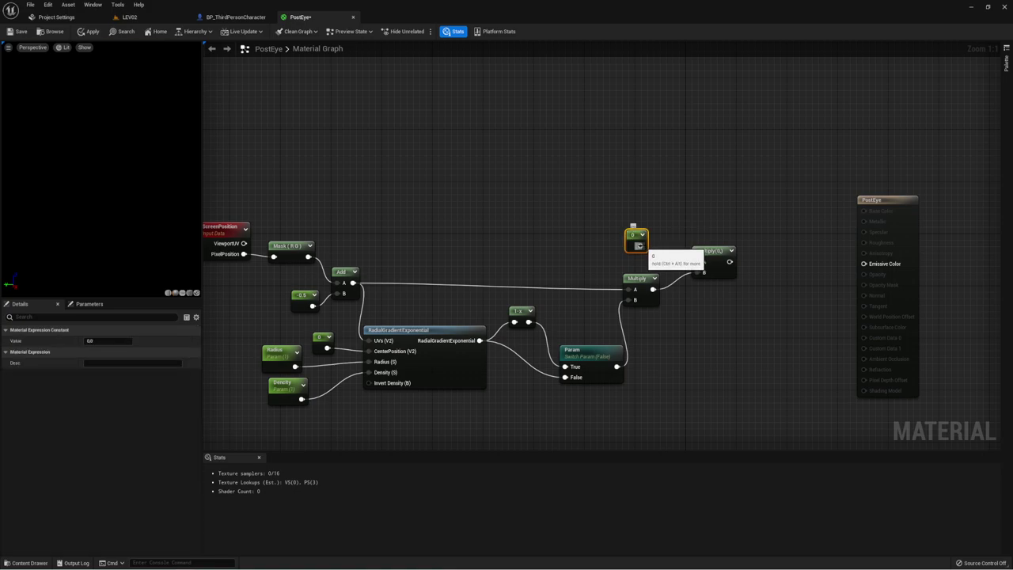
left_click_drag(641, 246, 704, 261)
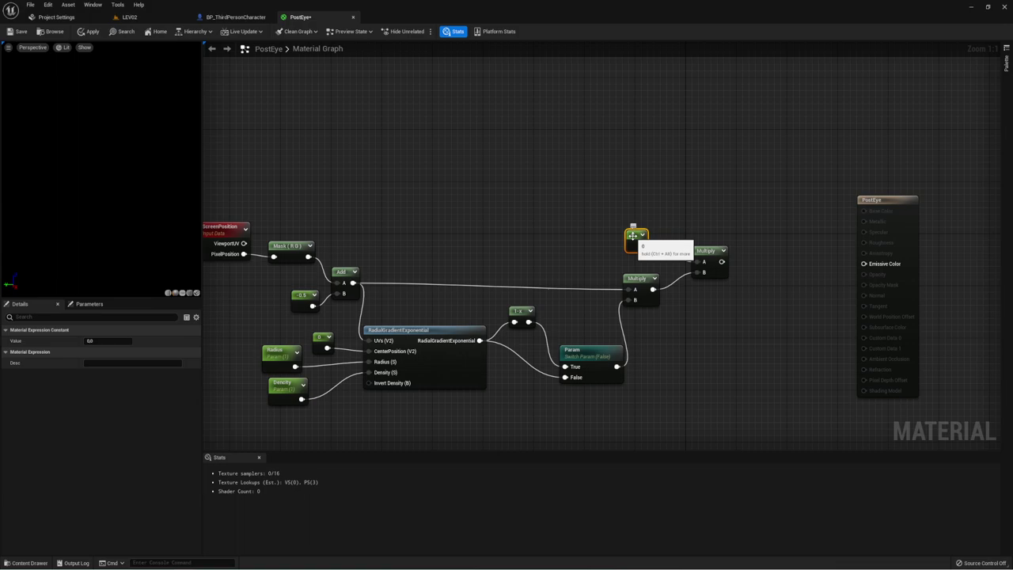
left_click(94, 340)
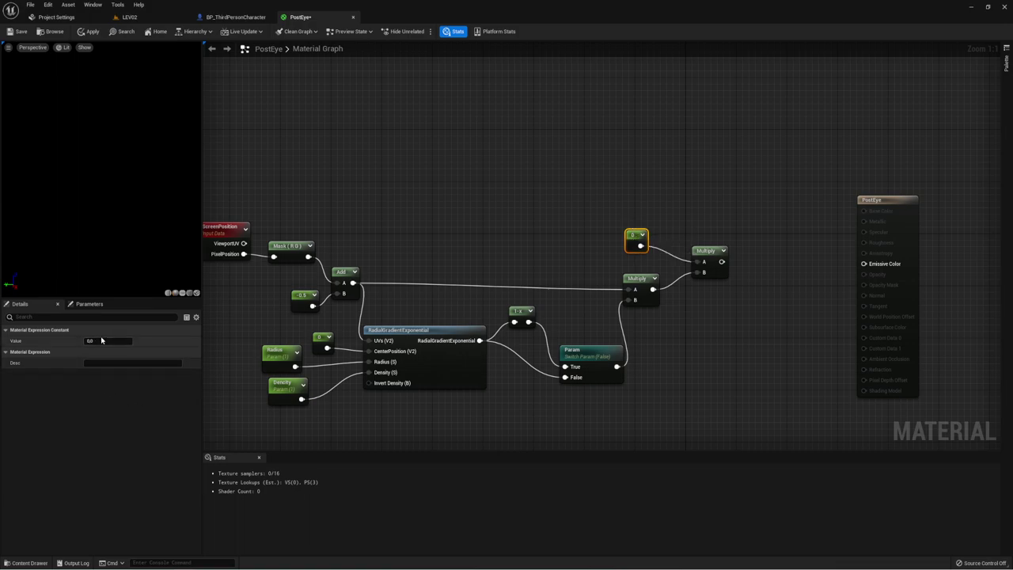
type("8.")
key("Return")
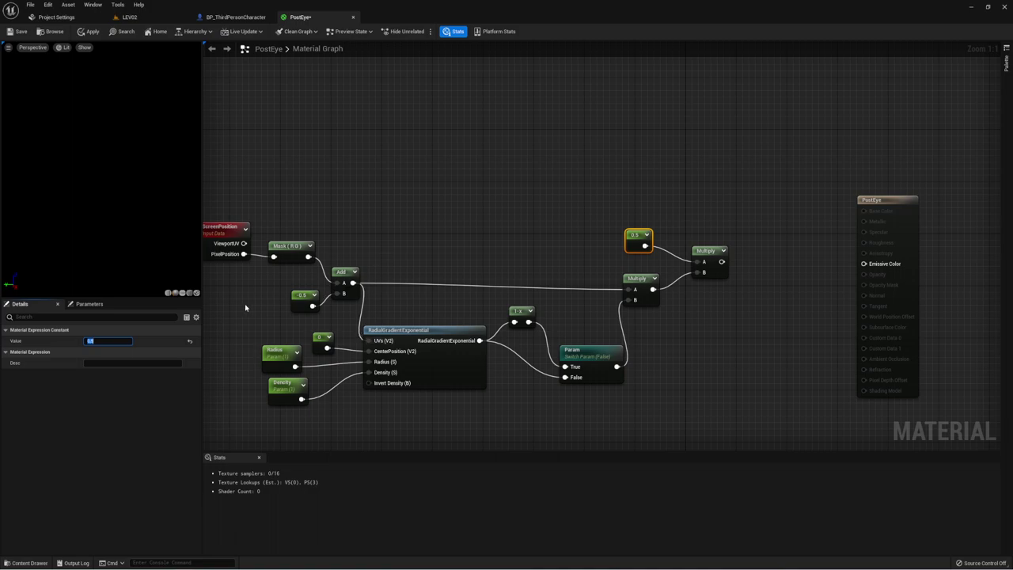
Step: Check the values of the -0.5 and 0.5 Constant nodes
left_click(303, 295)
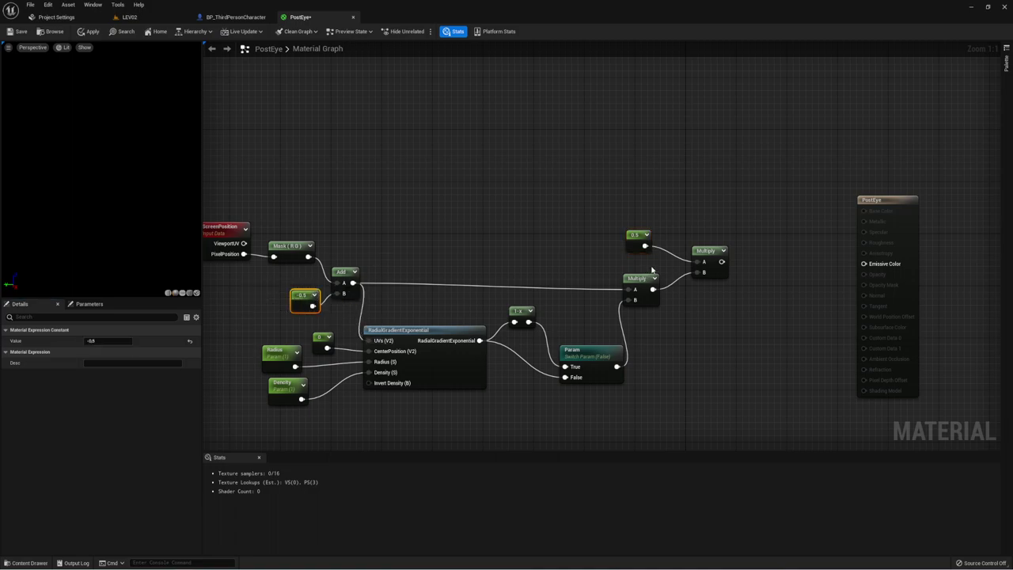
left_click_drag(594, 217, 650, 255)
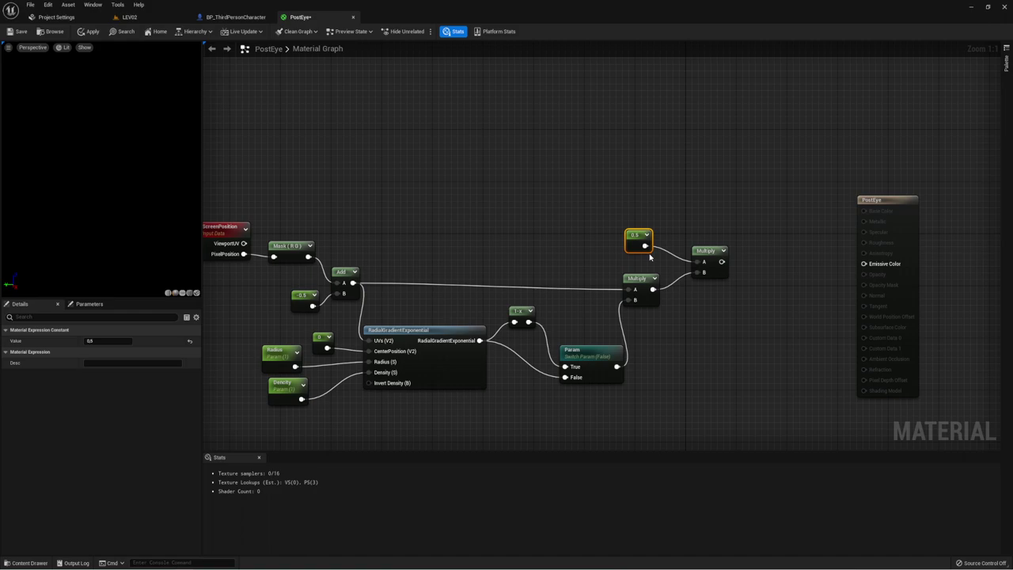
right_click_drag(373, 198, 434, 195)
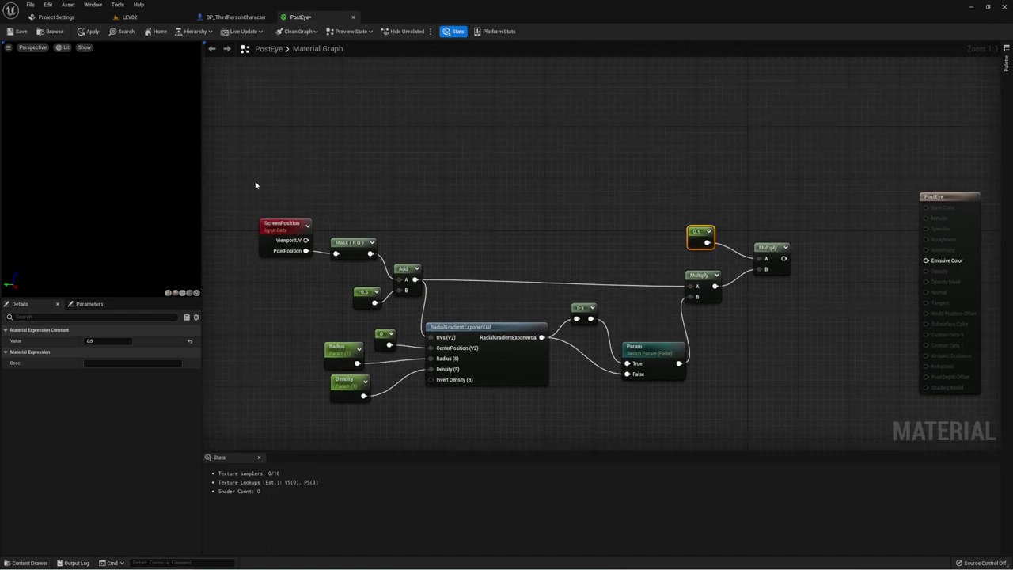
Step: Move the ScreenPosition and Mask nodes up and pull a wire from the Mask output
mouse_move(255, 185)
left_mouse_down()
mouse_move(349, 249)
mouse_move(355, 203)
left_mouse_up()
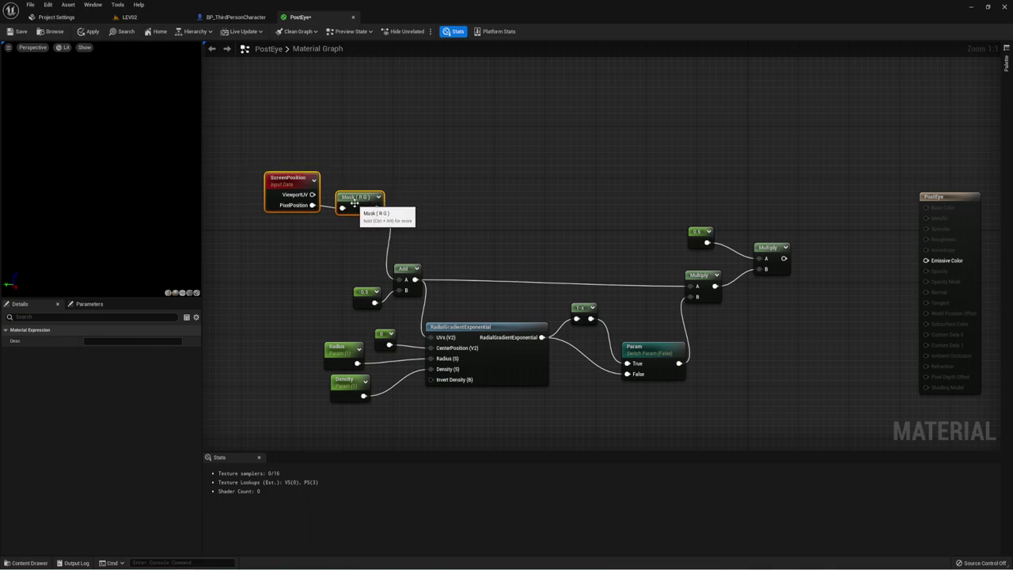
right_click_drag(452, 208, 406, 218)
mouse_move(332, 216)
left_mouse_down()
mouse_move(688, 213)
mouse_move(715, 225)
left_mouse_up()
right_click_drag(605, 249, 515, 248)
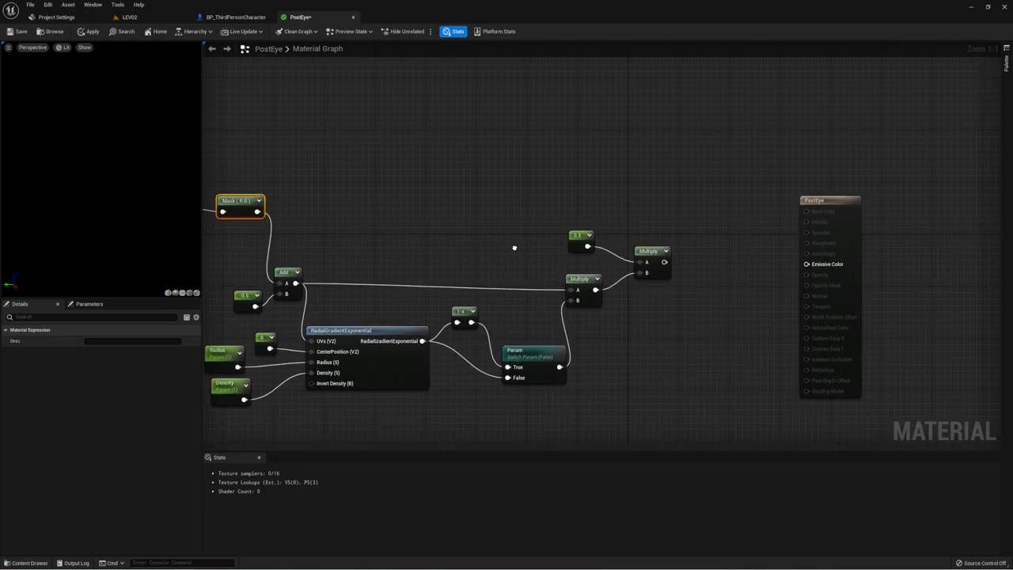
left_click_drag(269, 220, 681, 212)
Step: Create a Divide node fed by Mask, with the second Multiply's result on B
type("/")
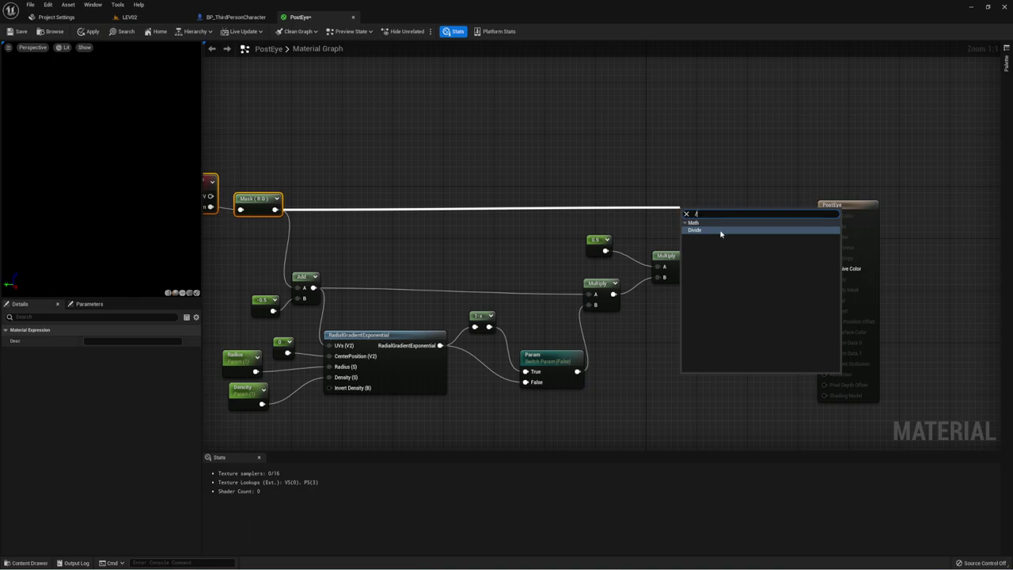
left_click(721, 231)
mouse_move(698, 212)
left_mouse_down()
mouse_move(727, 212)
mouse_move(721, 206)
left_mouse_up()
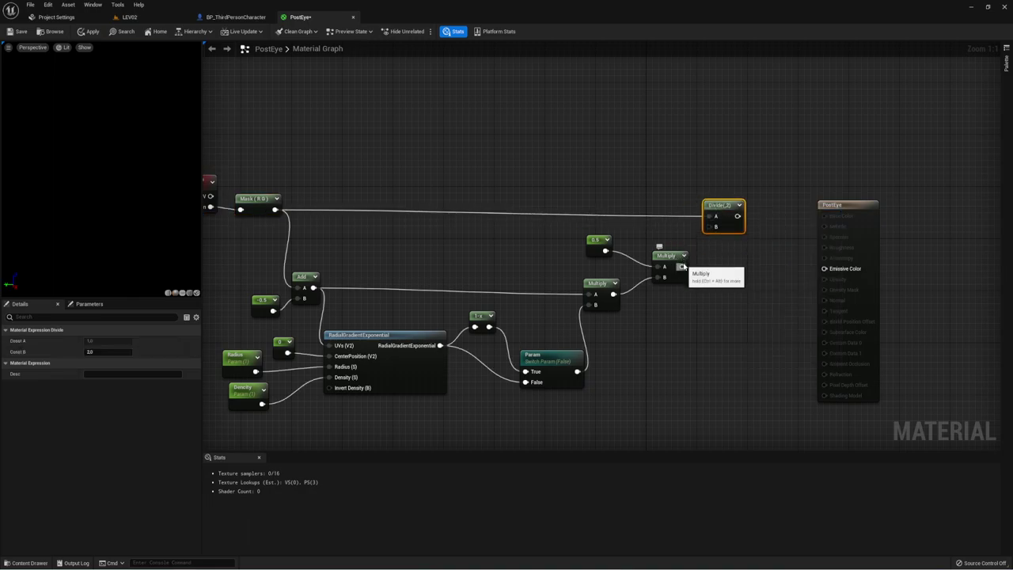
left_click_drag(682, 266, 710, 226)
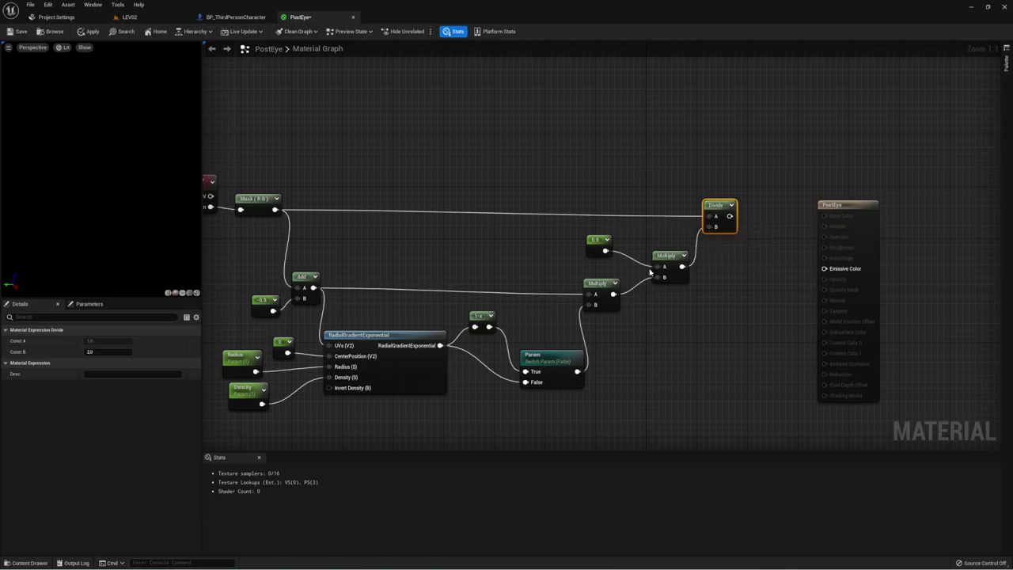
right_click_drag(650, 275, 665, 220)
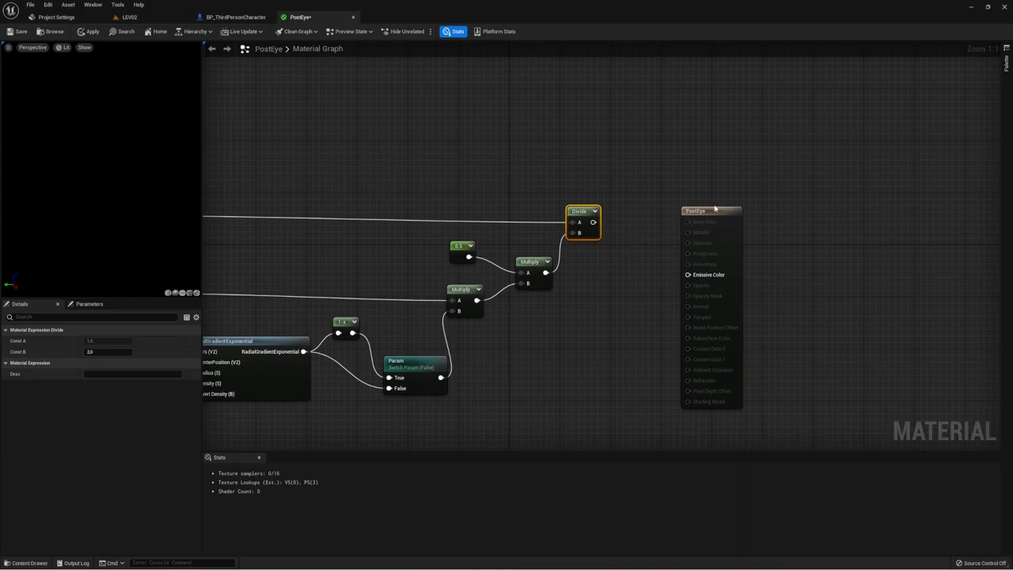
left_click_drag(715, 209, 789, 155)
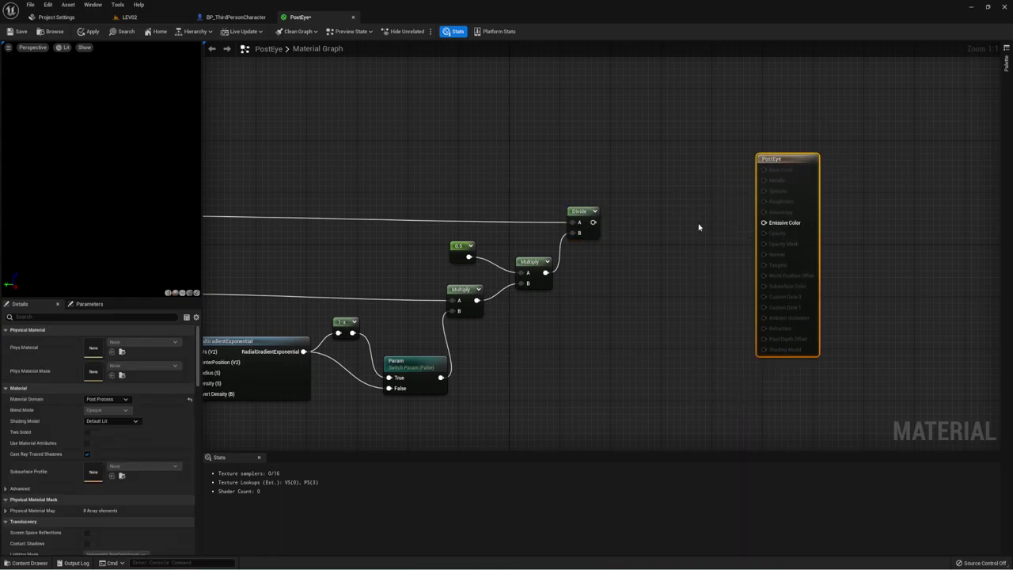
Step: Add a SceneTexture node using the Divide result, its Color driving Emissive Color
left_click_drag(593, 221, 635, 217)
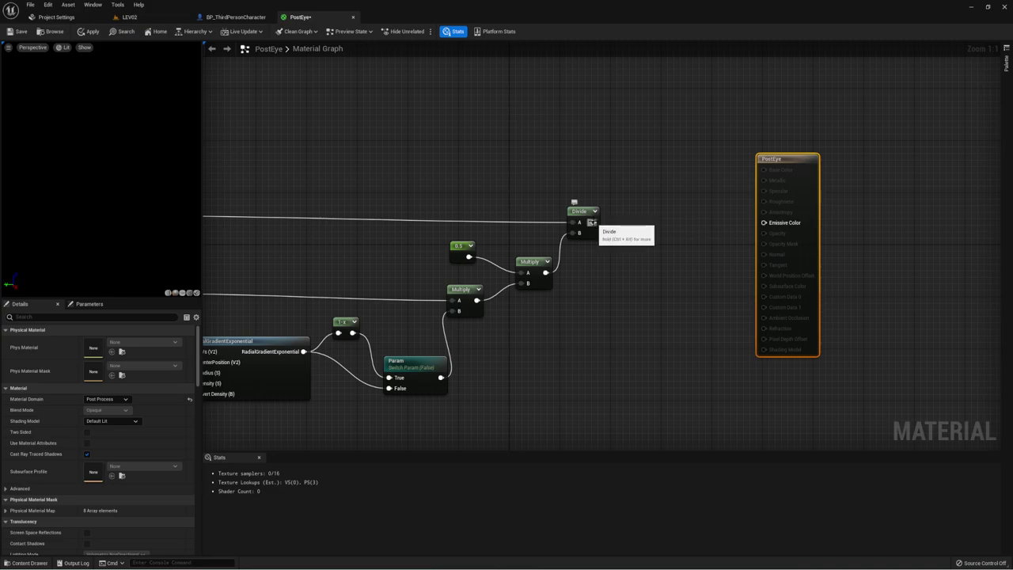
type("scene")
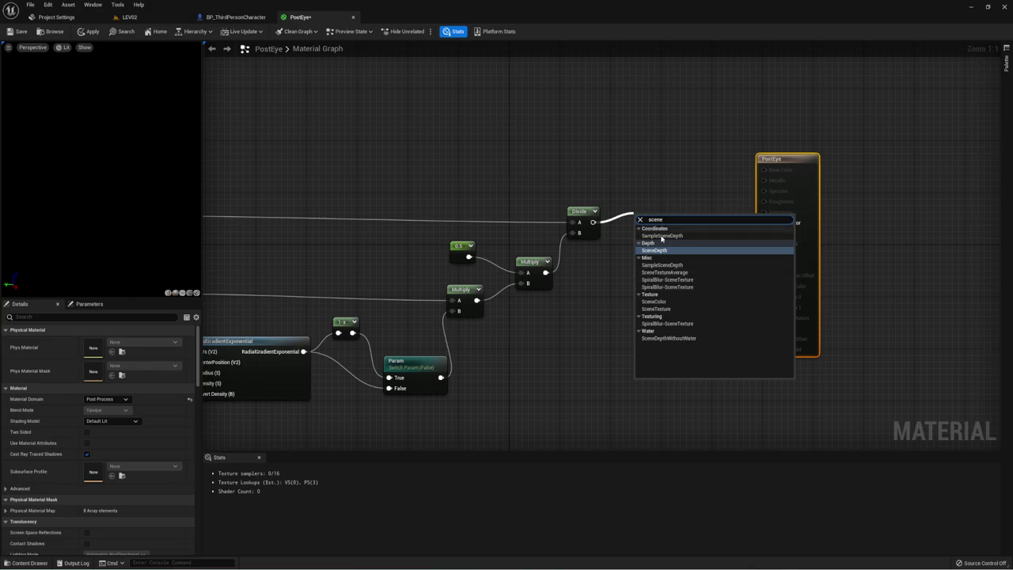
left_click(656, 309)
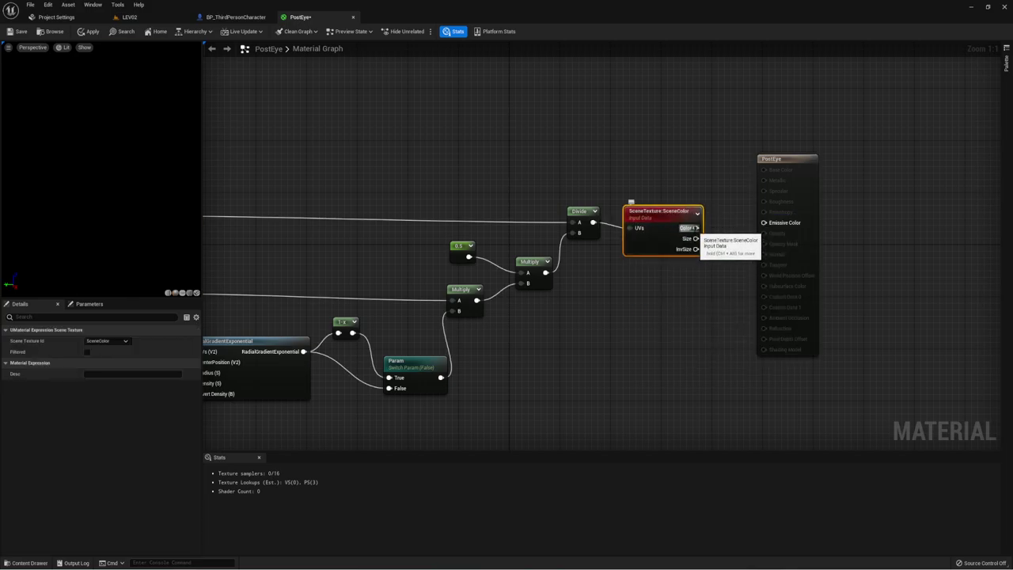
left_click_drag(695, 228, 764, 222)
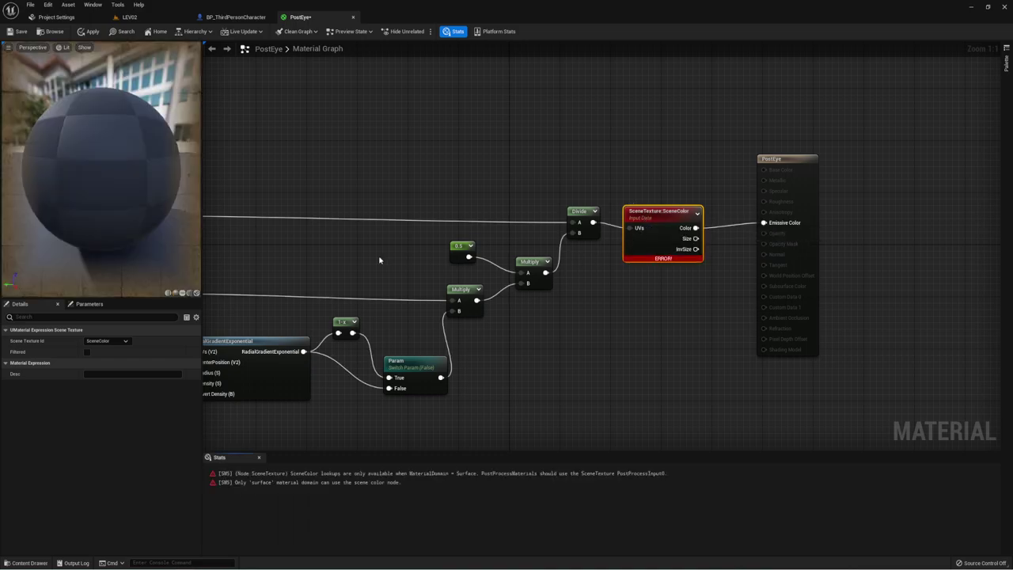
Step: Set the Scene Texture Id to PostProcessInput0 and zoom out to view the whole graph
left_click(107, 340)
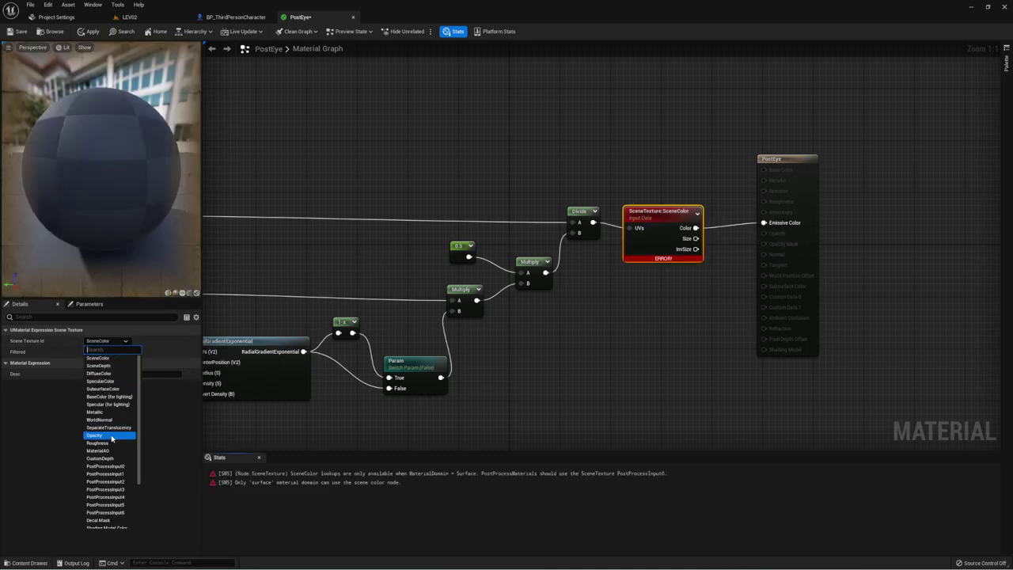
scroll(111, 438, "down", 2)
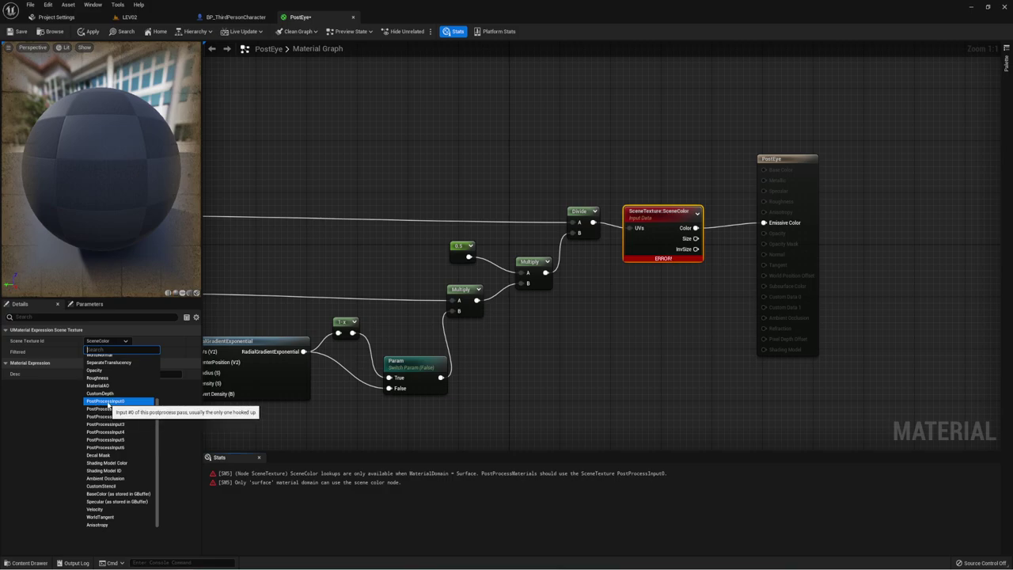
left_click(100, 402)
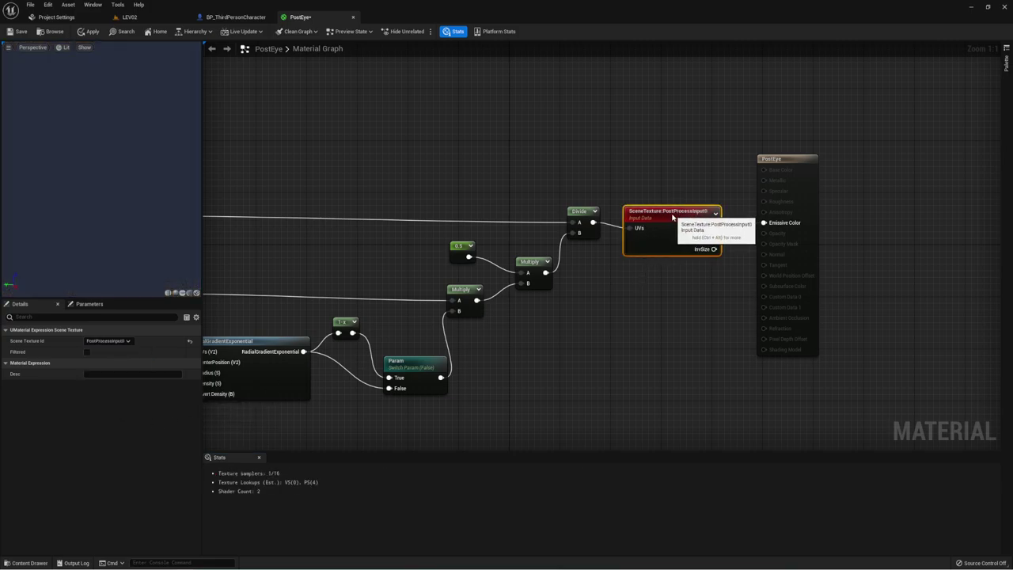
left_click_drag(670, 214, 665, 208)
right_click_drag(667, 275, 716, 276)
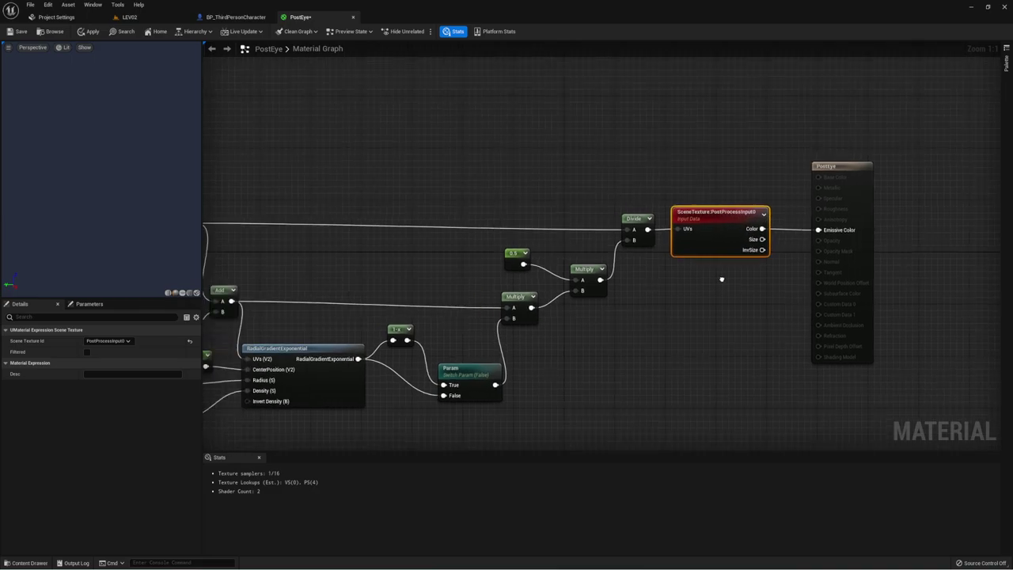
scroll(464, 256, "down", 2)
mouse_move(463, 256)
right_mouse_down()
mouse_move(510, 252)
mouse_move(481, 248)
right_mouse_up()
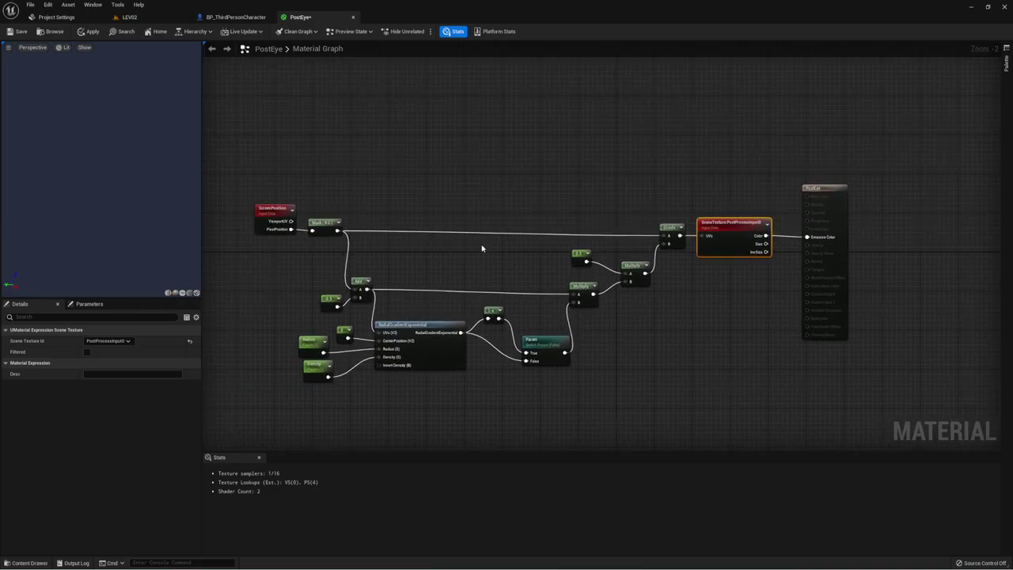
Step: Save PostEye and line up the Radius and Density parameter nodes
left_click(28, 35)
scroll(381, 316, "up", 2)
right_click_drag(381, 316, 494, 292)
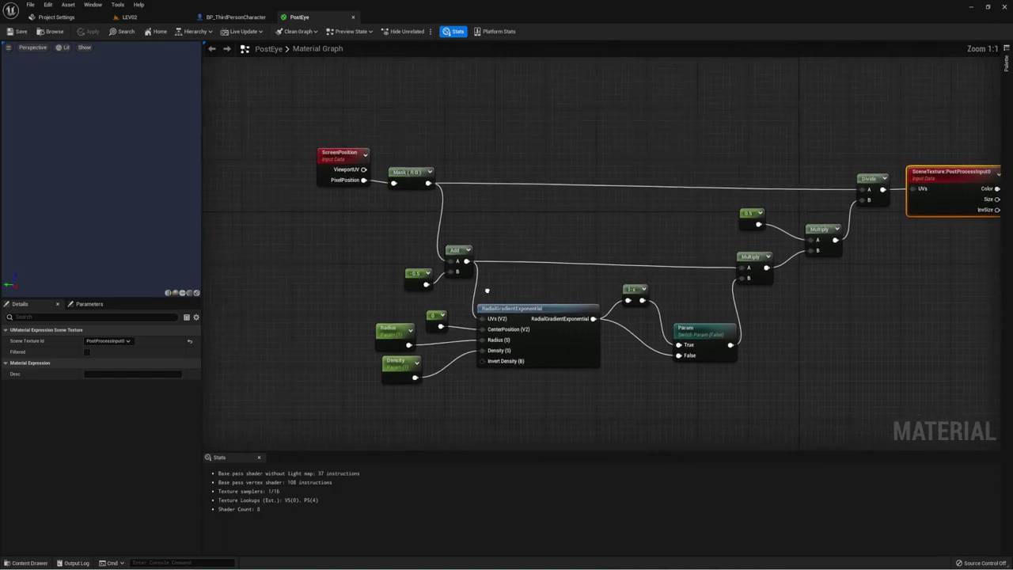
left_click_drag(357, 301, 413, 411)
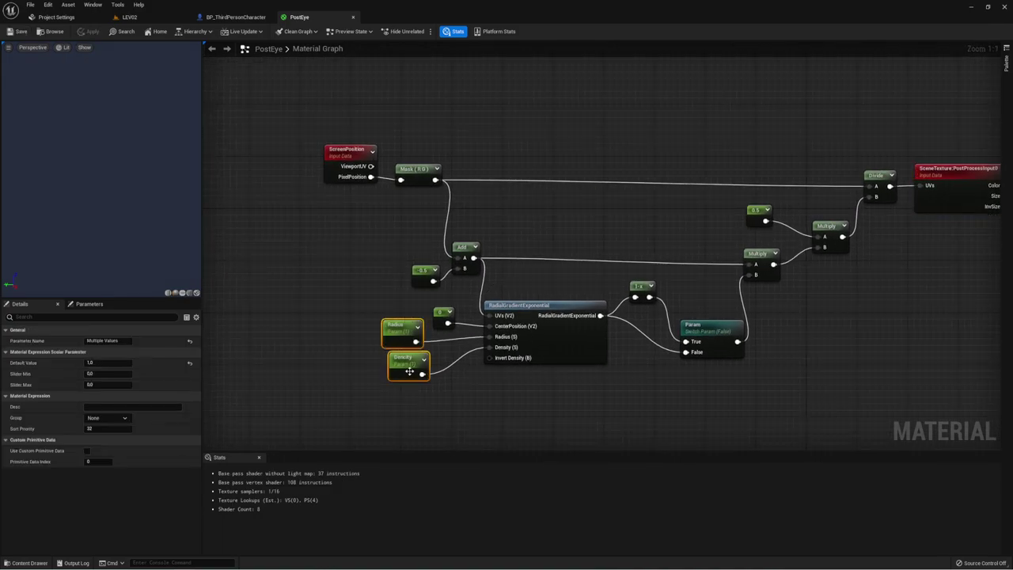
left_click_drag(399, 354, 388, 361)
left_click(420, 400)
right_click_drag(546, 382, 492, 387)
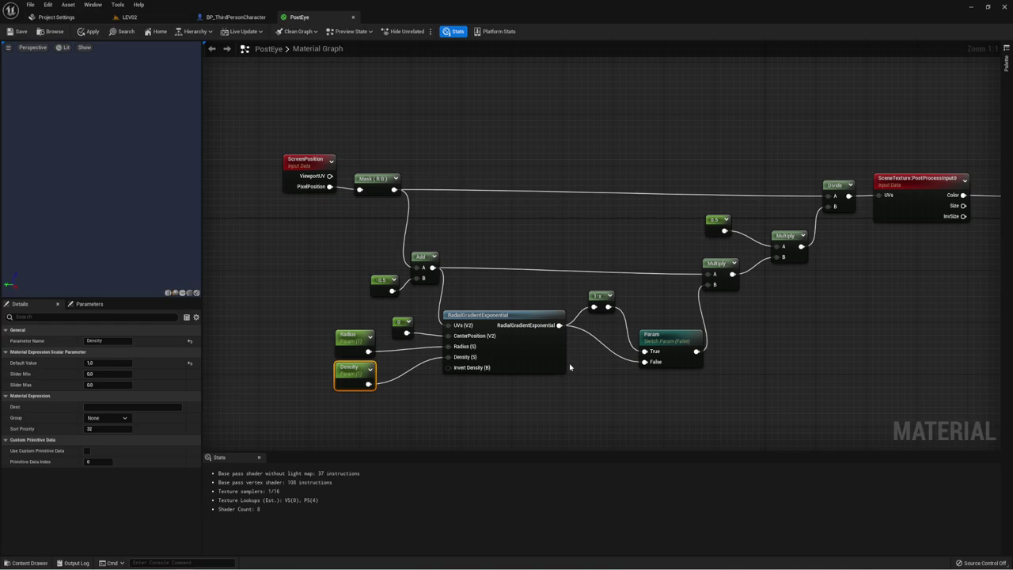
Step: Select the Param switch node and save the material again
left_click_drag(657, 298, 675, 391)
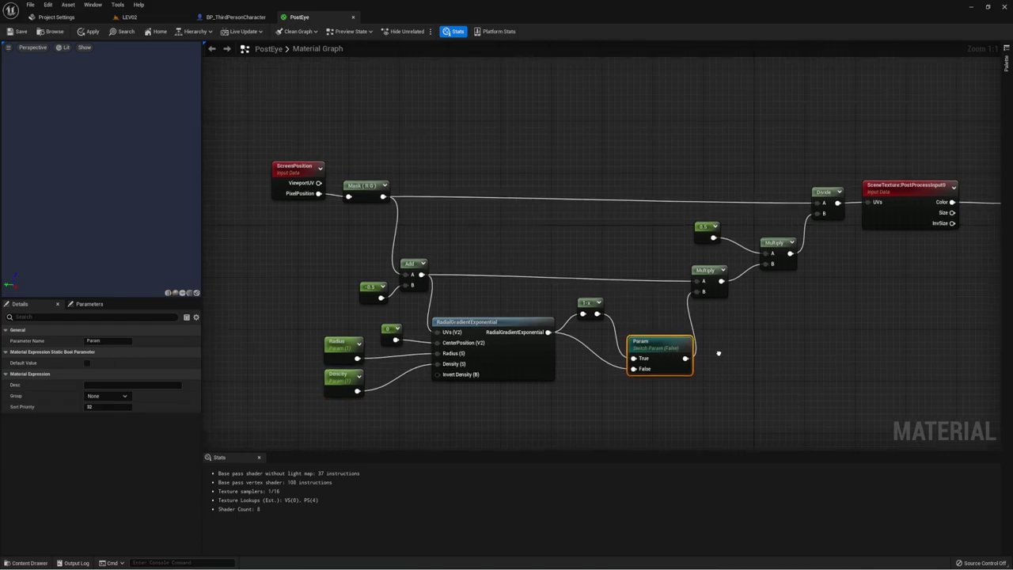
right_click_drag(730, 345, 726, 349)
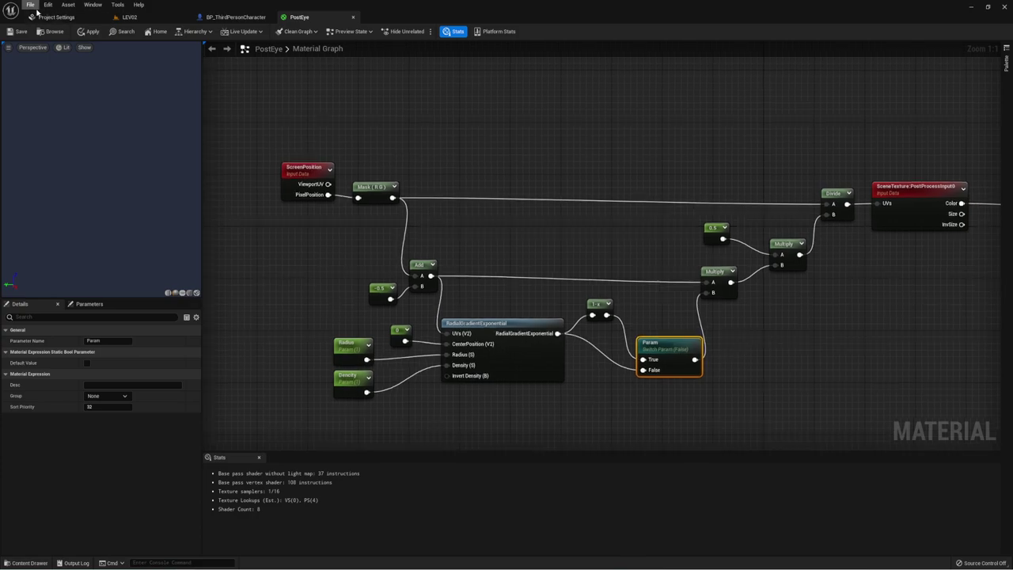
left_click(17, 31)
Step: Back in LEV02, save all modified assets while declining the Save Level As prompt
left_click(128, 16)
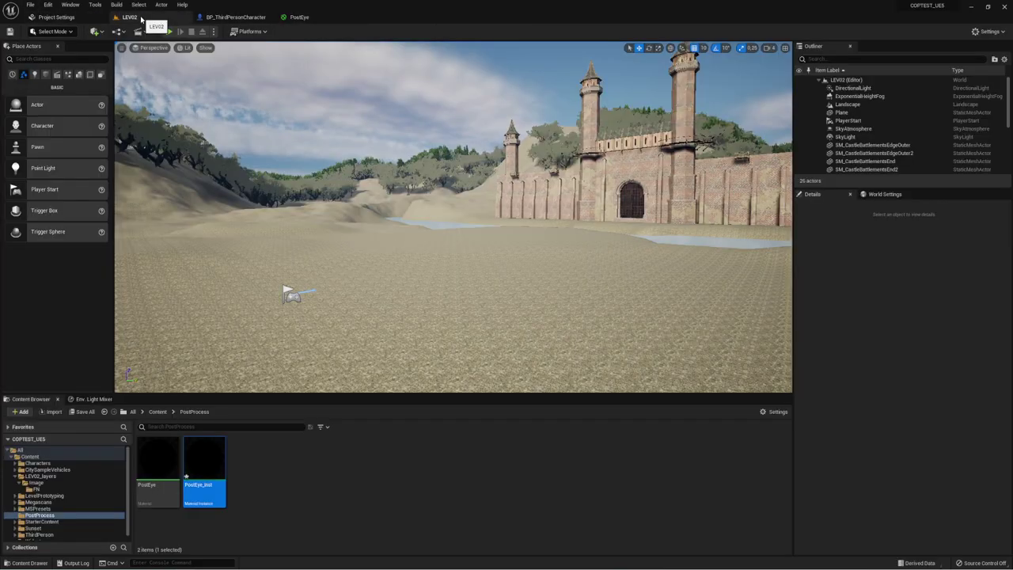
left_click(272, 521)
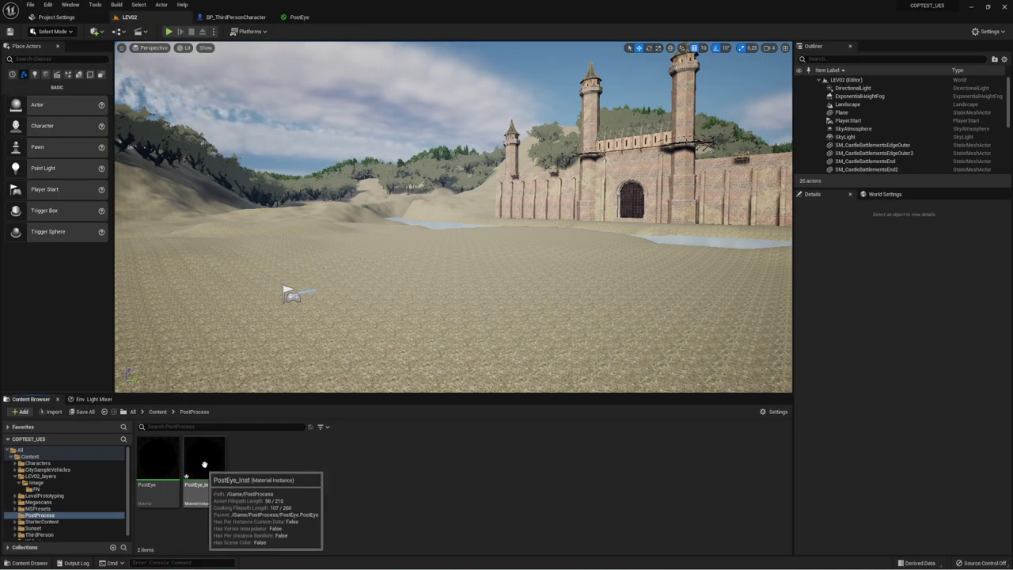
left_click(204, 471)
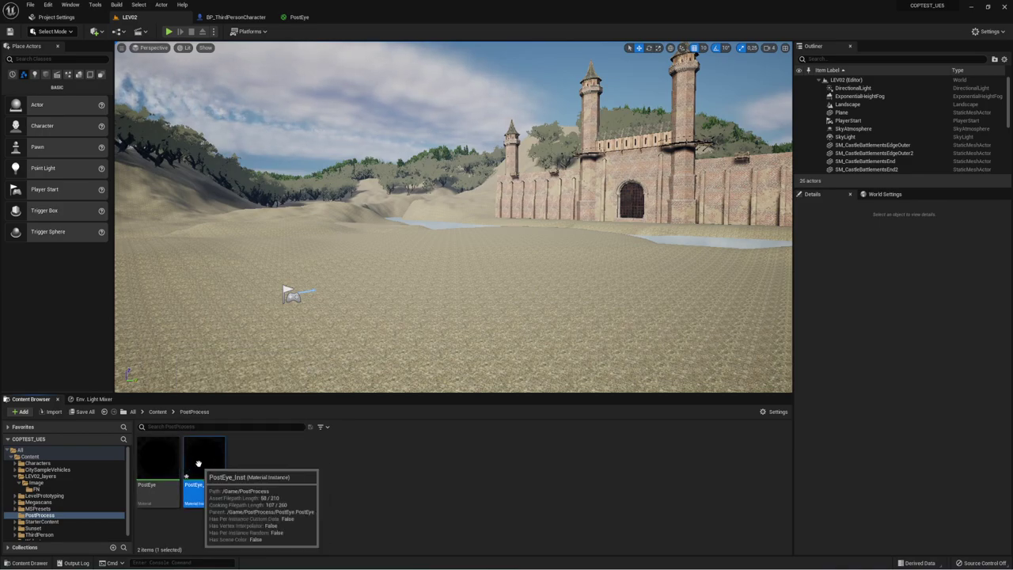
left_click(82, 411)
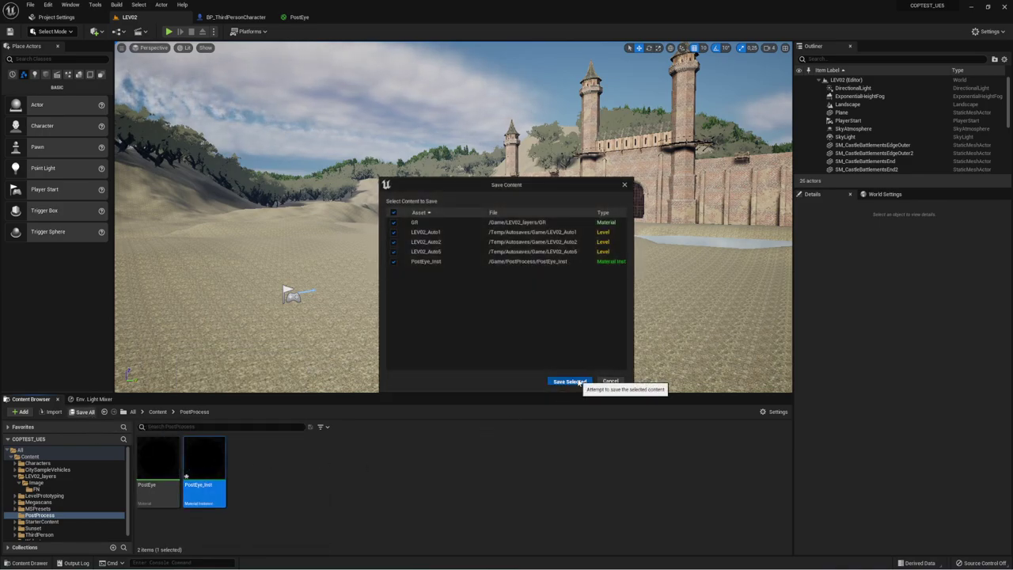
left_click(563, 381)
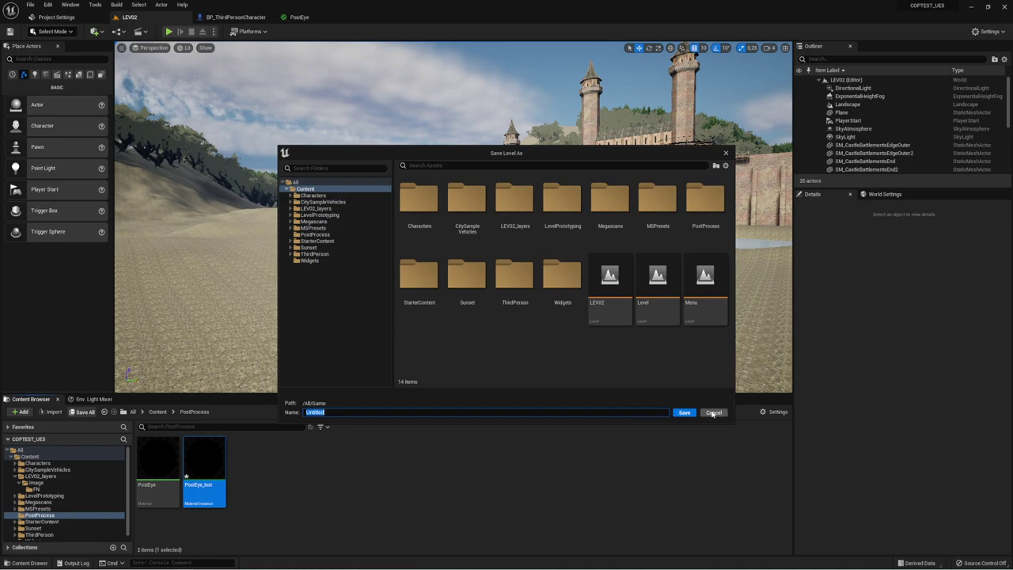
left_click(712, 412)
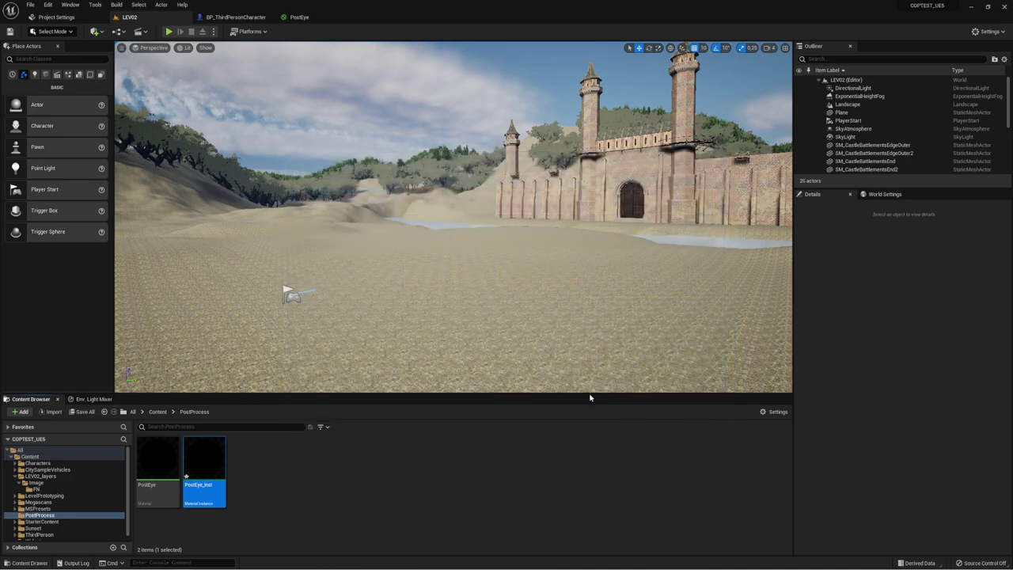
Step: Open and close PostEye_Inst, then wire ScreenPosition's ViewportUV into the Mask input
double_click(212, 450)
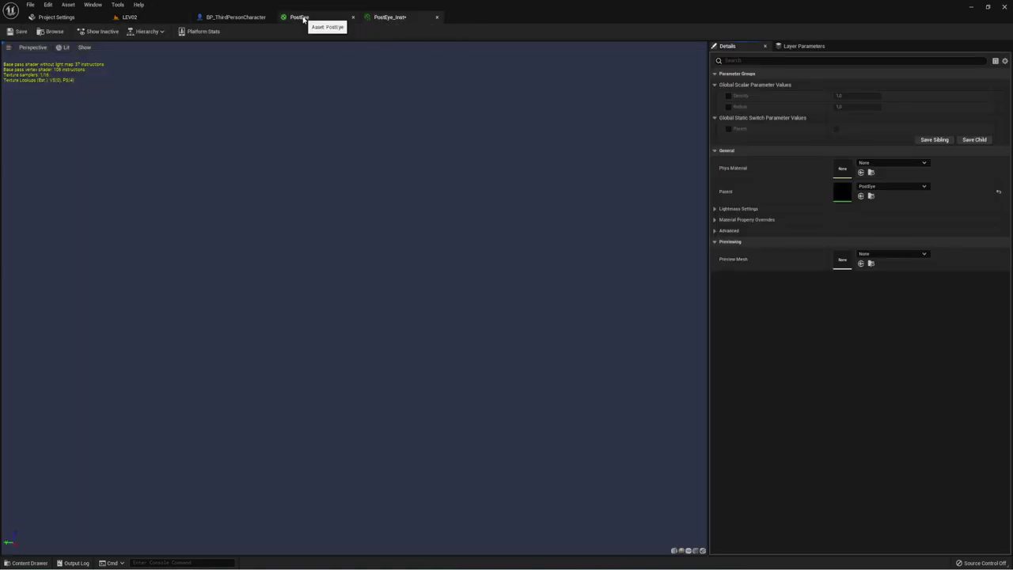
left_click(438, 18)
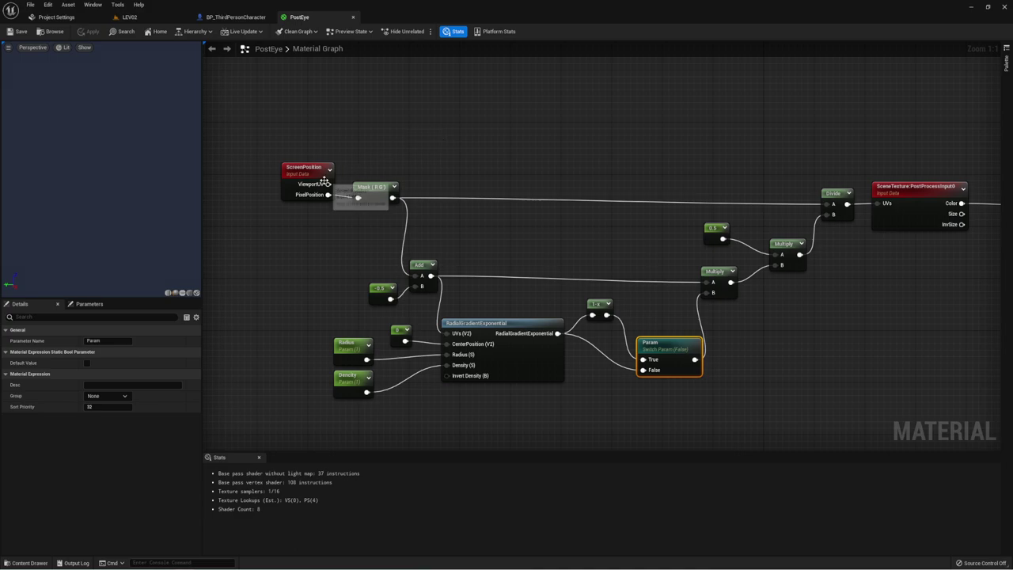
left_click_drag(329, 184, 360, 198)
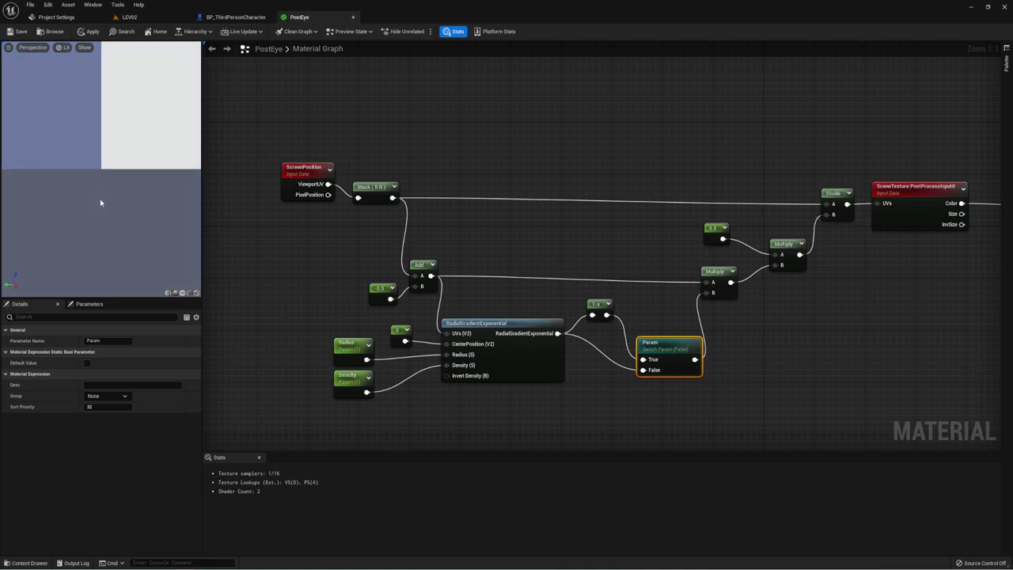
Step: Review the PostEye graph nodes, save the material, and go back to LEV02
scroll(743, 312, "down", 2)
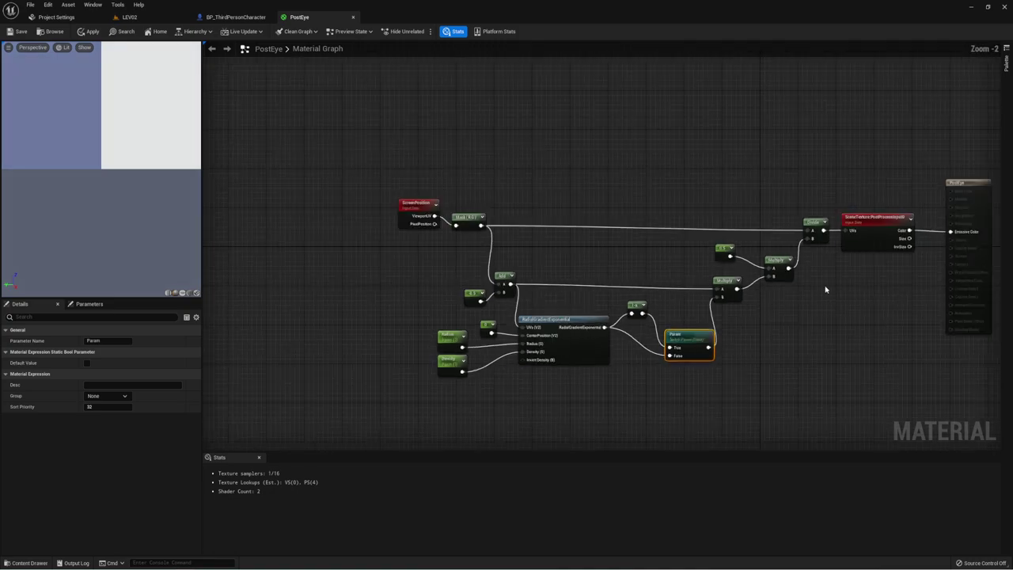
right_click_drag(826, 288, 689, 273)
scroll(711, 222, "up", 2)
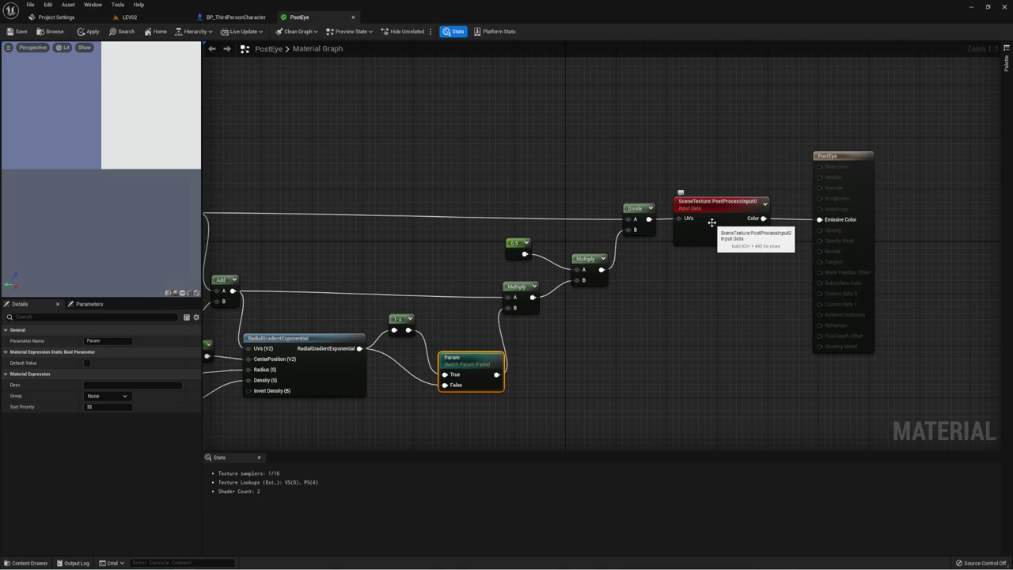
right_click_drag(515, 253, 661, 268)
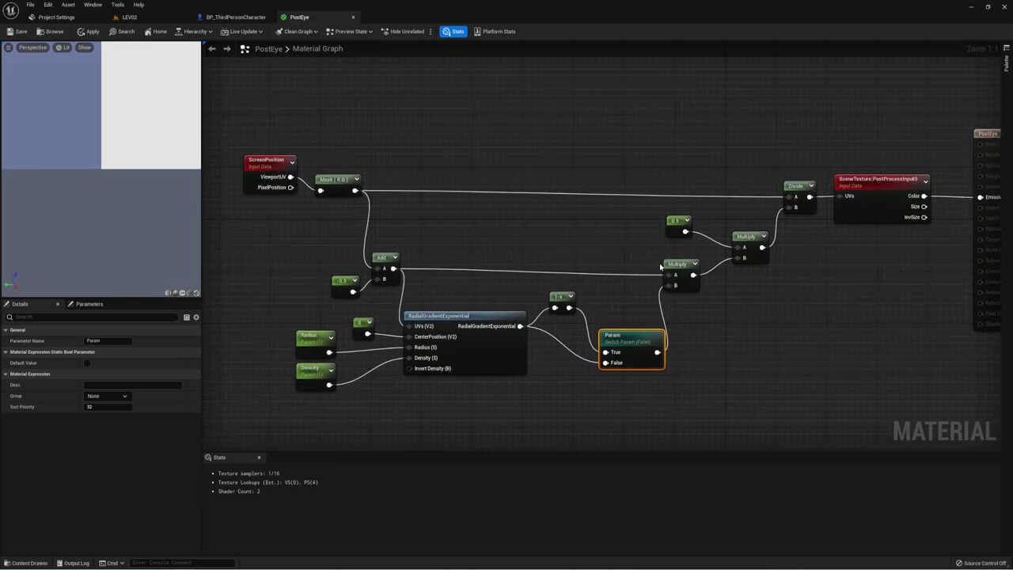
right_click_drag(590, 358, 615, 342)
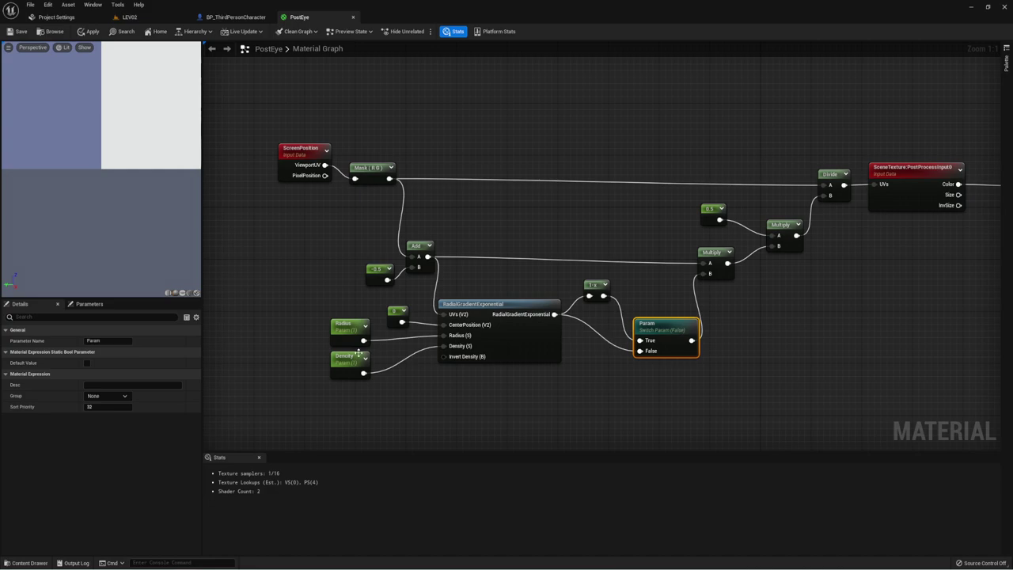
right_click_drag(432, 298, 435, 363)
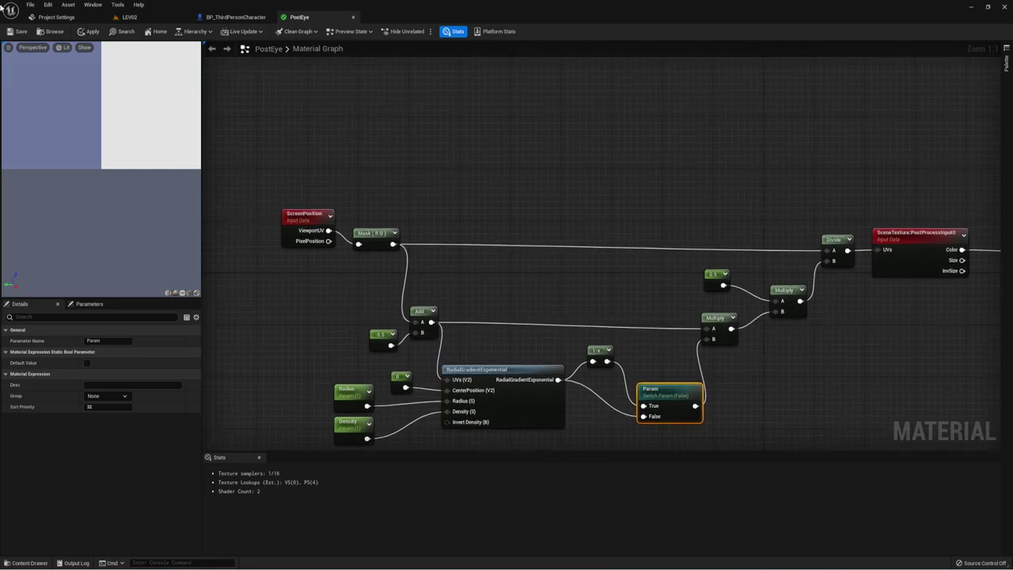
left_click(12, 30)
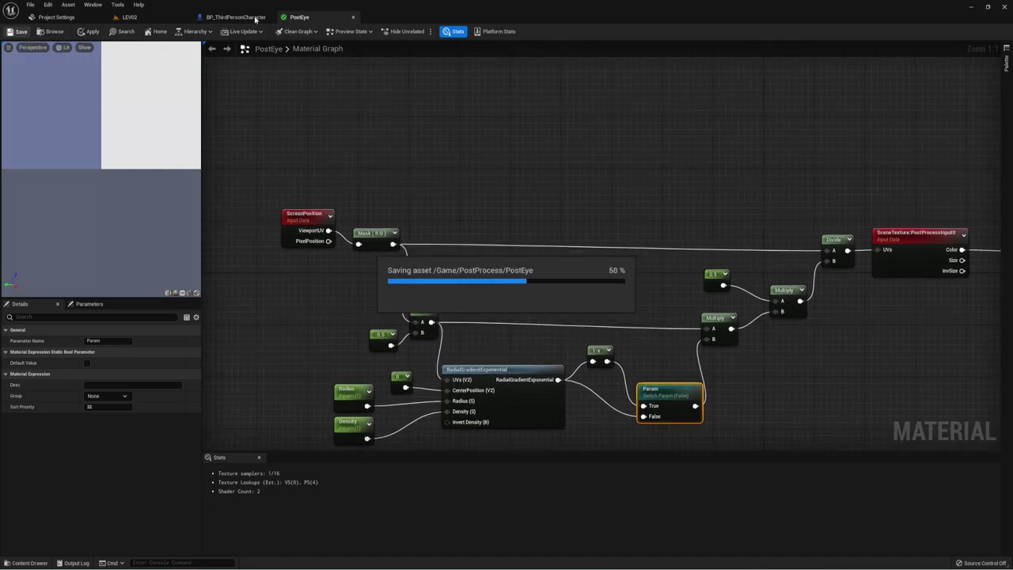
left_click(141, 18)
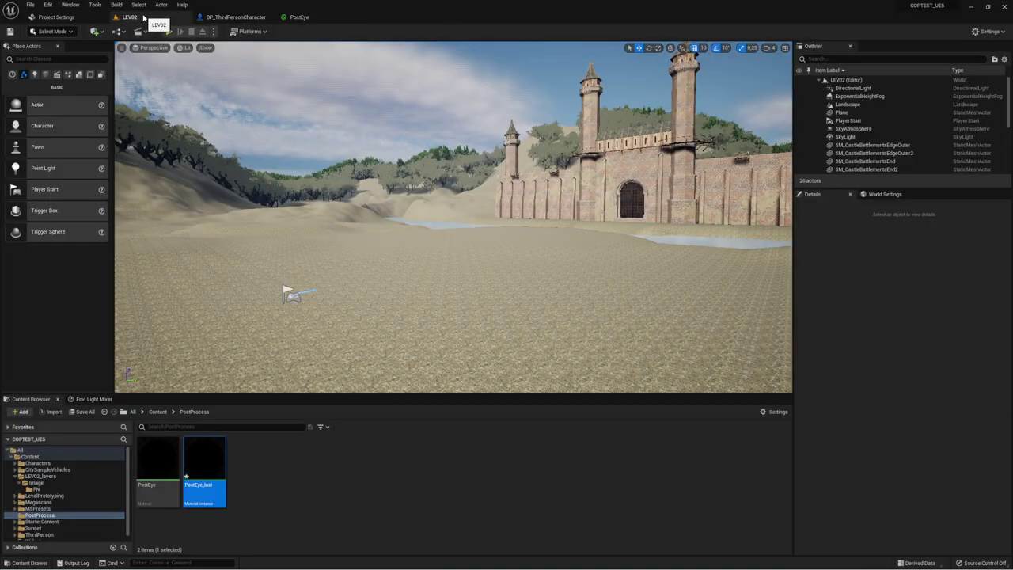
Step: Place a PostProcessVolume from the Volumes list into the middle of LEV02
double_click(213, 448)
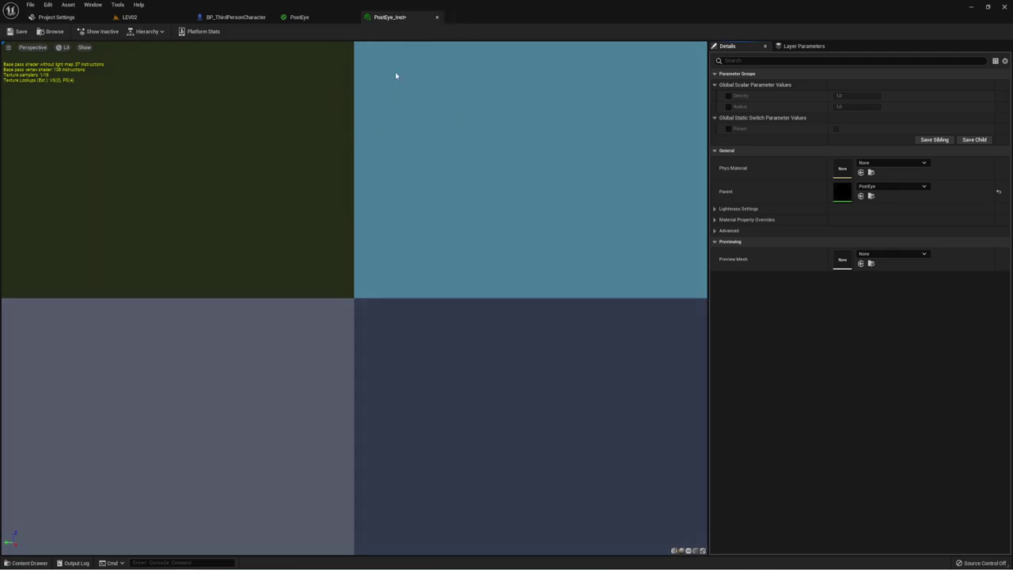
left_click(235, 16)
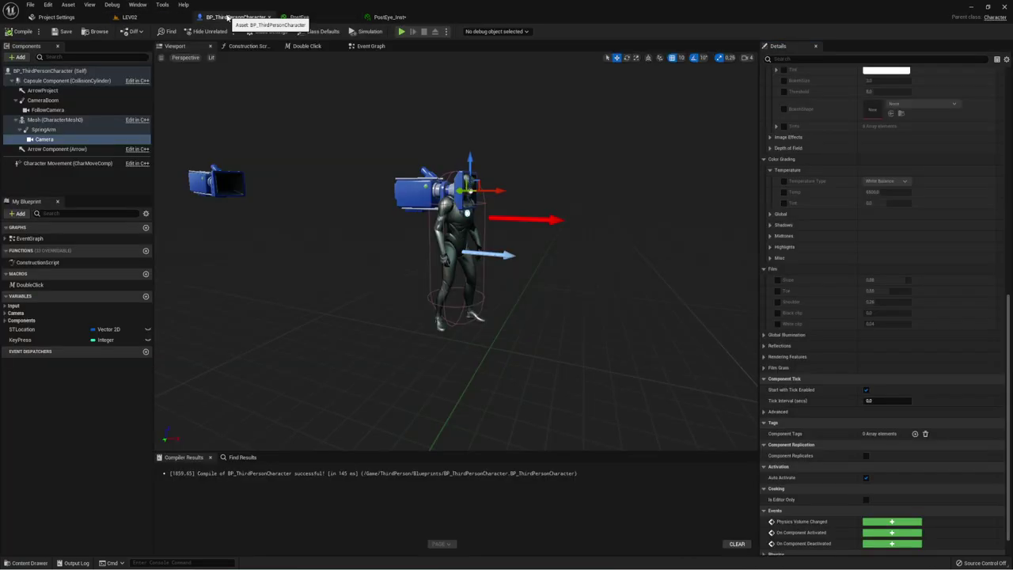
left_click(146, 19)
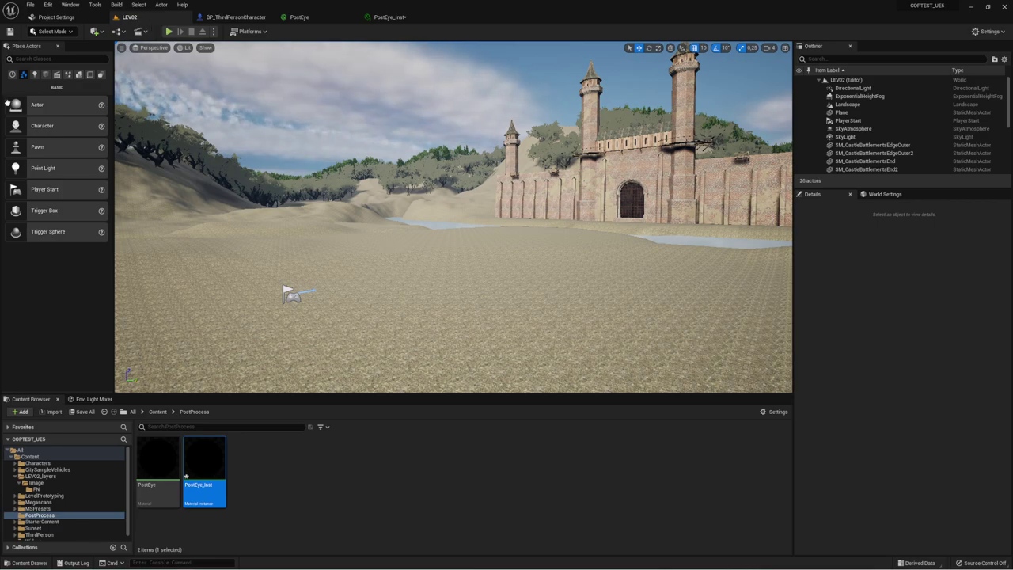
left_click(90, 73)
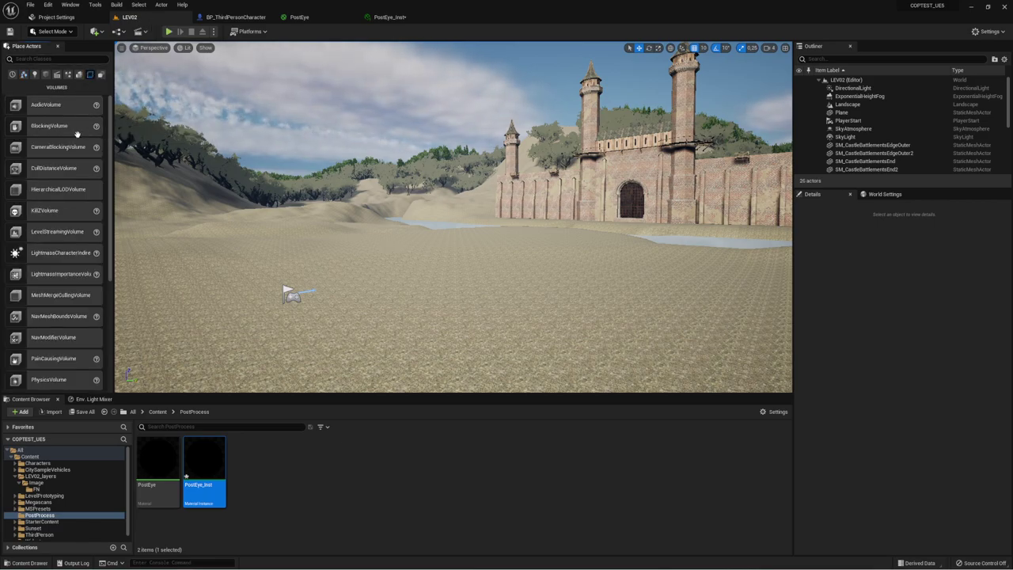
scroll(82, 261, "down", 2)
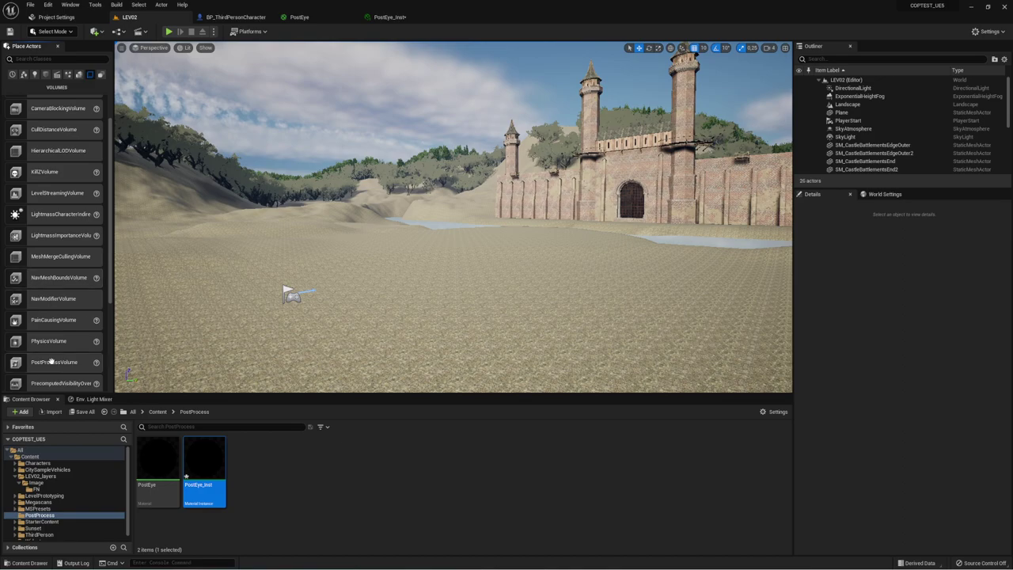
left_click_drag(52, 362, 453, 270)
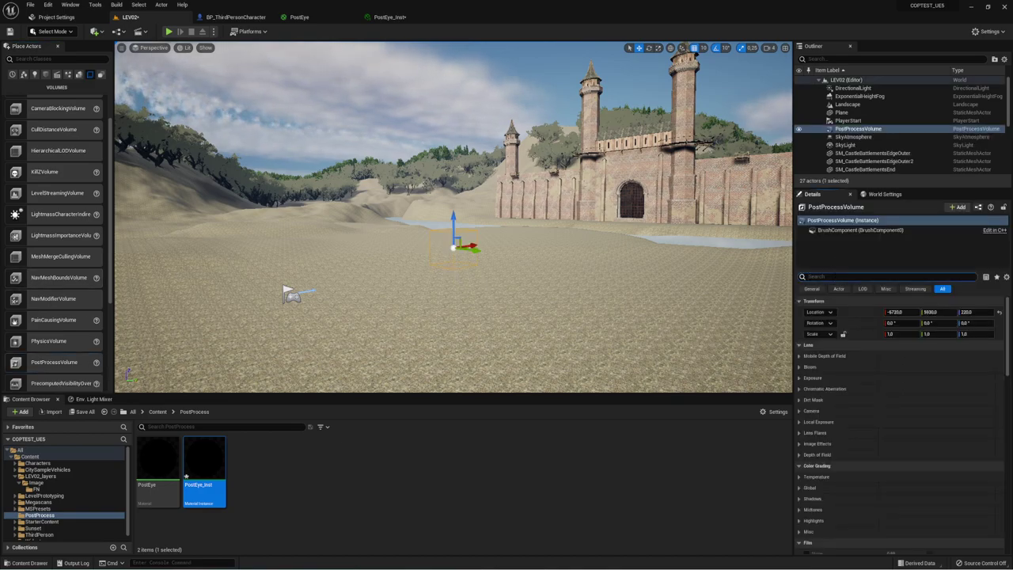
Step: Enable Infinite Extent (Unbound) on the volume, then filter Details for 'Mater'
type("Unbo")
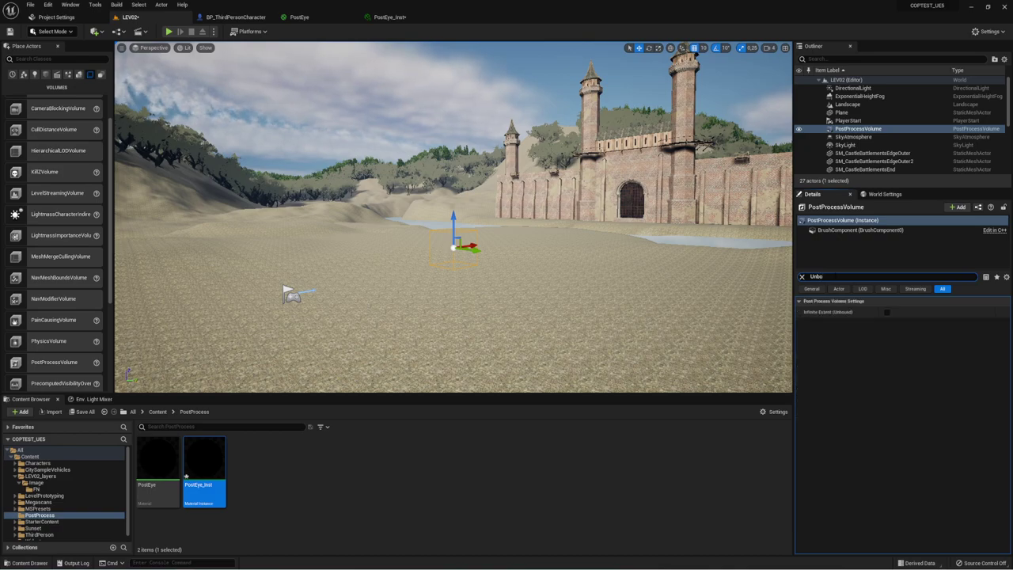
left_click(886, 312)
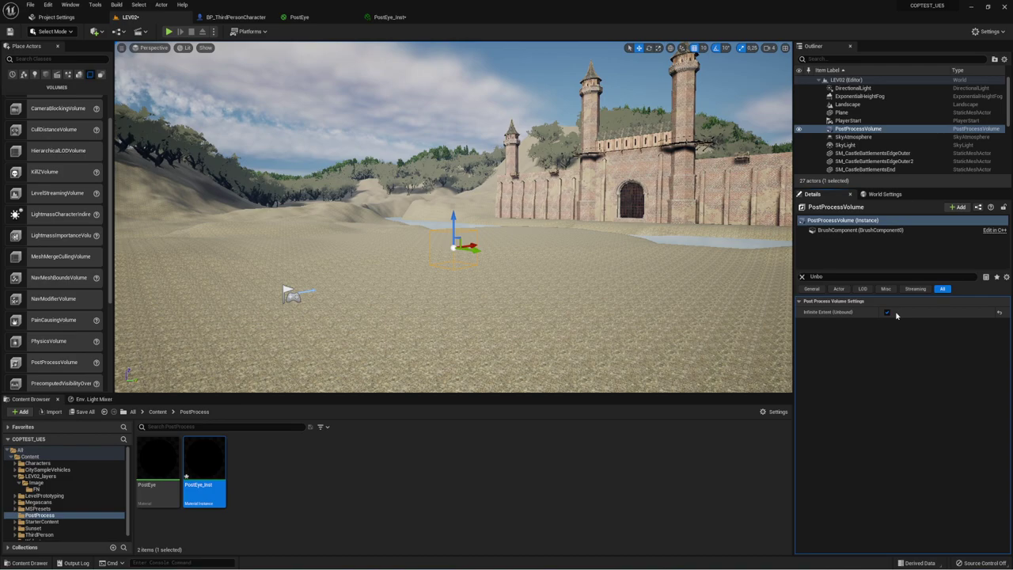
left_click(803, 277)
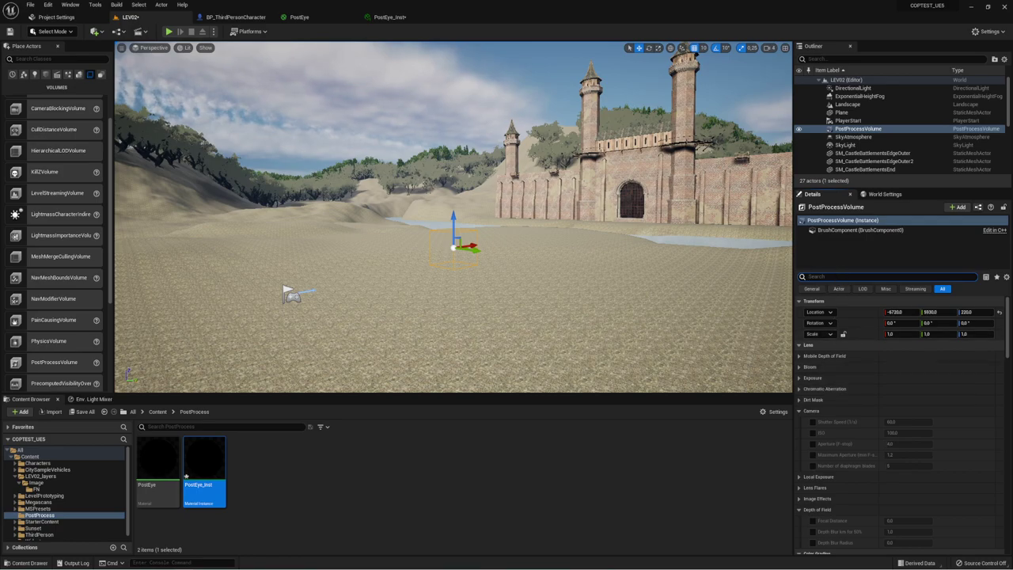
type("Mater")
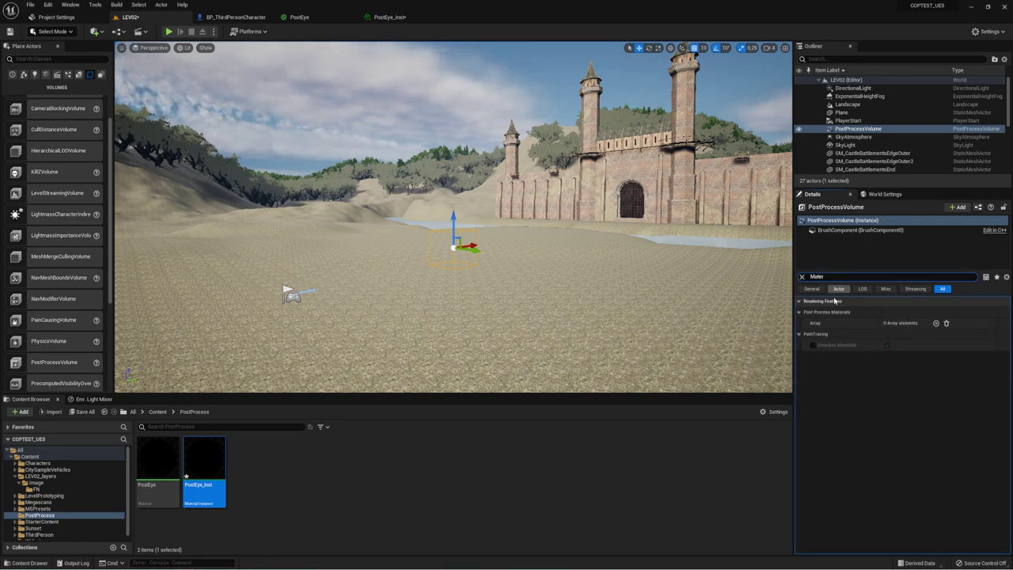
Step: Add a Post Process Materials element as an asset reference set to PostEye_Inst
left_click(936, 323)
left_click(915, 336)
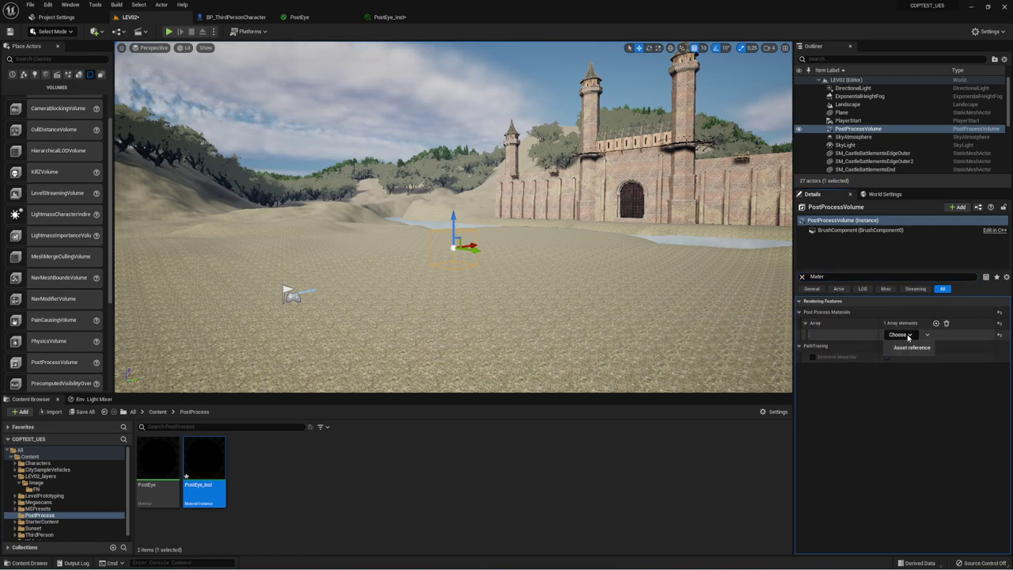
left_click(909, 349)
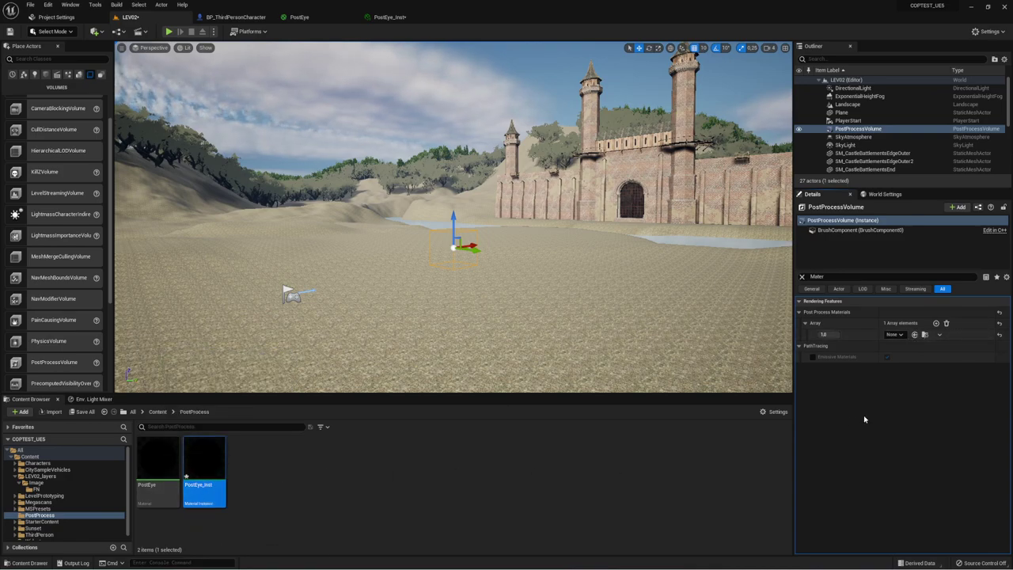
left_click(915, 335)
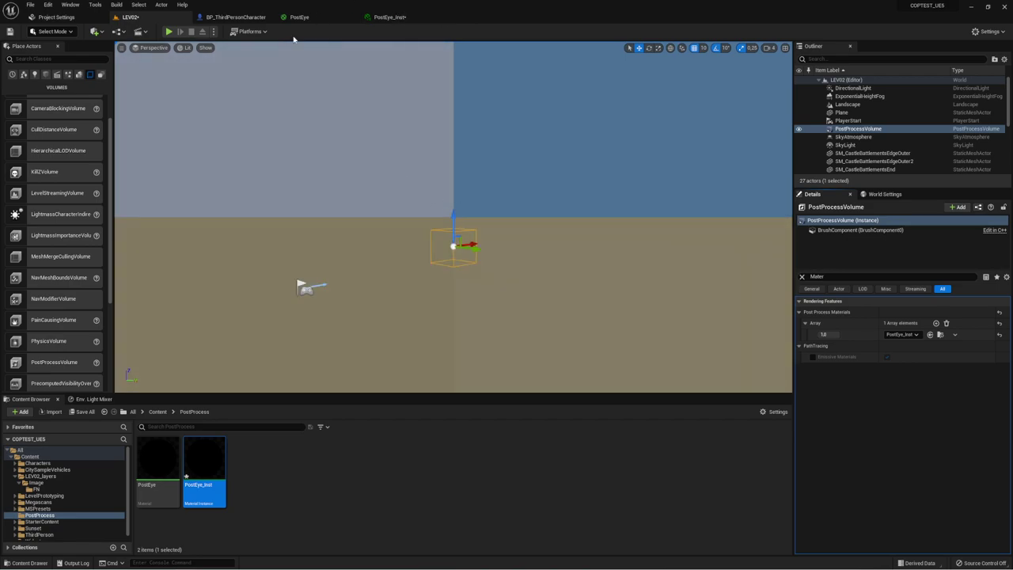
Step: Back in the PostEye graph, pan to the Divide and SceneTexture:PostProcessInput0 nodes and select SceneTexture
left_click(388, 16)
left_click(314, 17)
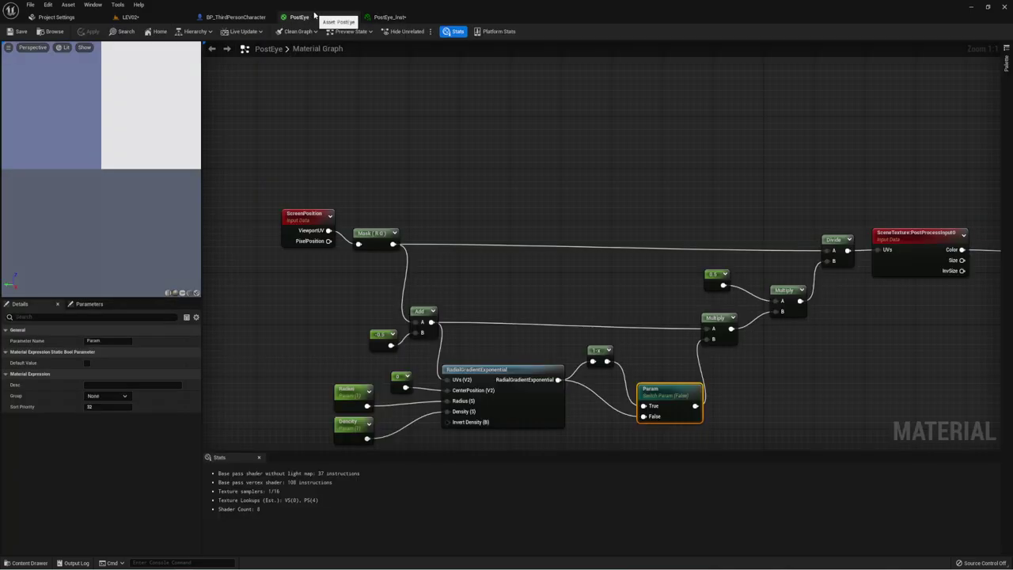
right_click_drag(438, 260, 475, 231)
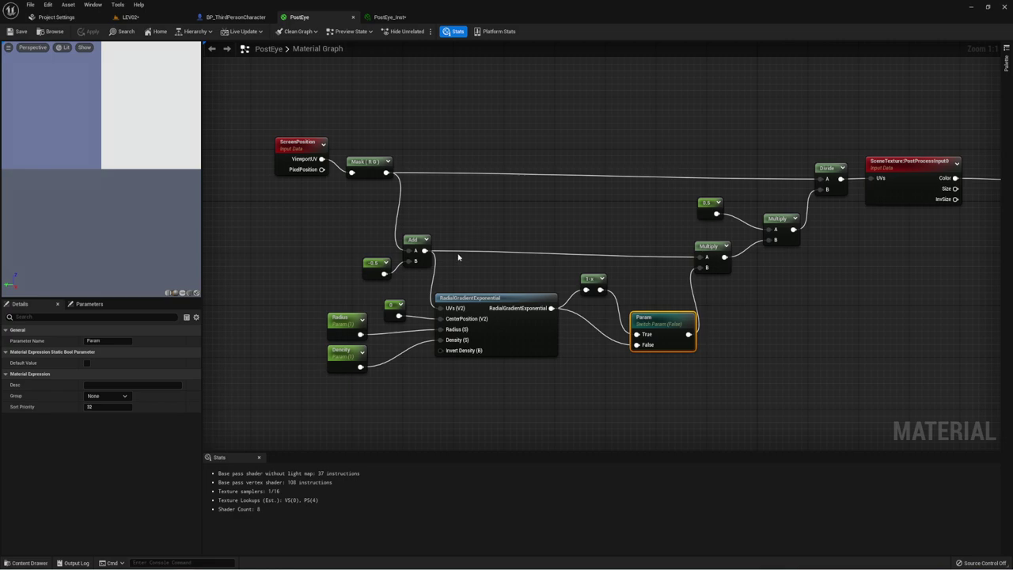
right_click_drag(458, 258, 481, 248)
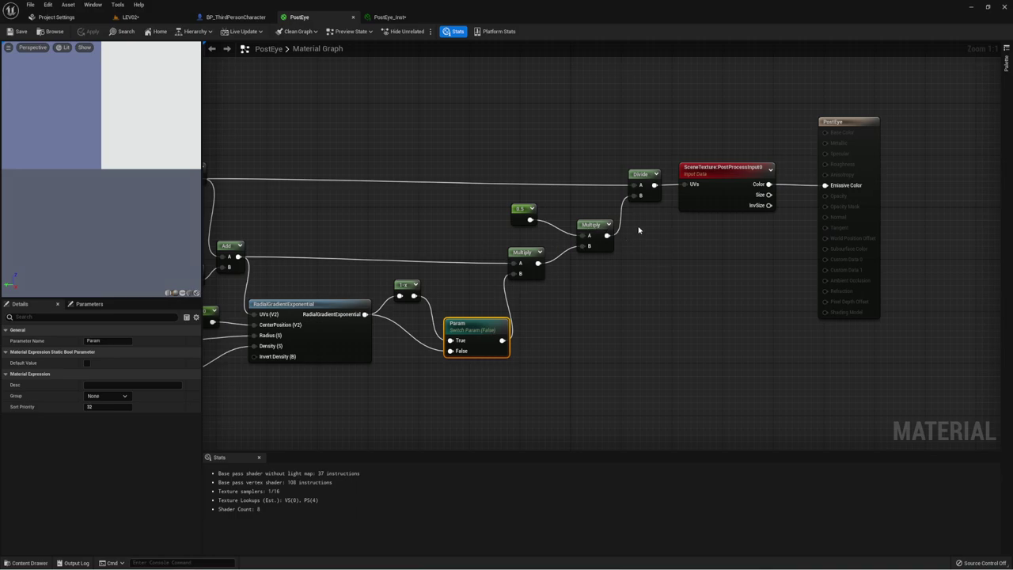
right_click_drag(718, 246, 655, 267)
left_click(584, 196)
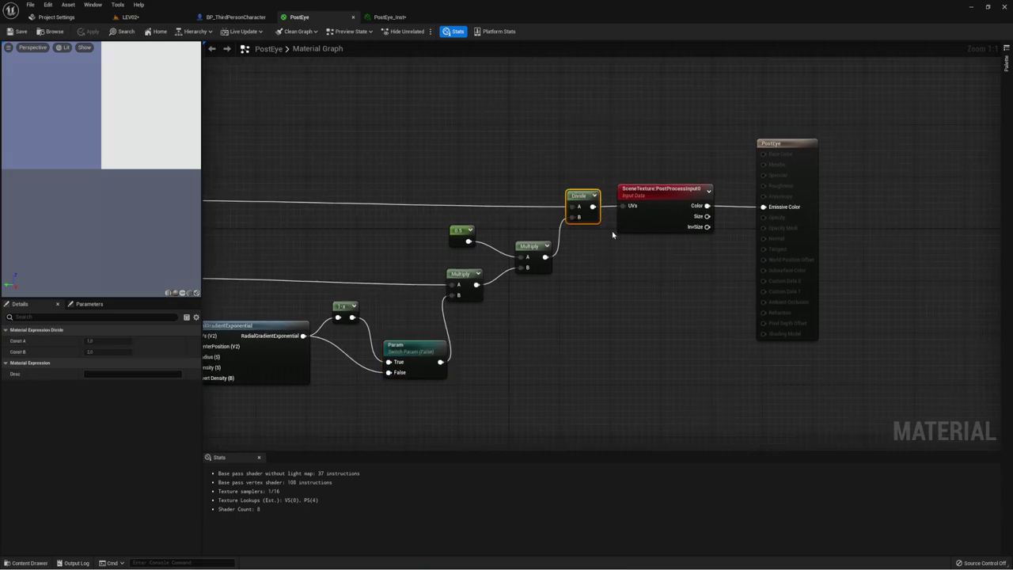
right_click_drag(613, 234, 548, 269)
left_click(599, 228)
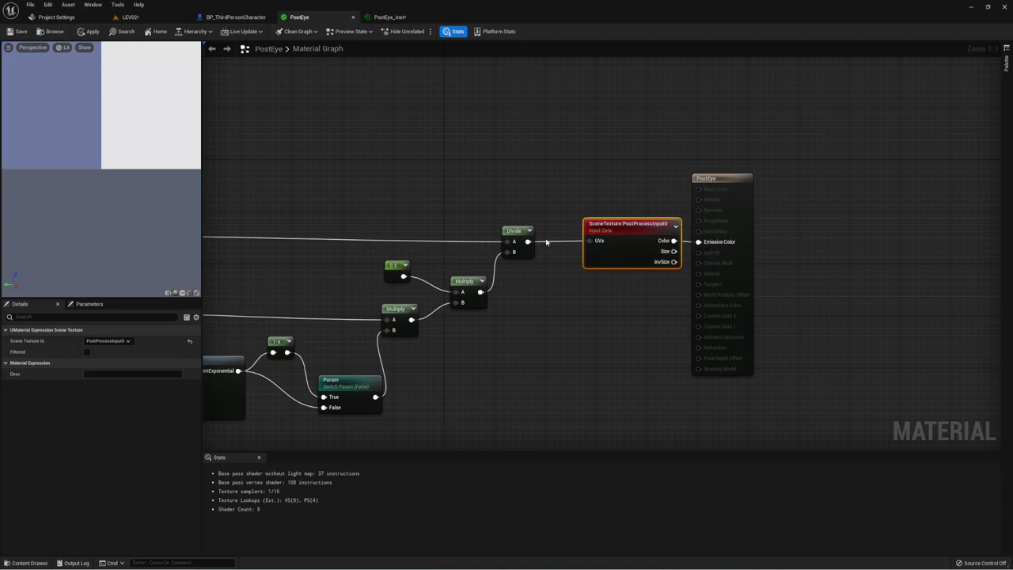
Step: Search for a '/' node in the graph, then dismiss the search without adding anything
left_click(520, 233)
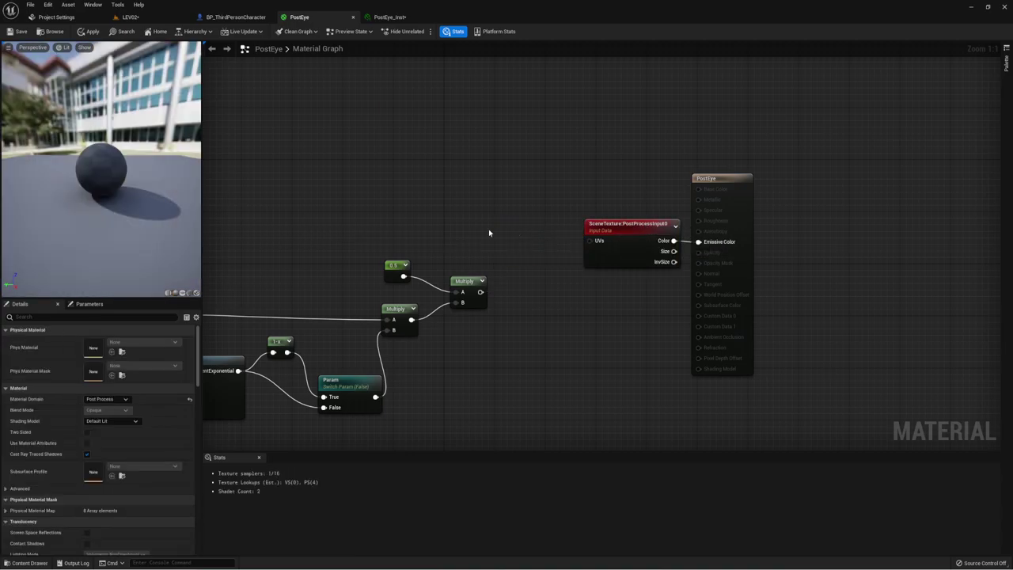
right_click(488, 233)
type("/")
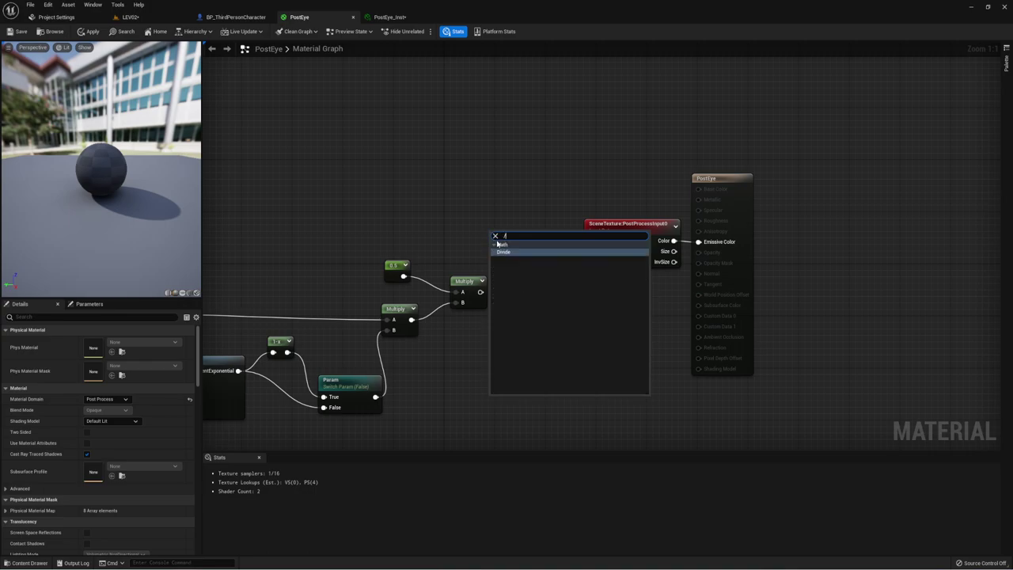
left_click(498, 213)
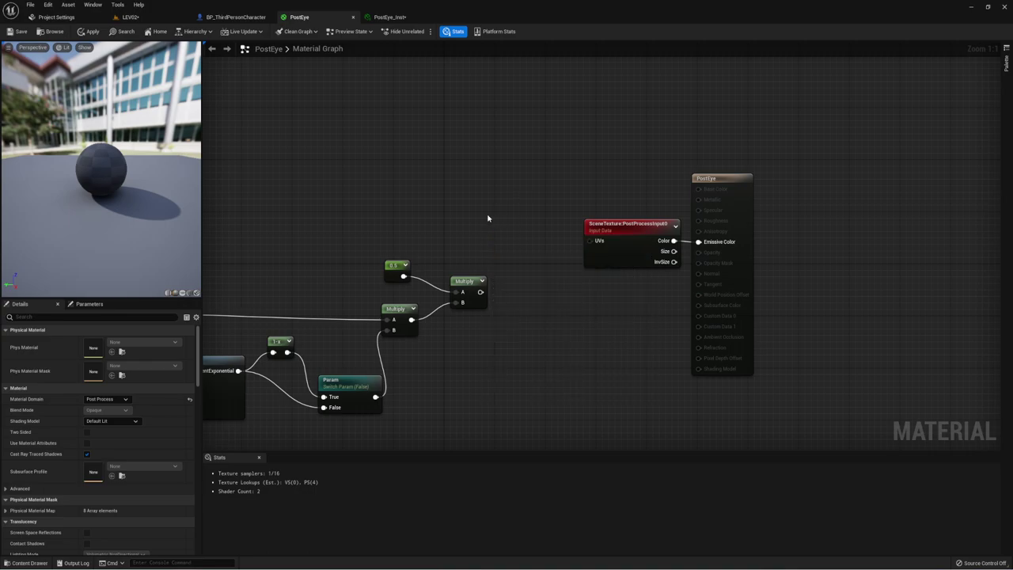
Step: Add a Subtract node via the '-' search and place it beside the SceneTexture node
right_click(475, 220)
type("-")
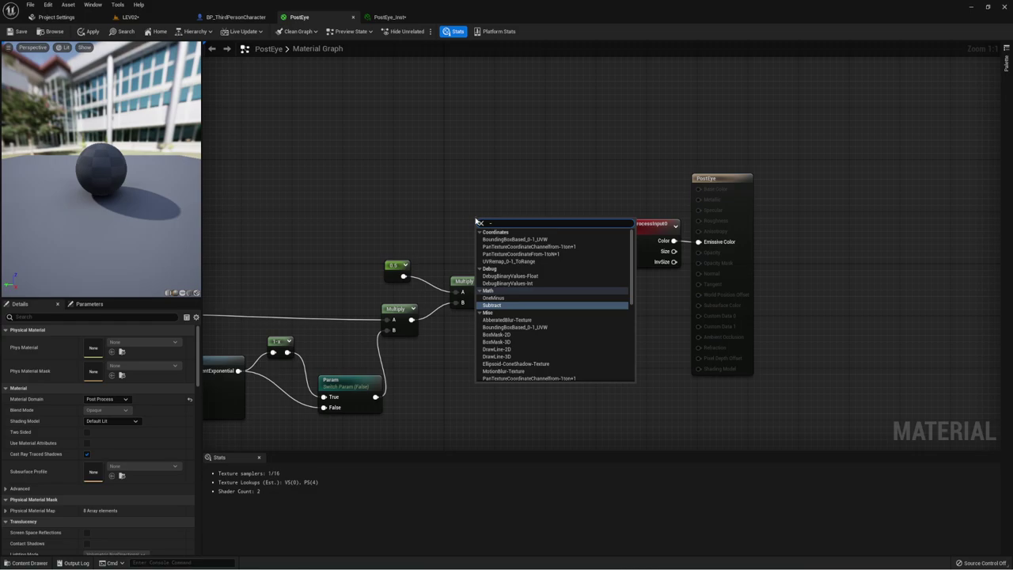
left_click(499, 304)
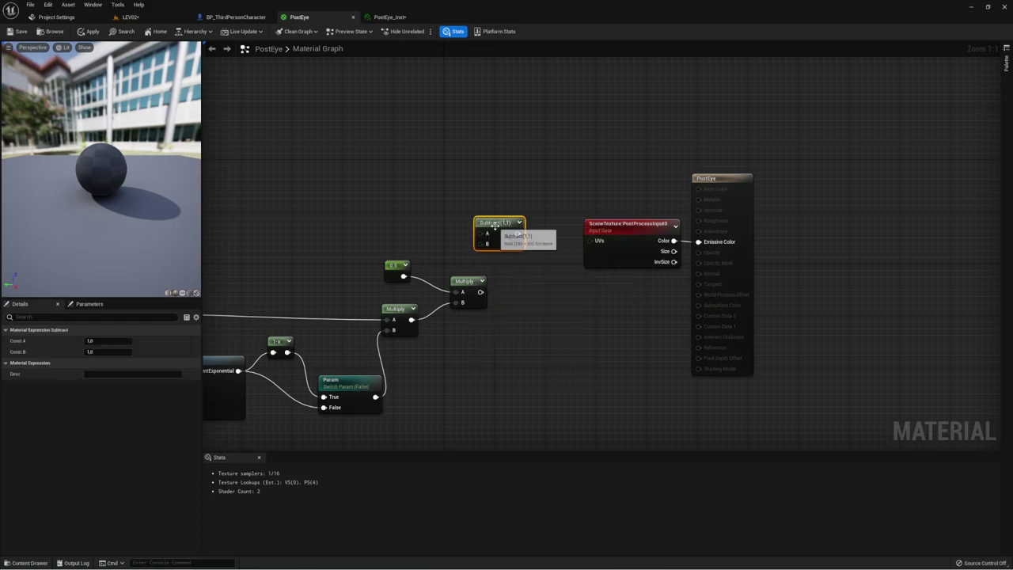
mouse_move(495, 227)
left_mouse_down()
mouse_move(522, 242)
mouse_move(589, 241)
left_mouse_up()
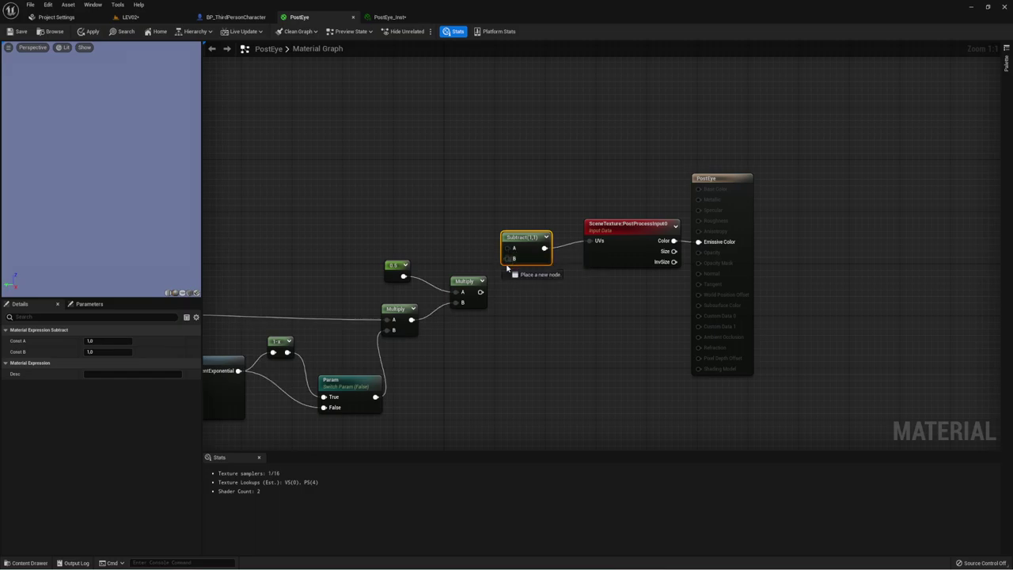
scroll(425, 250, "down", 3)
scroll(426, 250, "up", 2)
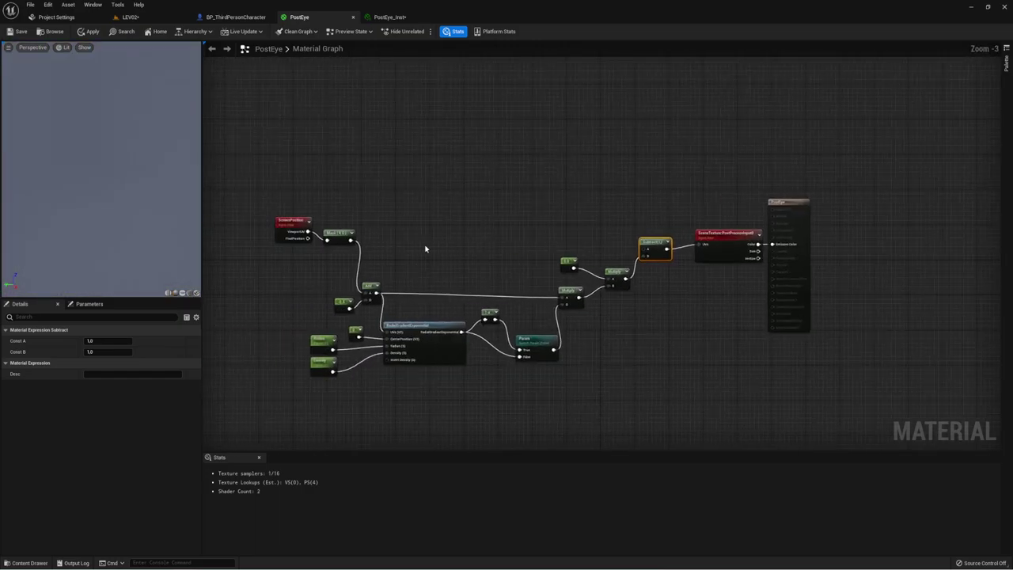
scroll(425, 249, "up", 1)
Step: Wire the Mask output into the Subtract node's A input
left_click_drag(332, 241, 774, 254)
right_click_drag(681, 328, 615, 317)
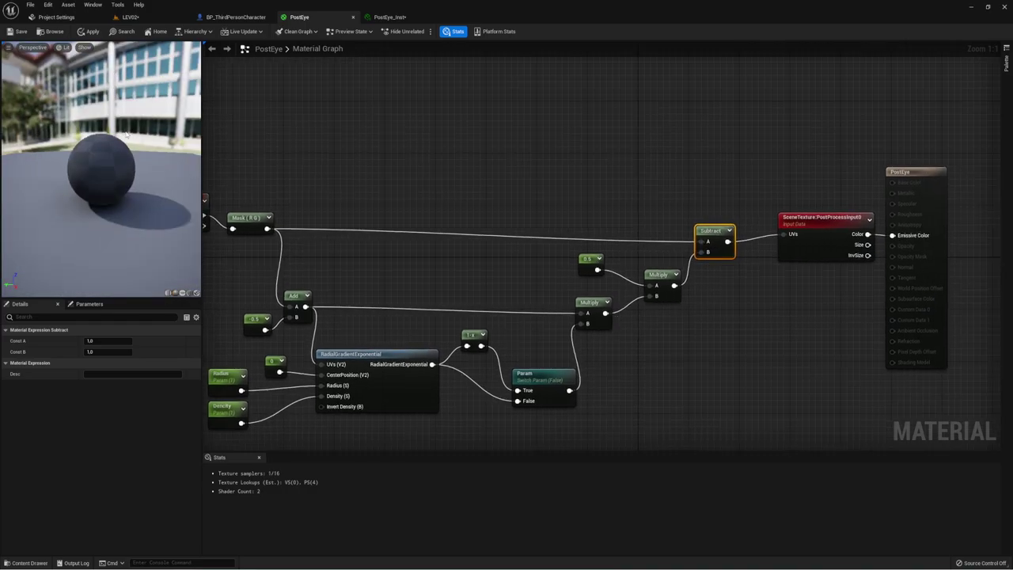
right_click_drag(414, 236, 518, 228)
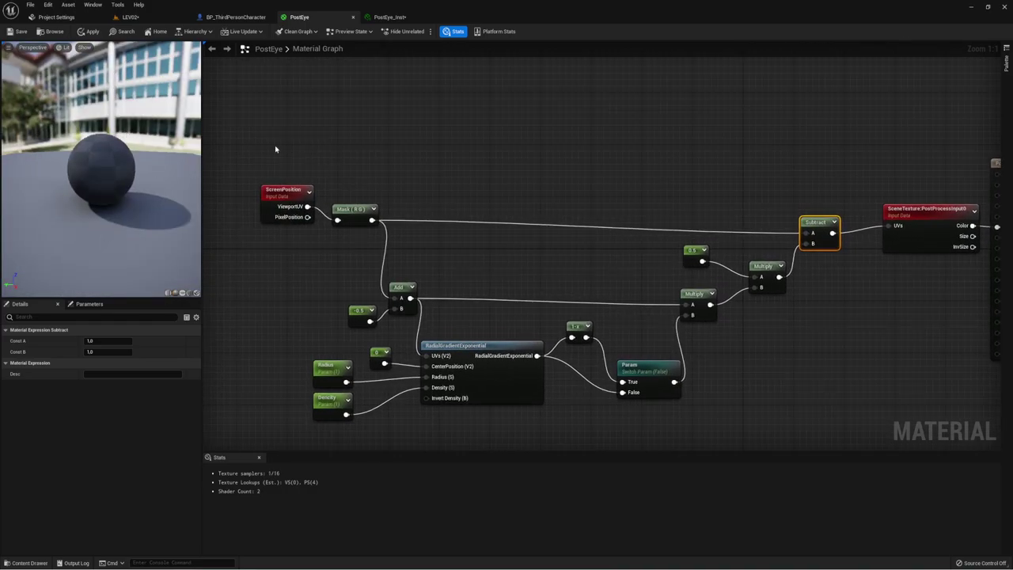
left_click_drag(221, 158, 414, 238)
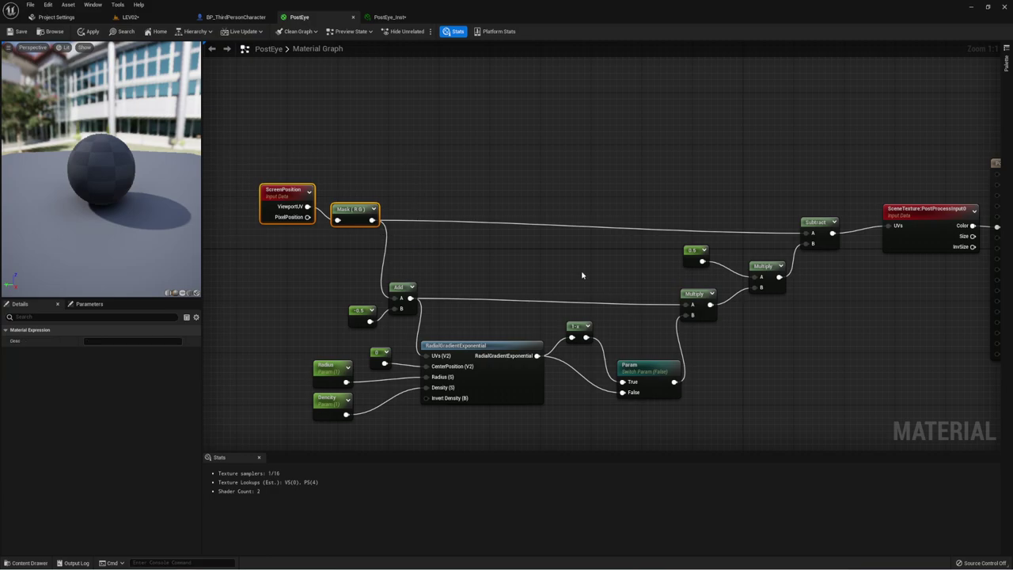
Step: Reposition the Subtract node, save the PostEye material, and switch to PostEye_Inst
right_click_drag(584, 277, 379, 273)
right_click_drag(464, 313, 585, 269)
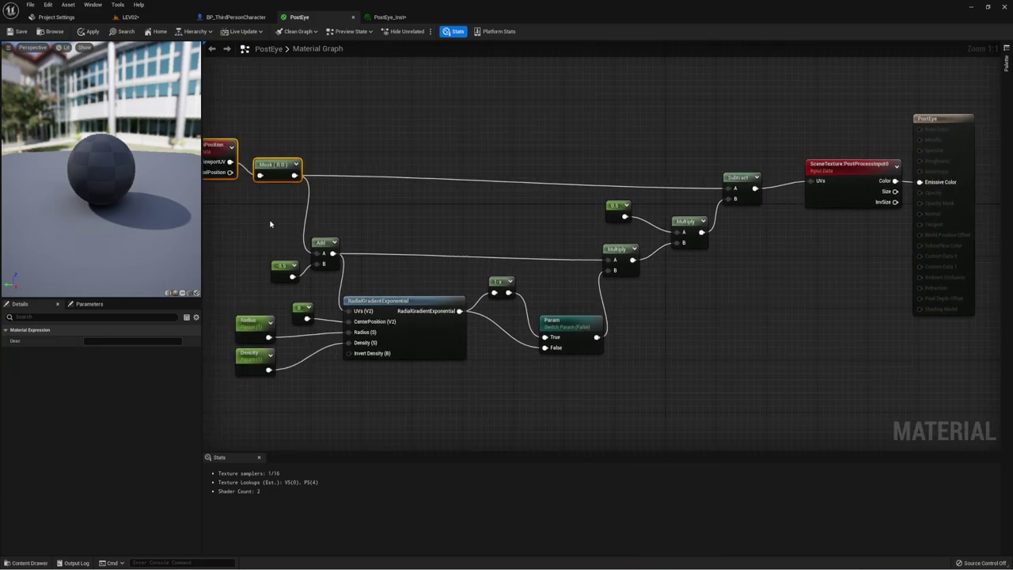
left_click_drag(238, 204, 764, 419)
right_click_drag(729, 384, 597, 372)
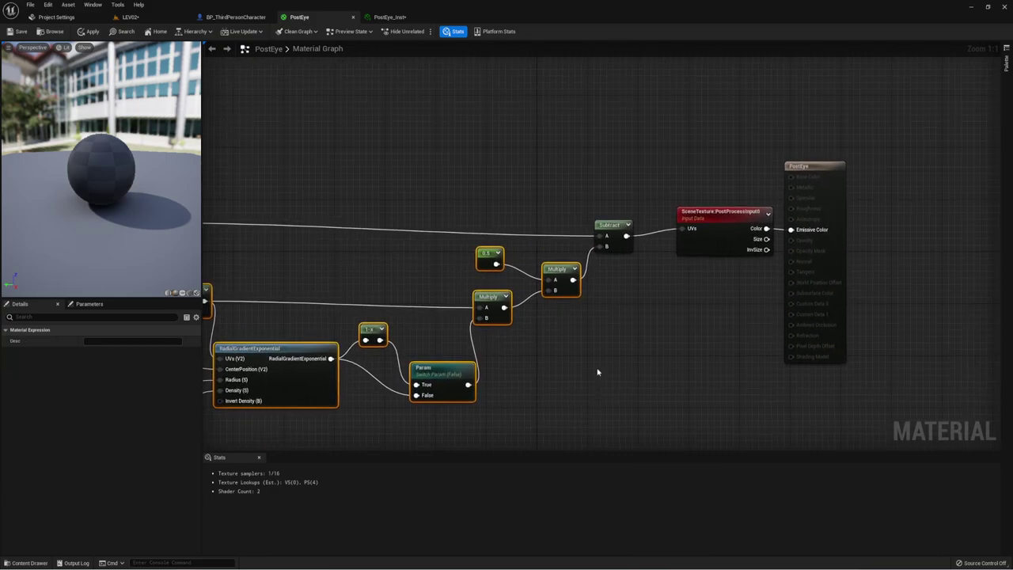
left_click_drag(607, 220, 620, 213)
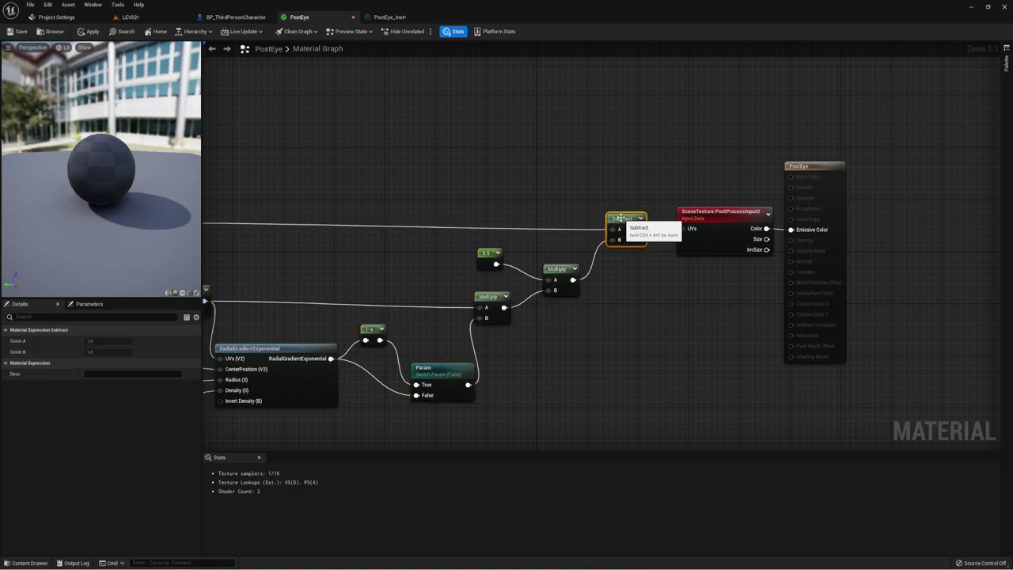
right_click_drag(594, 291, 646, 320)
left_click(16, 32)
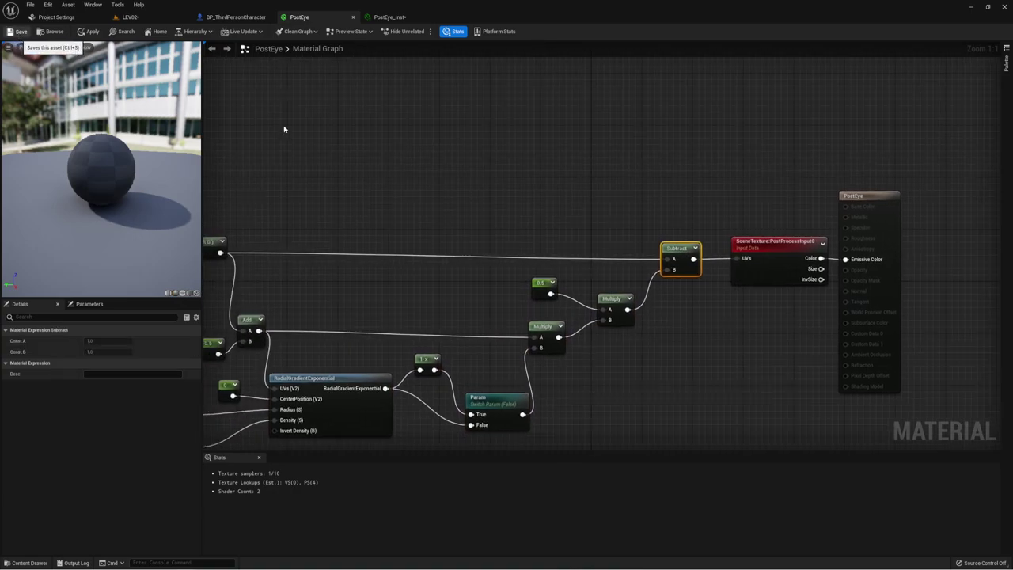
left_click(388, 18)
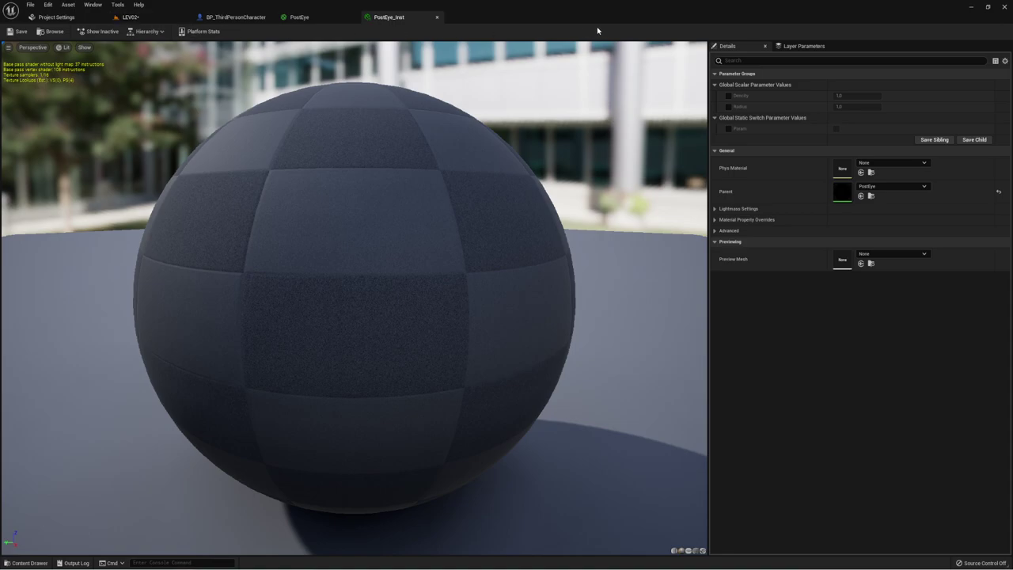
Step: Override Density, Radius and Param on PostEye_Inst, toggling Param on and back off
left_click(728, 95)
left_click(728, 106)
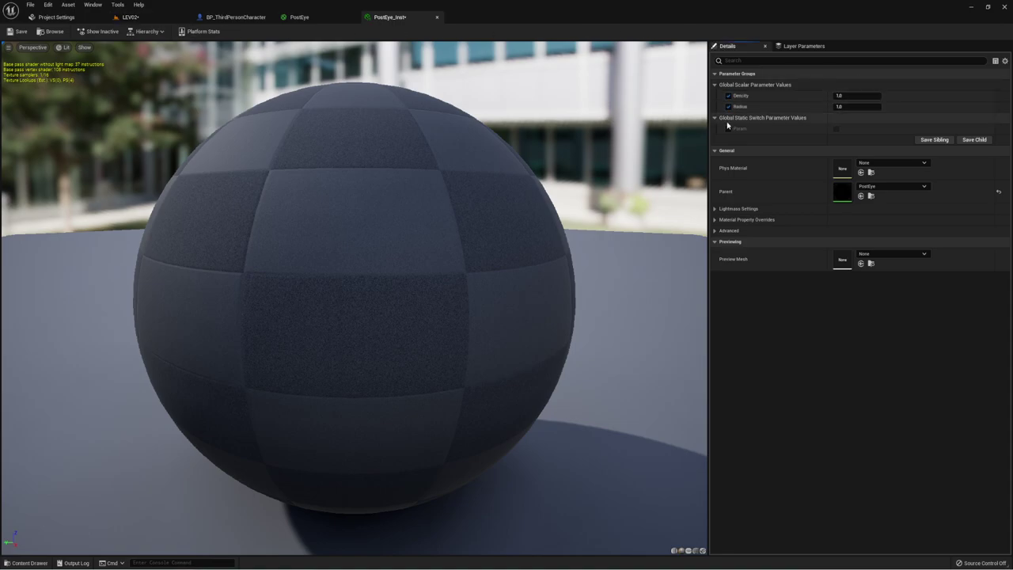
left_click(728, 128)
left_click(837, 128)
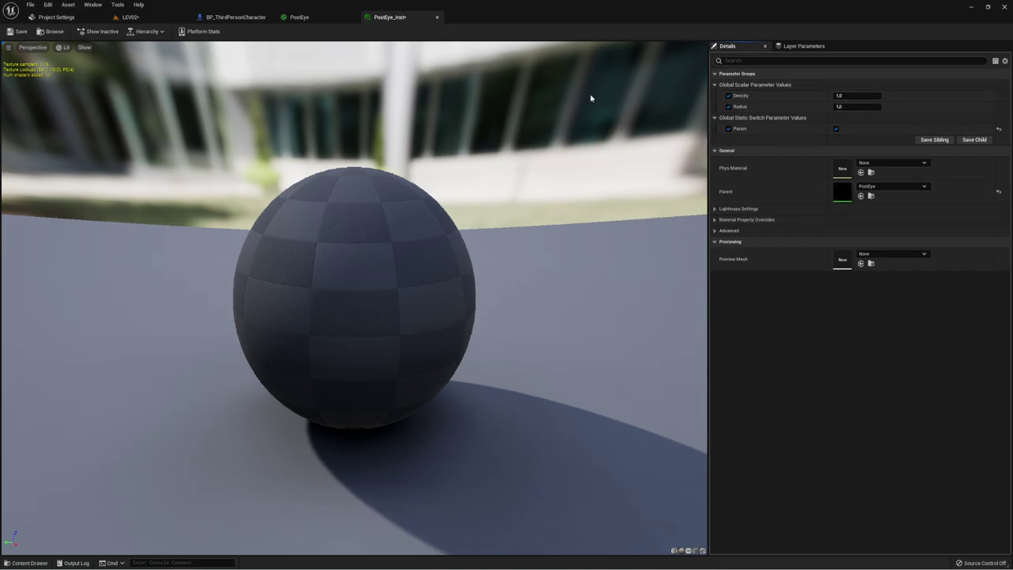
left_click(836, 129)
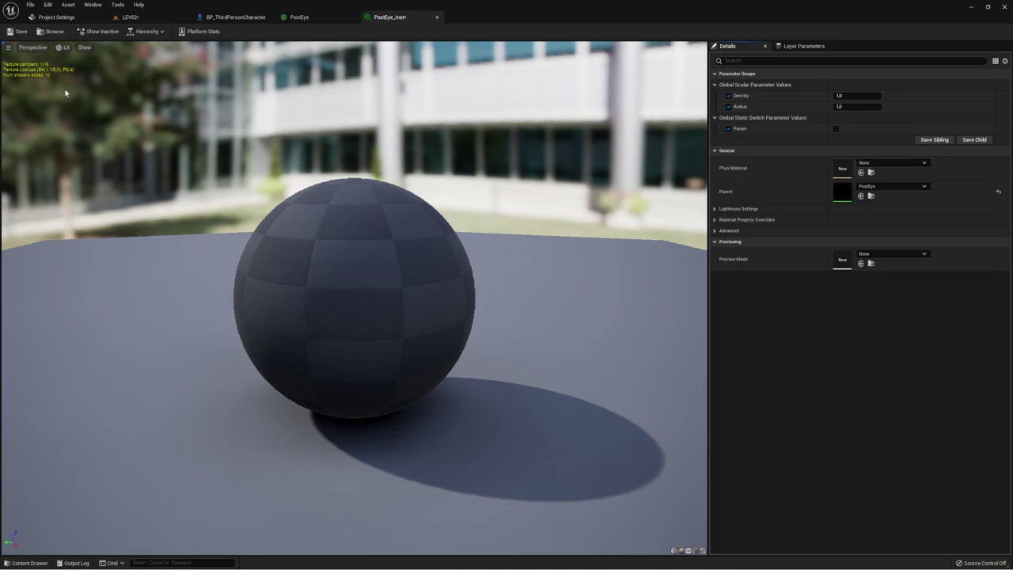
Step: In LEV02, fly the camera toward the castle and float PostEye_Inst in its own window
left_click(133, 16)
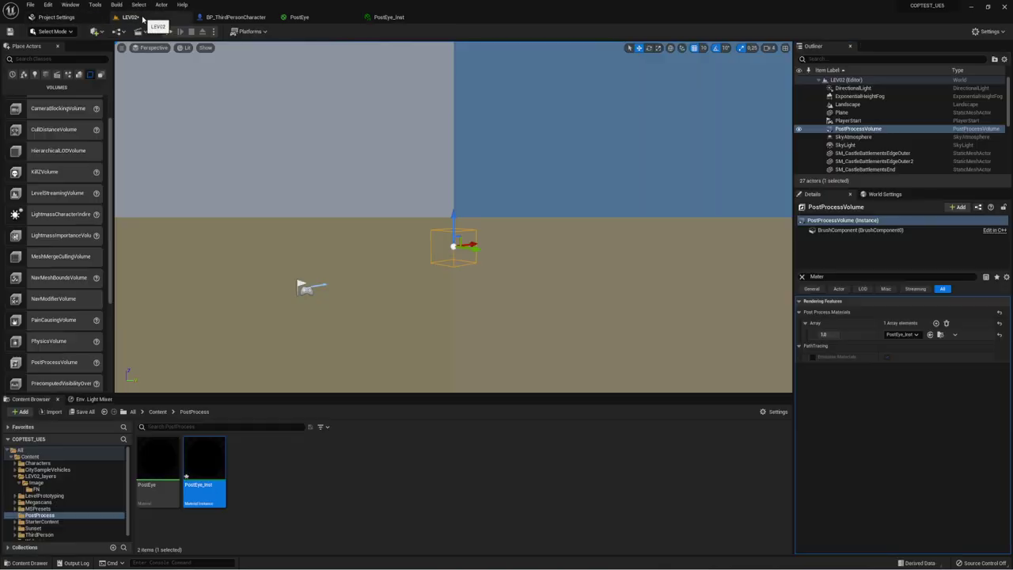
right_click_drag(522, 213, 602, 212)
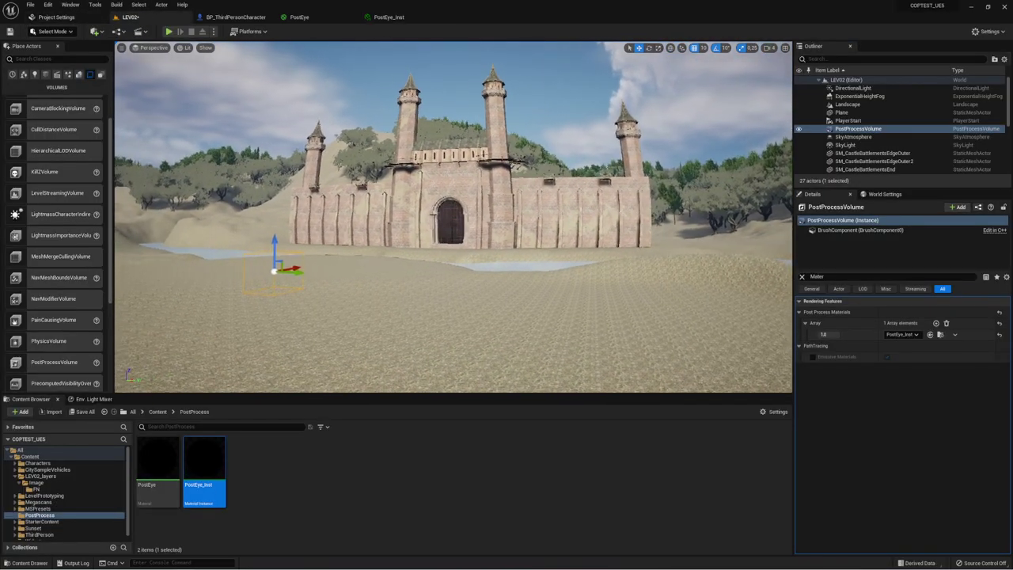
right_click_drag(558, 137, 558, 137)
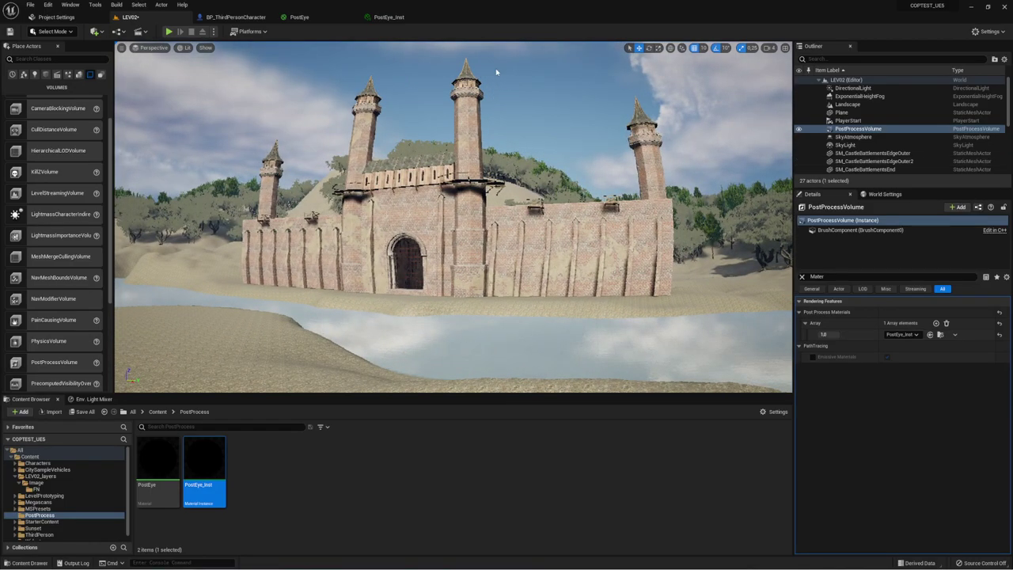
left_click_drag(394, 16, 477, 247)
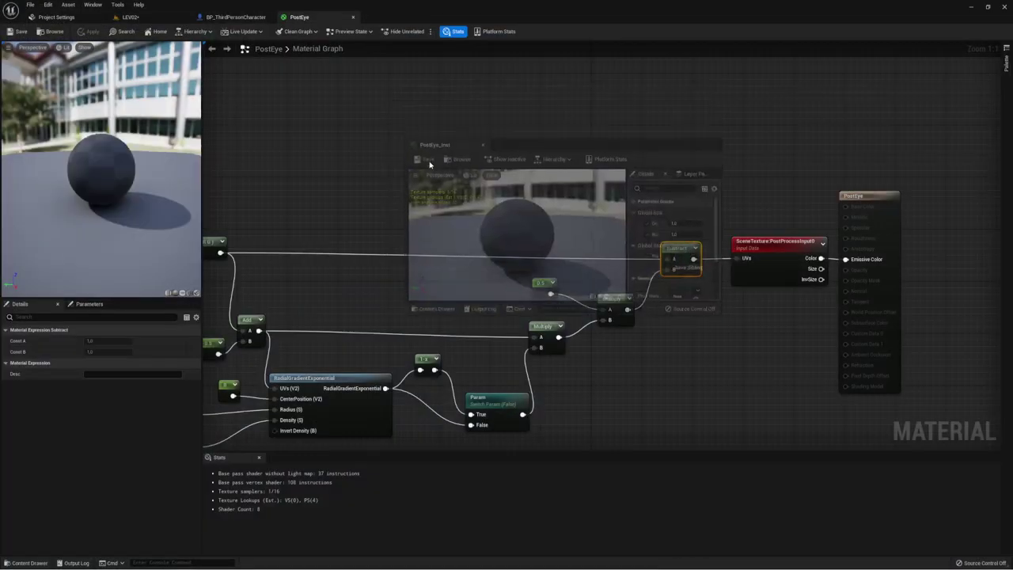
left_click(141, 18)
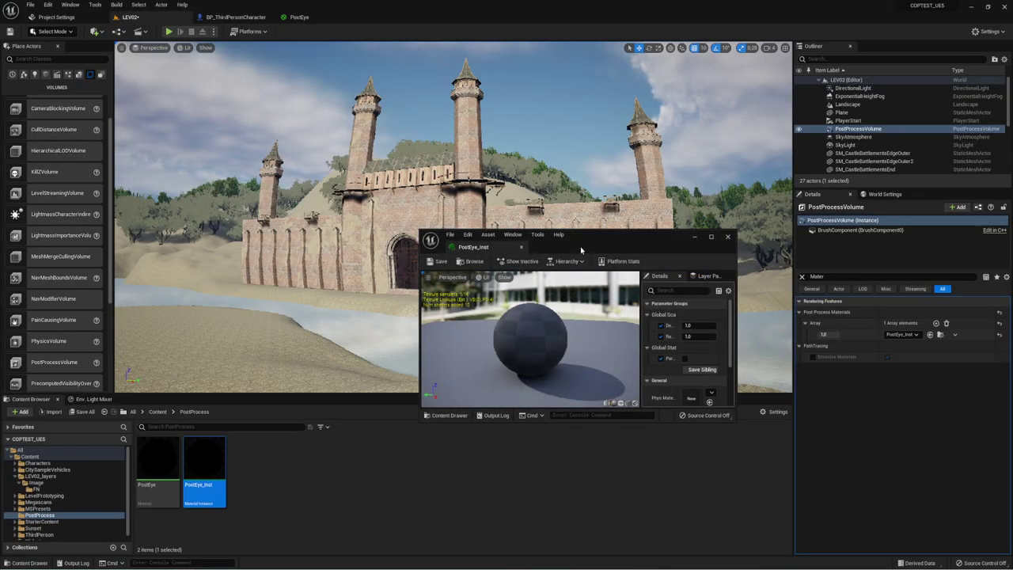
Step: Enlarge the floating PostEye_Inst editor and drag the Radius override to adjust the distortion
left_click_drag(580, 247, 521, 332)
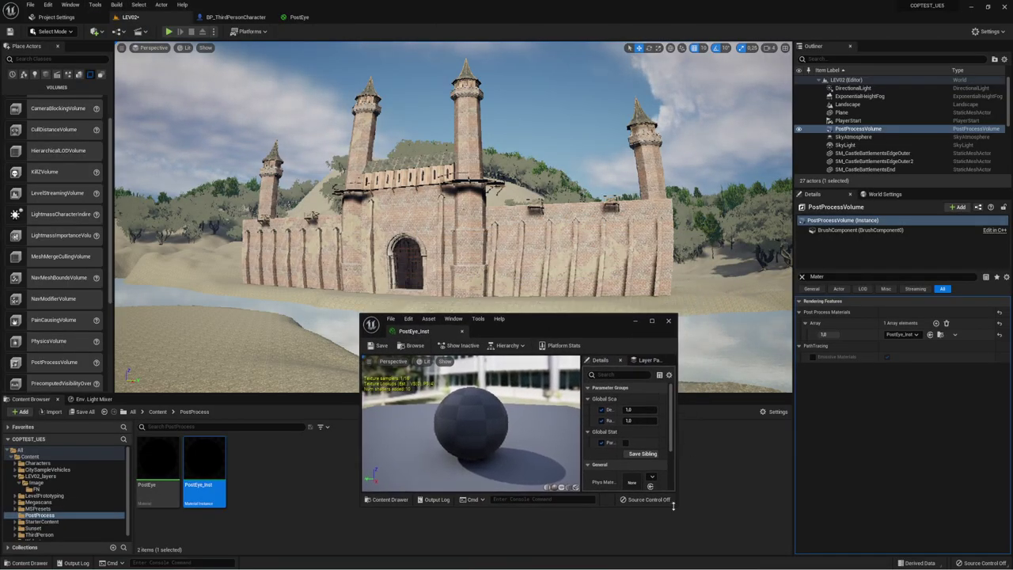
left_click_drag(675, 507, 772, 542)
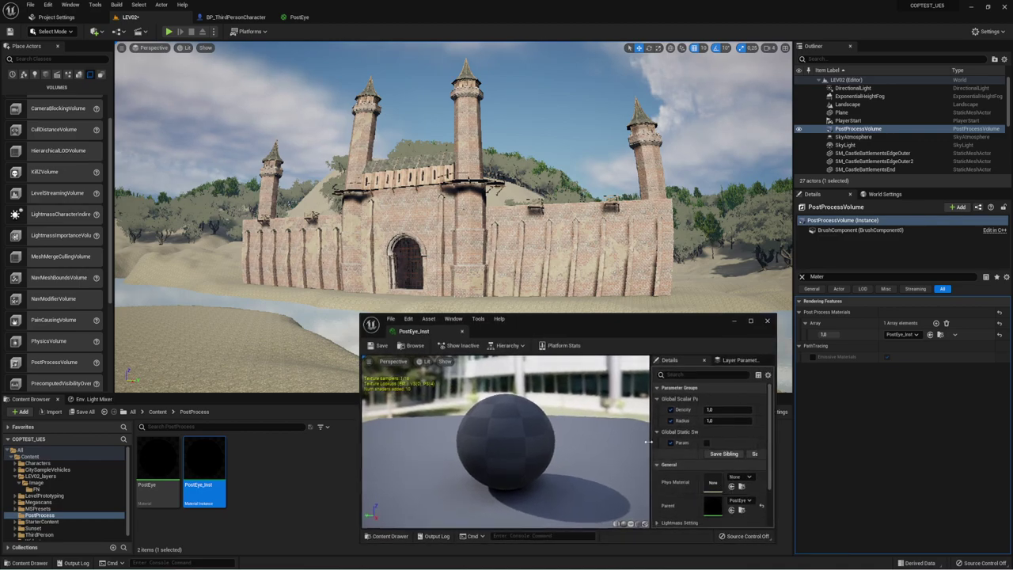
left_click_drag(639, 434, 571, 434)
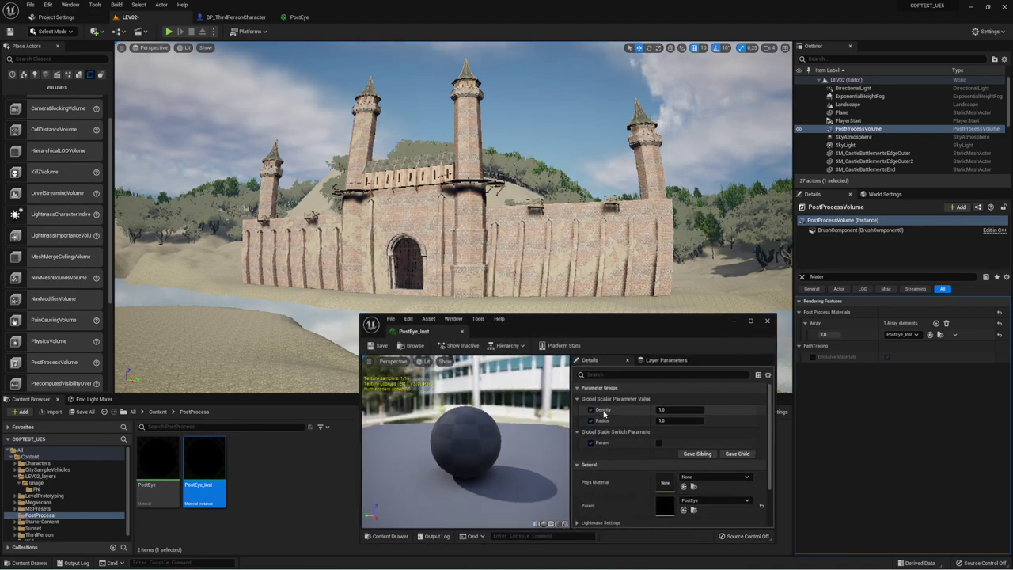
left_click_drag(674, 421, 185, 476)
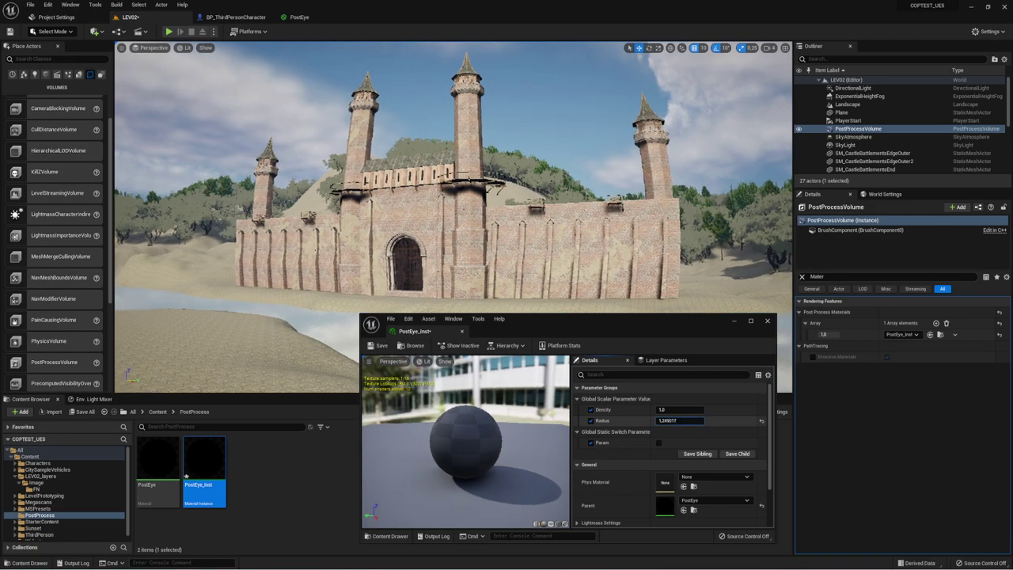
mouse_move(680, 421)
left_mouse_down()
mouse_move(791, 409)
mouse_move(697, 420)
left_mouse_up()
Step: Fly the level camera closer and lower so the castle is framed
right_click_drag(494, 253, 494, 253)
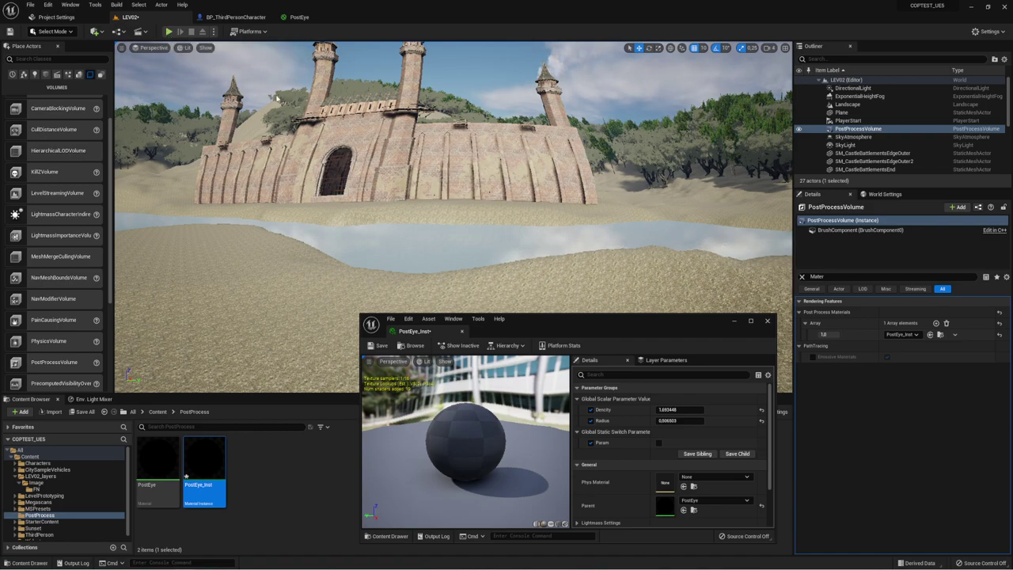
right_click_drag(472, 195, 472, 196)
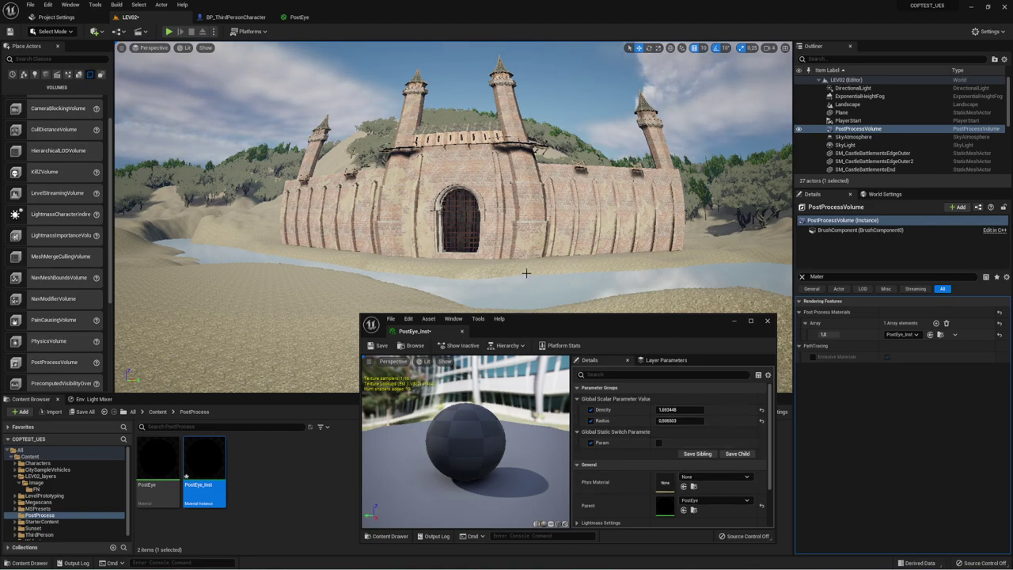
right_click_drag(541, 272, 541, 273)
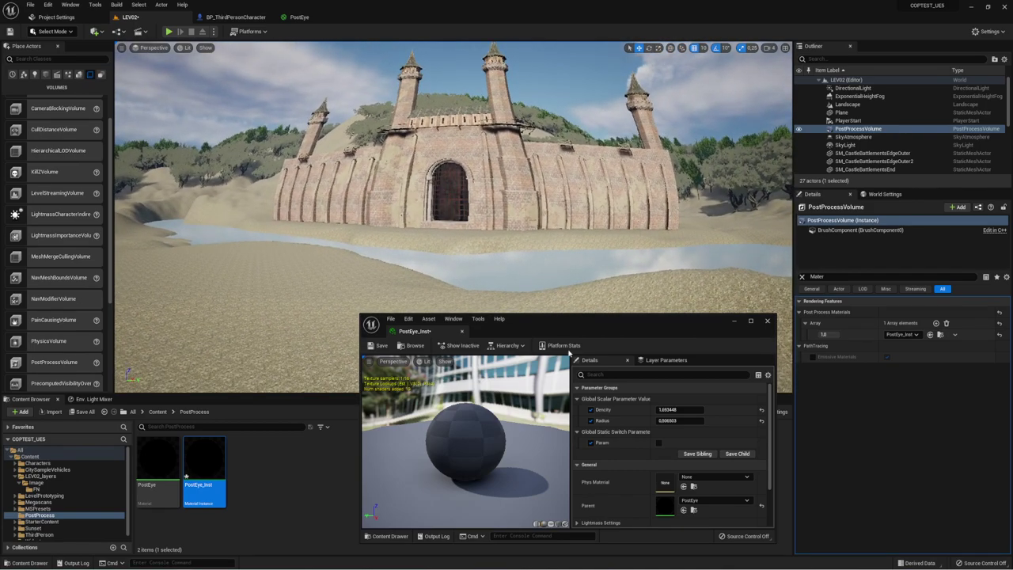
Step: Turn Param on and drag Density to about -1.449 to strongly warp the castle
left_click(661, 443)
right_click_drag(522, 219, 521, 219)
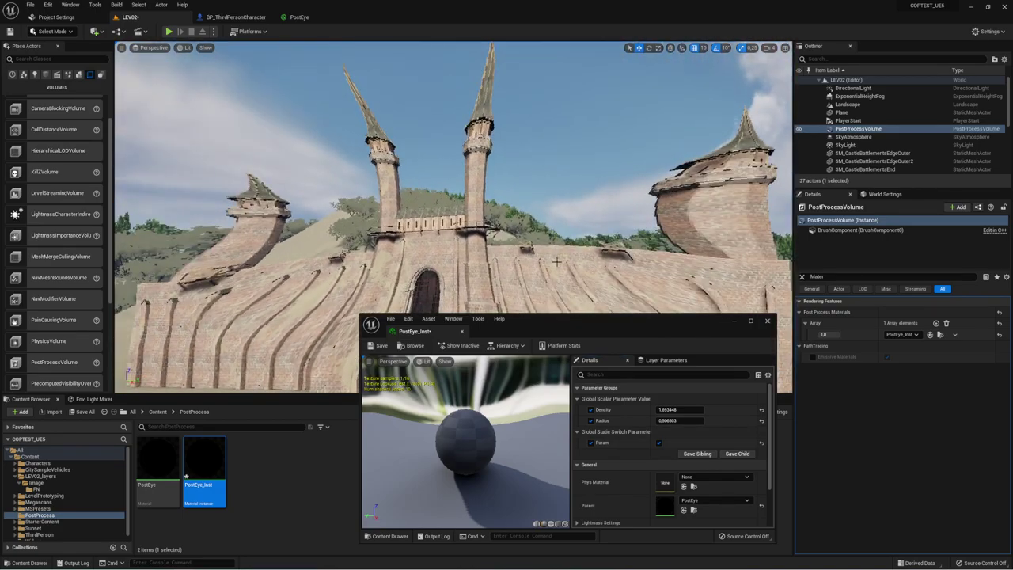
mouse_move(669, 409)
left_mouse_down()
mouse_move(689, 409)
mouse_move(637, 409)
mouse_move(717, 409)
mouse_move(682, 409)
left_mouse_up()
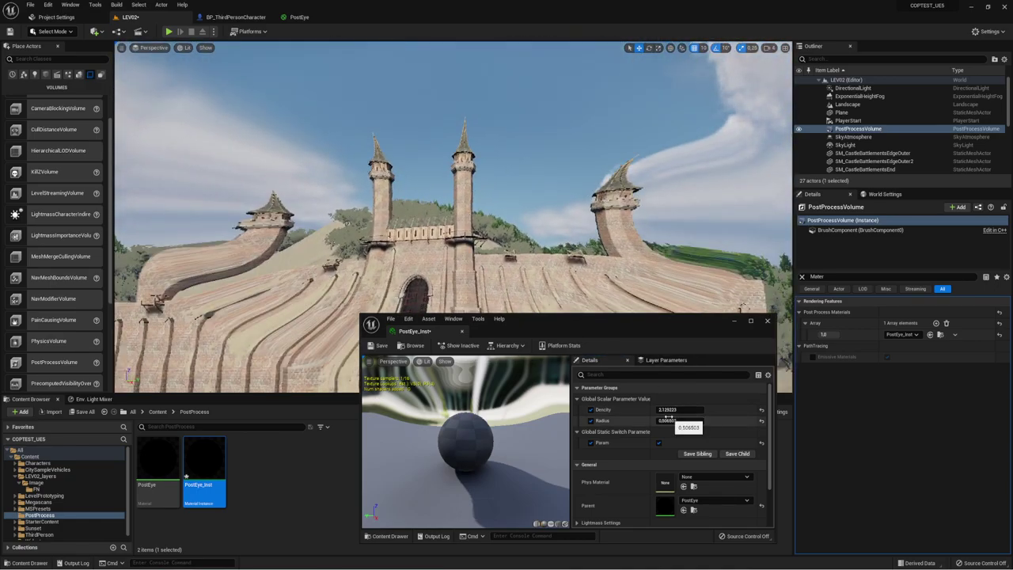
left_click_drag(672, 409, 626, 410)
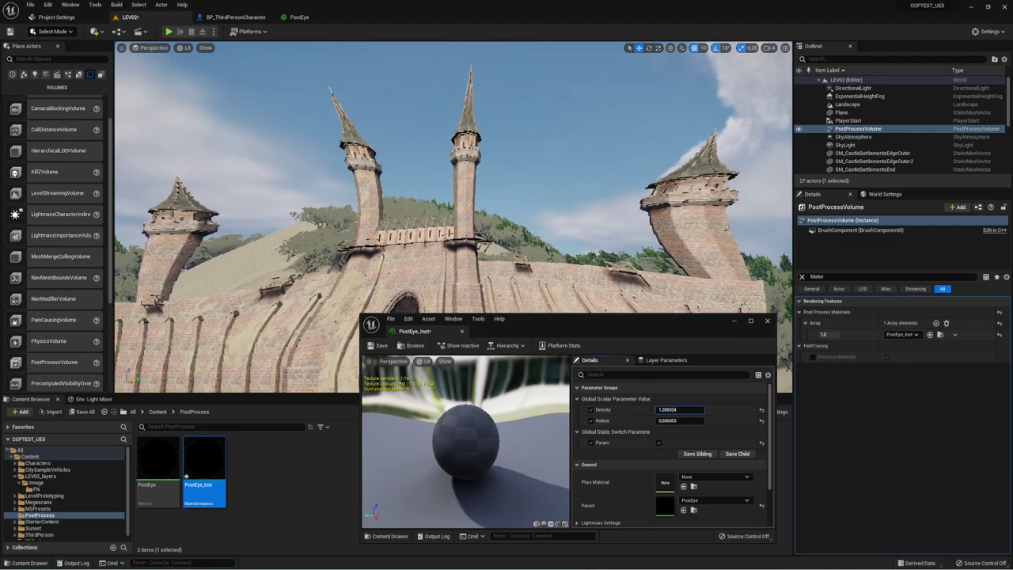
mouse_move(626, 409)
left_mouse_down()
mouse_move(593, 409)
mouse_move(673, 409)
left_mouse_up()
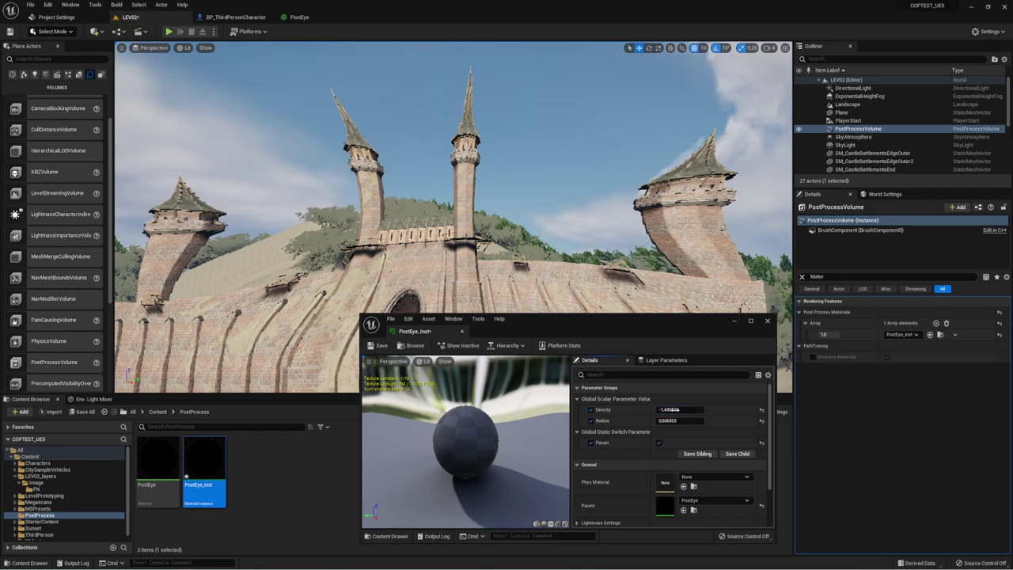
Step: Set the Density parameter node's Slider Min to -2.0 and save the PostEye material
left_click(315, 18)
right_click_drag(385, 277, 547, 199)
right_click_drag(401, 231, 479, 174)
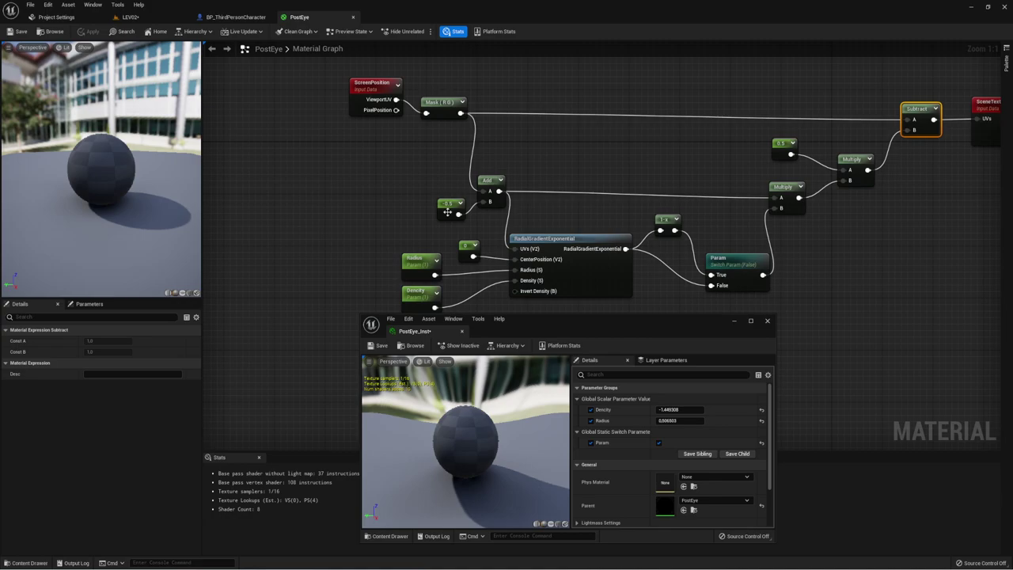
right_click_drag(448, 212, 527, 132)
right_click_drag(500, 205, 457, 216)
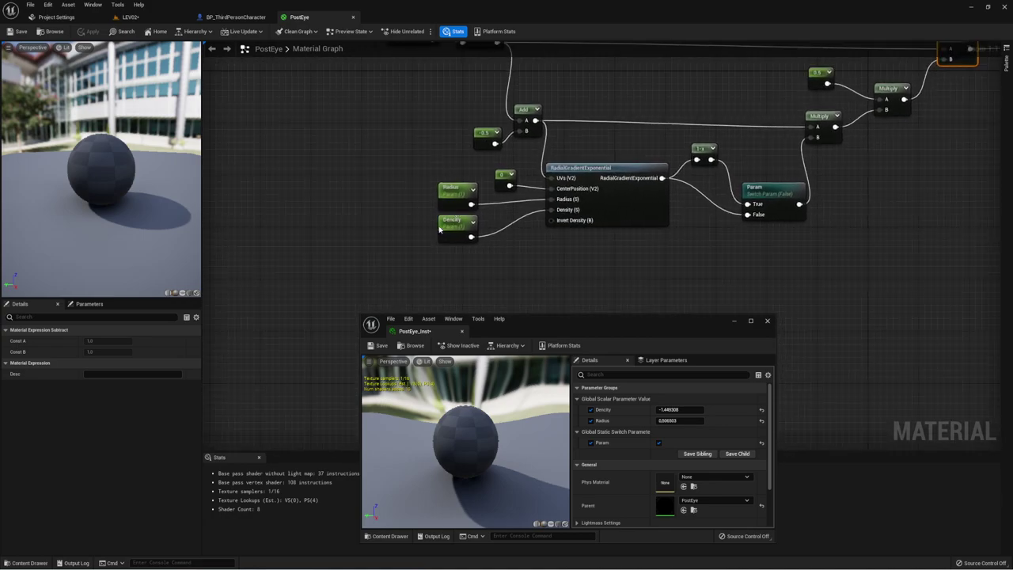
left_click(444, 227)
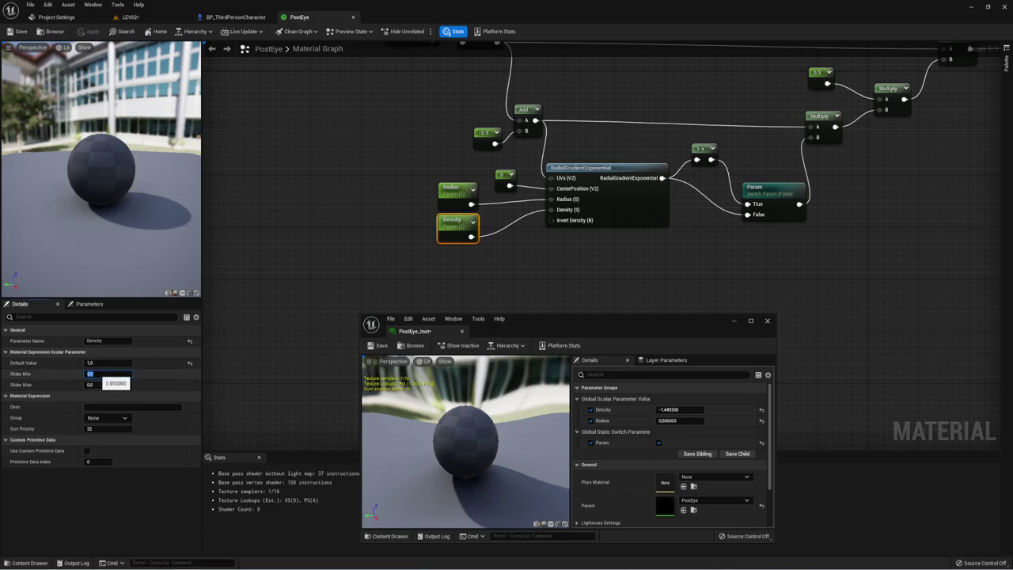
type("-2")
key("Return")
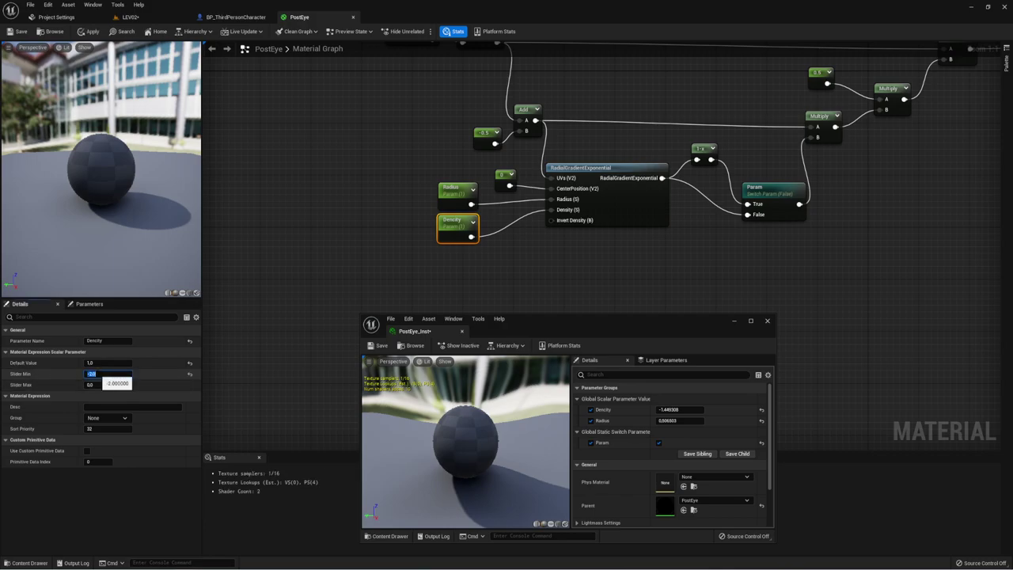
left_click(108, 385)
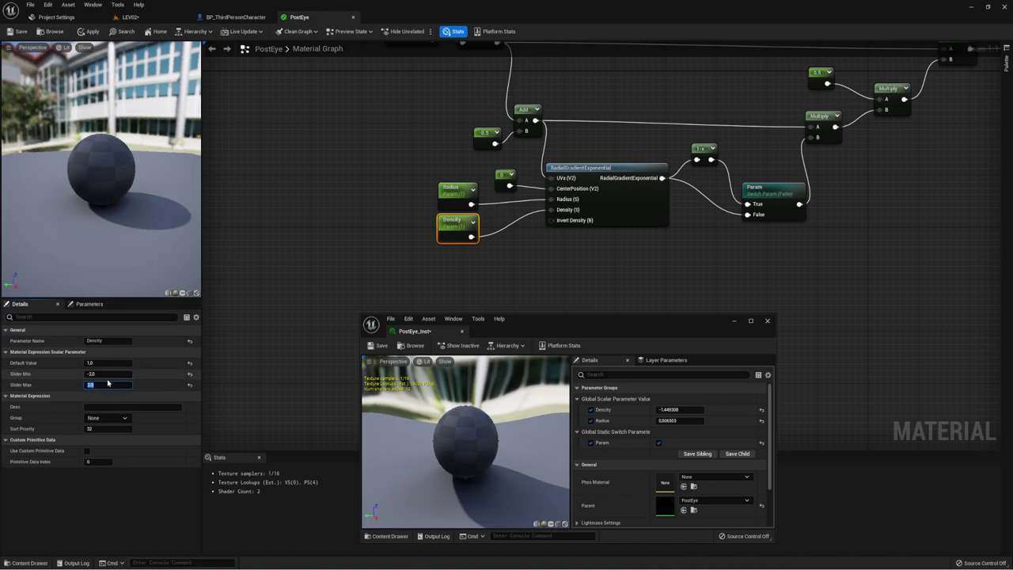
left_click(484, 268)
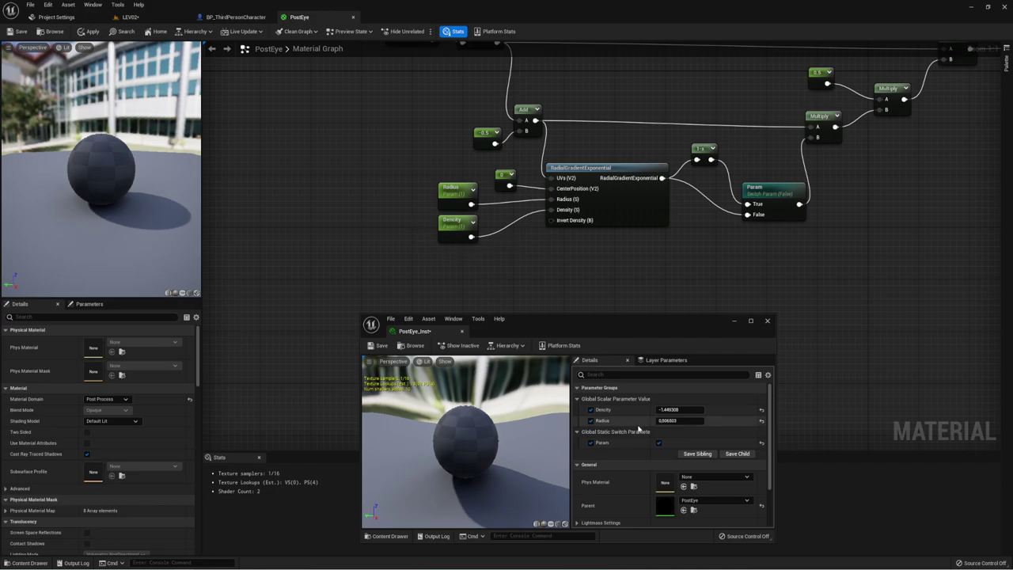
left_click(29, 32)
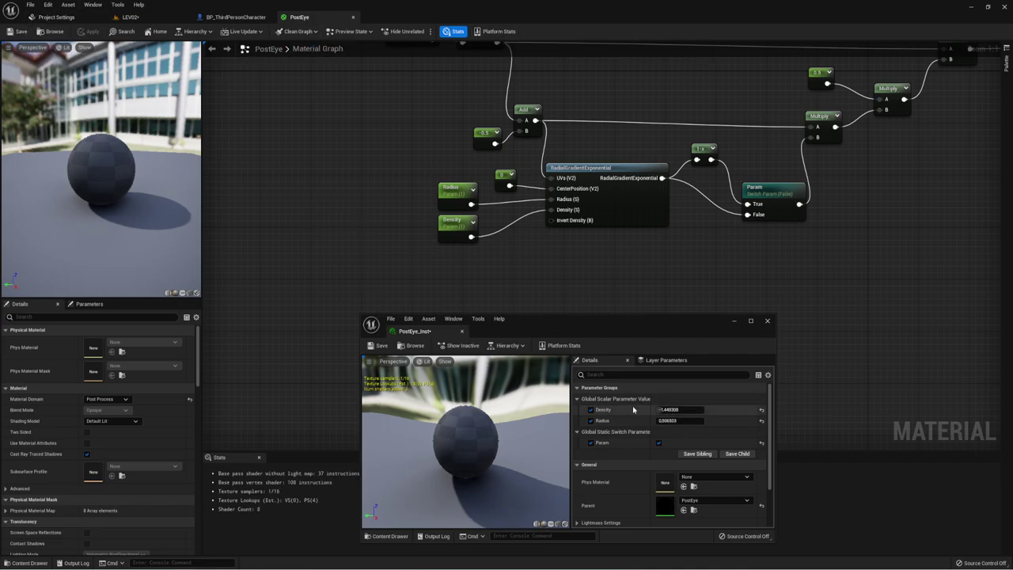
Step: Enter -2.0, then 0.08 as PostEye_Inst's Density and go back to LEV02
left_click(669, 409)
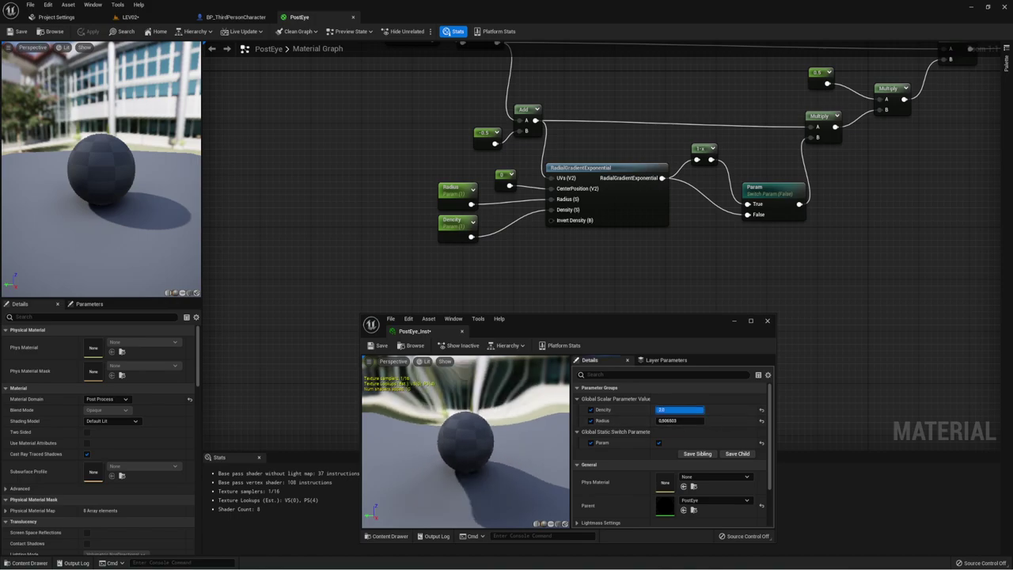
type("-2.0")
key("Return")
type("0.08")
key("Return")
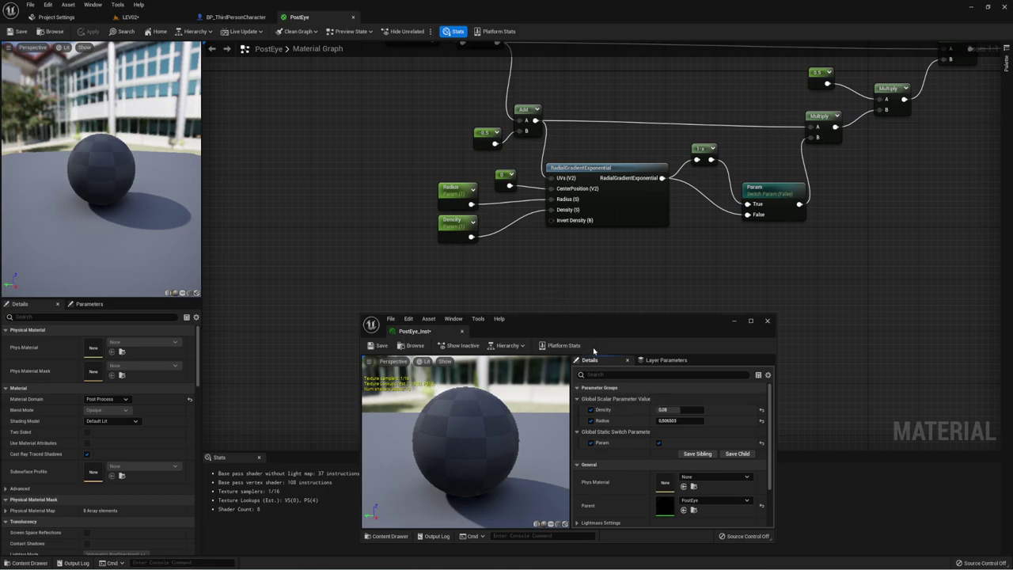
left_click(455, 197)
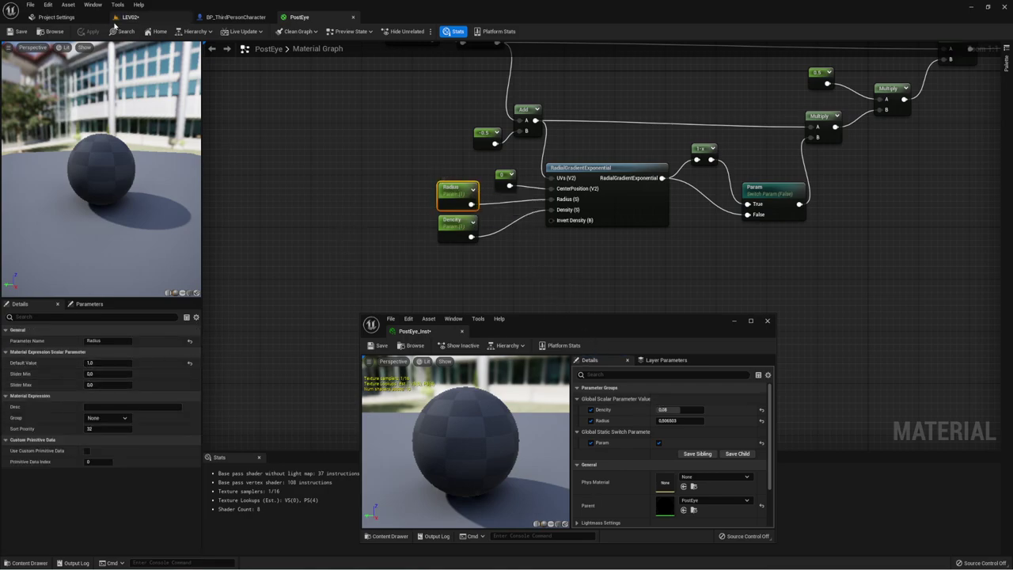
left_click(160, 16)
Step: Focus the post process volume, then set Density to 1.36 and Radius to about -1.26
key("f")
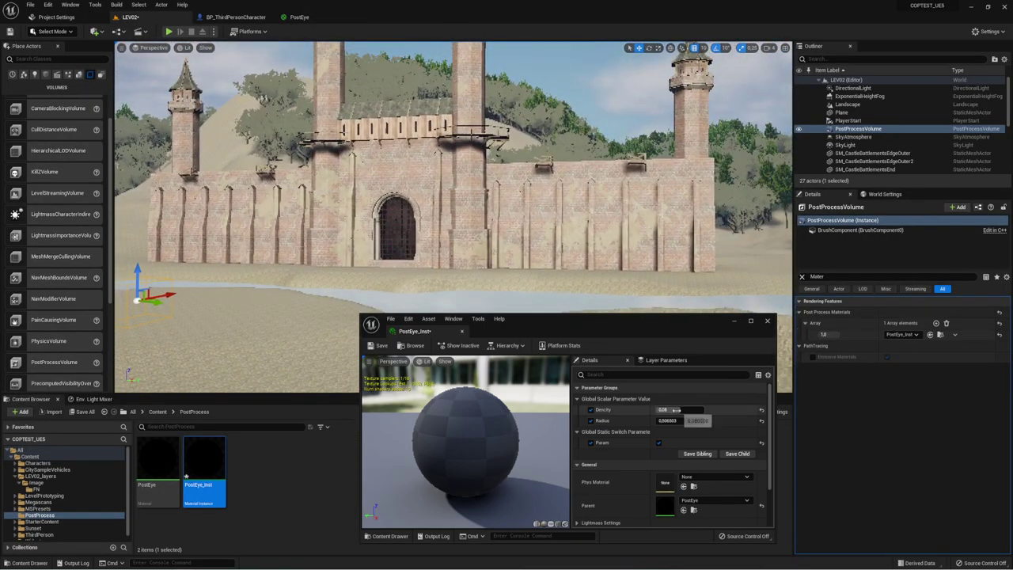
left_click_drag(662, 410, 697, 420)
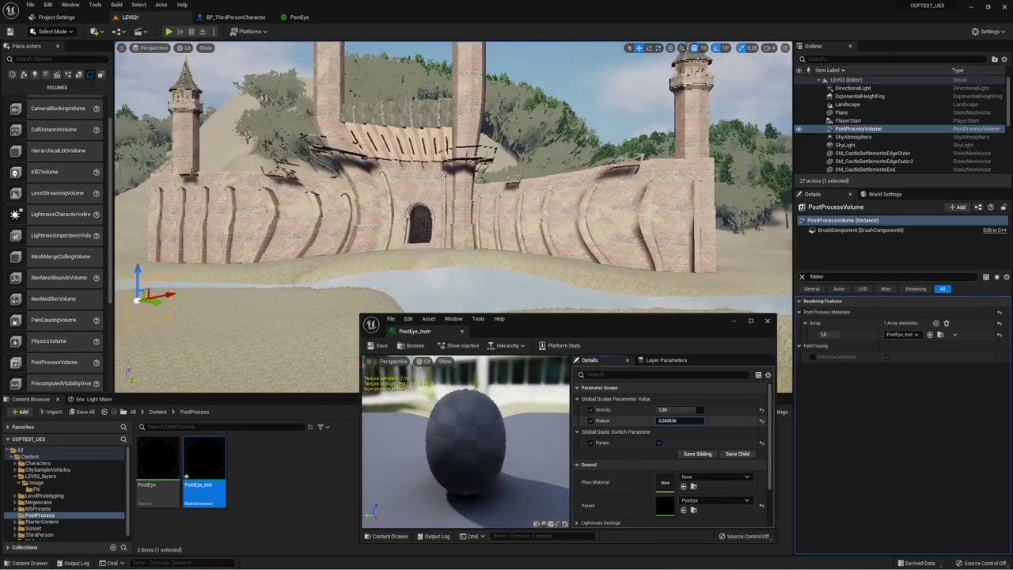
mouse_move(696, 420)
left_mouse_down()
mouse_move(752, 421)
mouse_move(681, 421)
mouse_move(690, 421)
left_mouse_up()
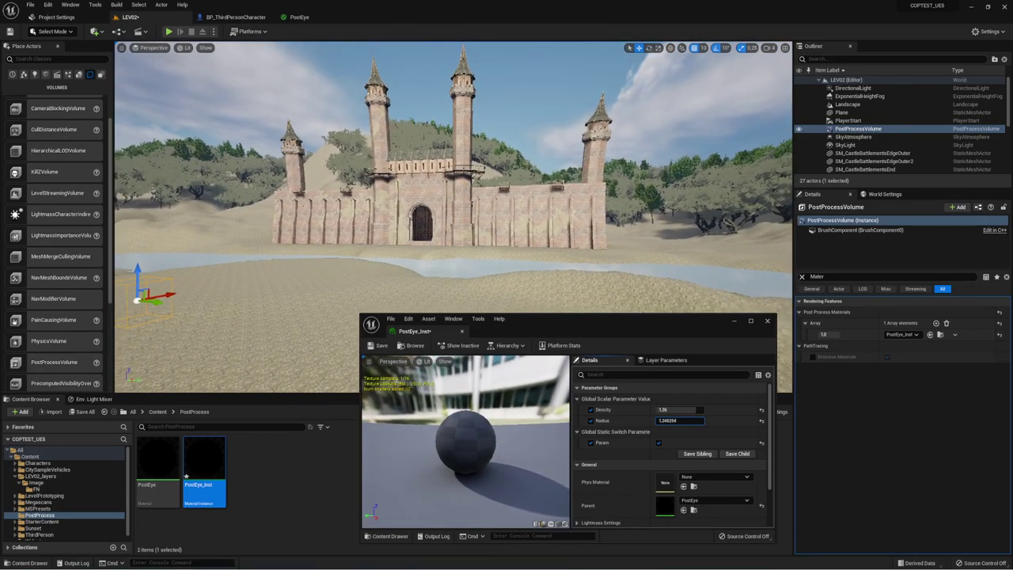
left_click_drag(691, 420, 677, 420)
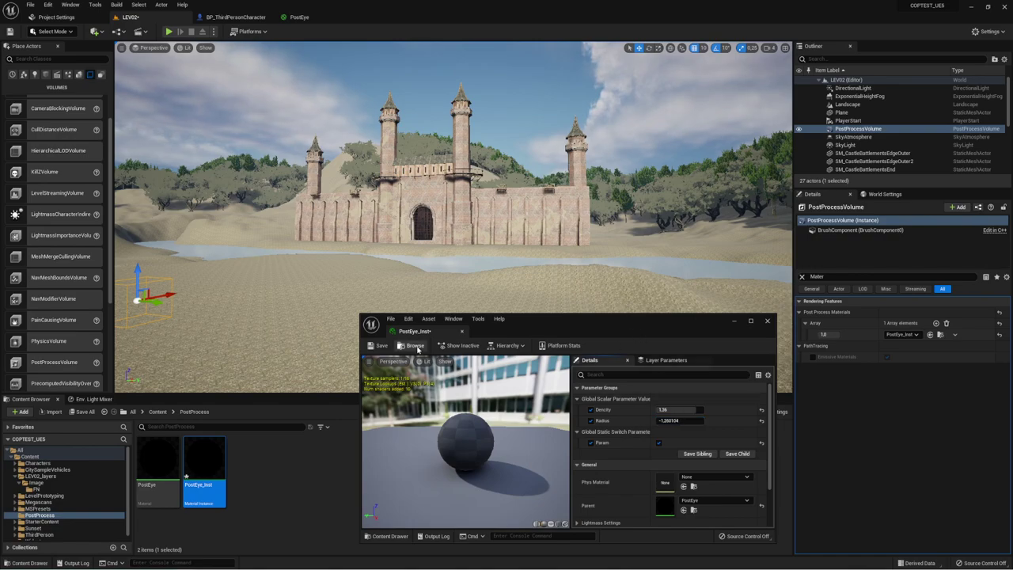
left_click_drag(529, 325, 487, 274)
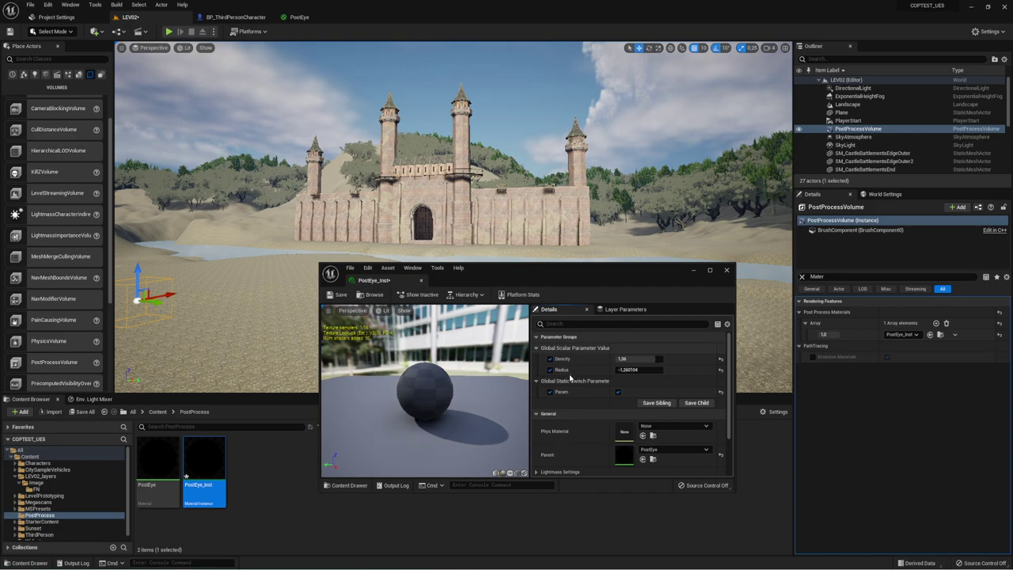
Step: Reset Density and Radius to 1.0, uncheck Param, drag Density toward 1.544, and close the editor
left_click(721, 359)
left_click(721, 370)
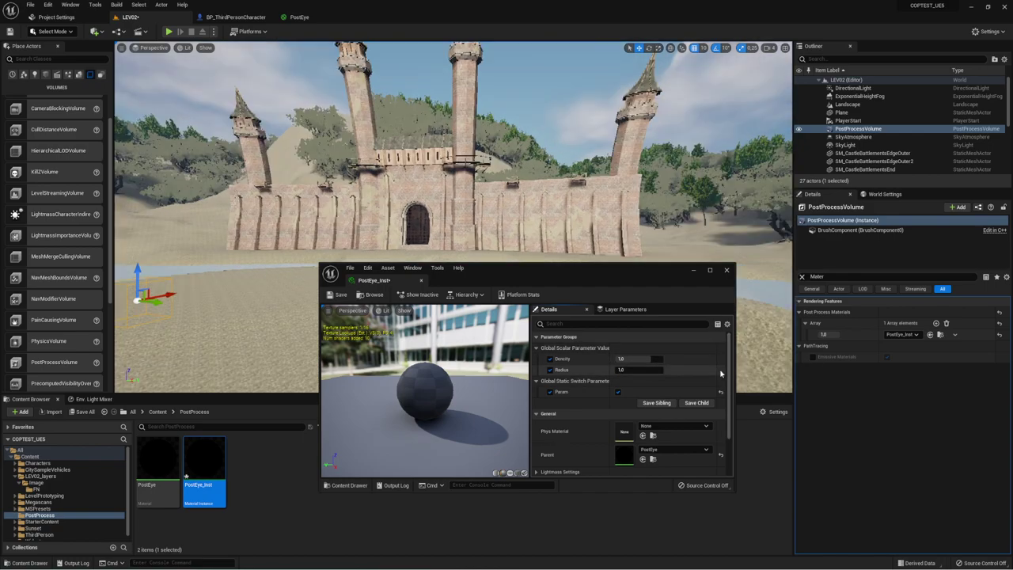
left_click(619, 391)
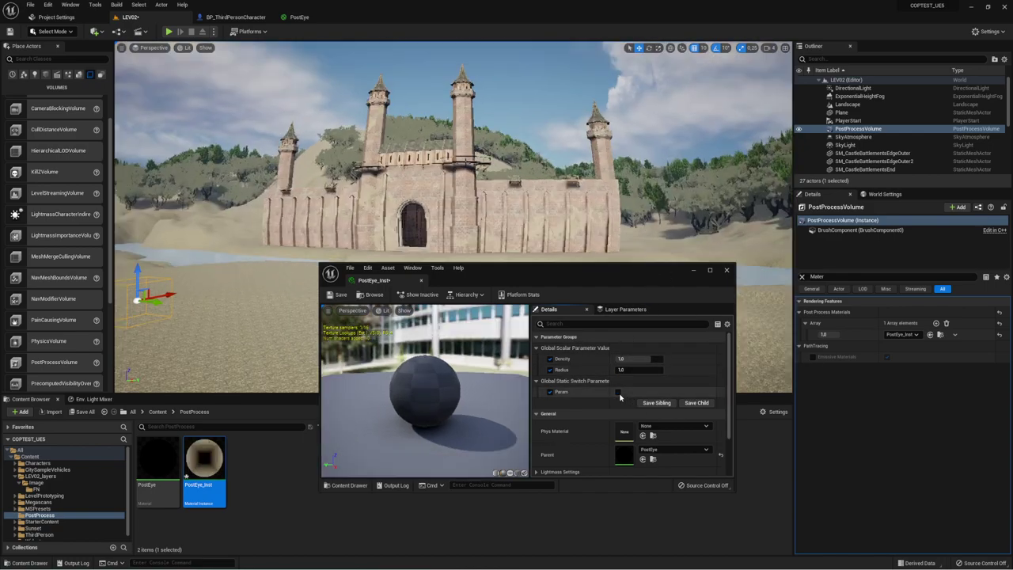
left_click_drag(659, 361, 689, 361)
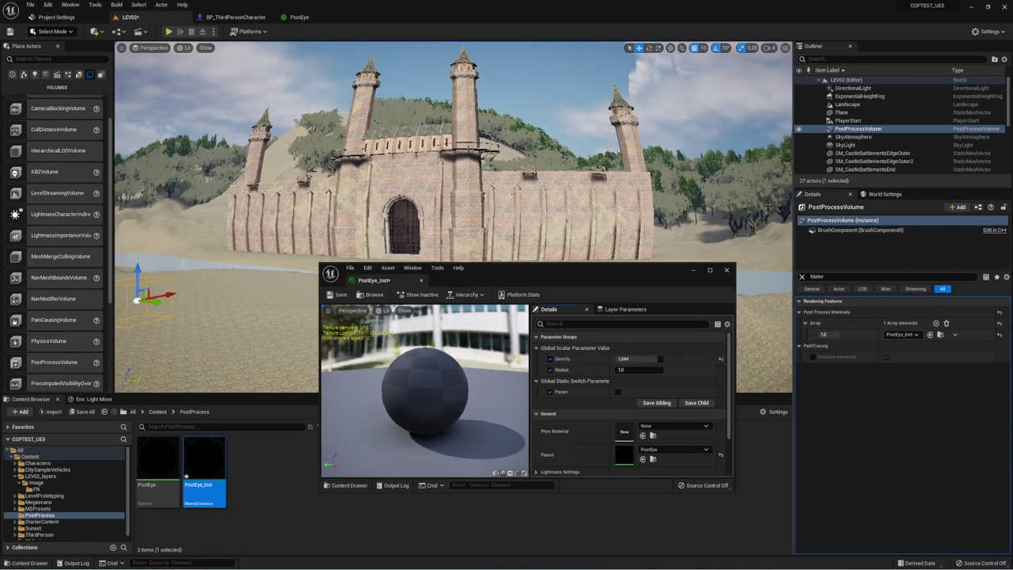
left_click(728, 271)
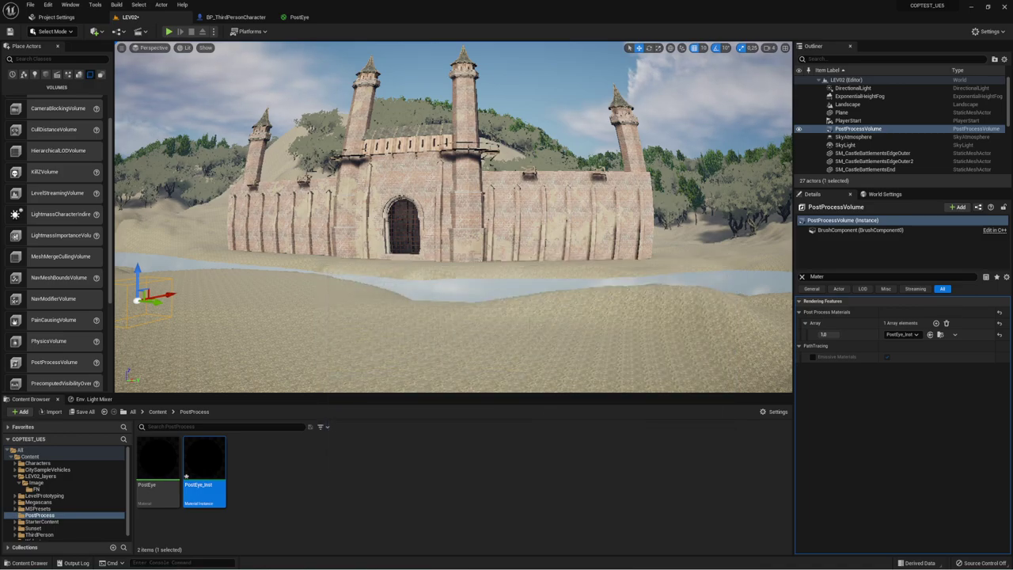